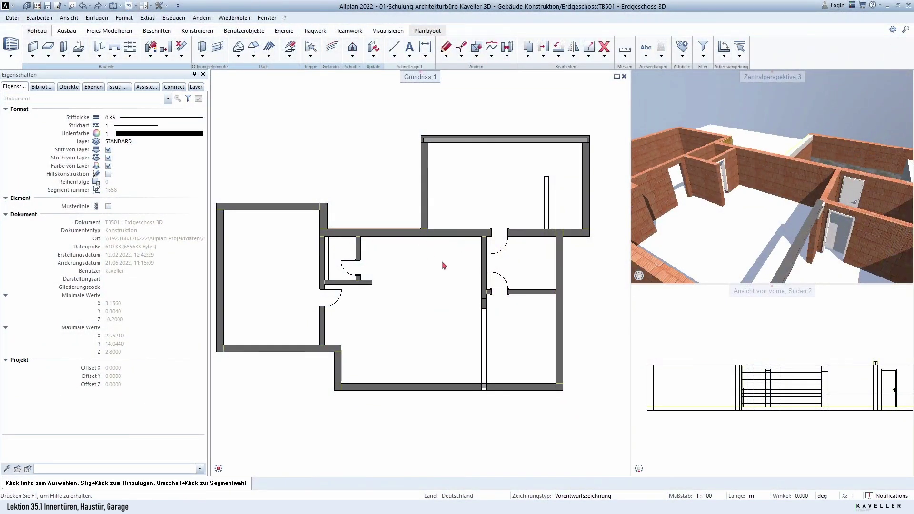
# Zoom to the left-hand doors and delete the left-wall door's swing symbol.
pyautogui.scroll(2, 490, 262)
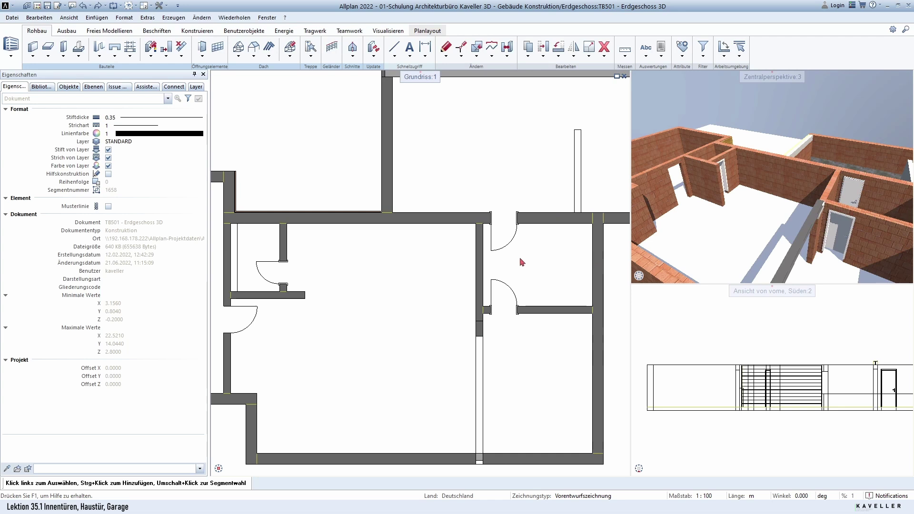
pyautogui.keyDown('shift'); pyautogui.moveTo(762, 214); pyautogui.dragTo(810, 210, button='middle'); pyautogui.keyUp('shift')
pyautogui.moveTo(578, 261); pyautogui.dragTo(634, 244, button='middle')
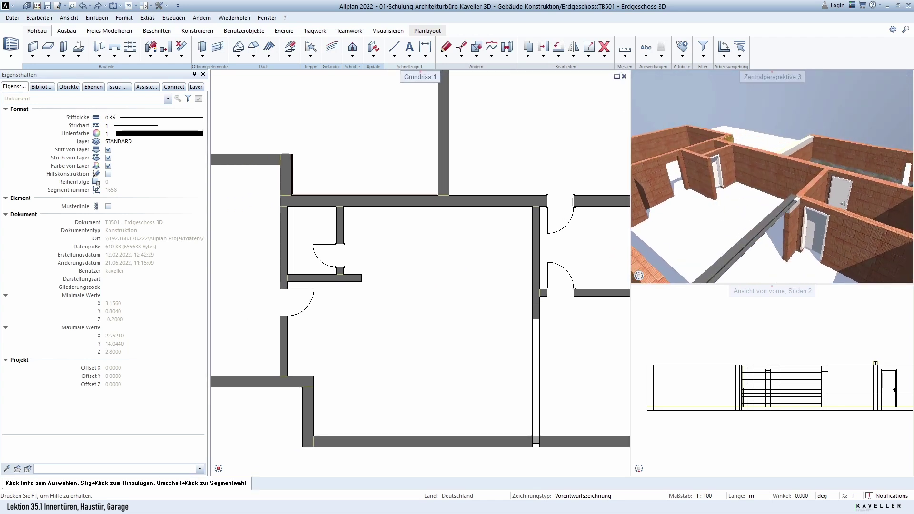
pyautogui.keyDown('shift'); pyautogui.moveTo(676, 176); pyautogui.dragTo(528, 274, button='middle'); pyautogui.keyUp('shift')
pyautogui.scroll(1, 293, 302)
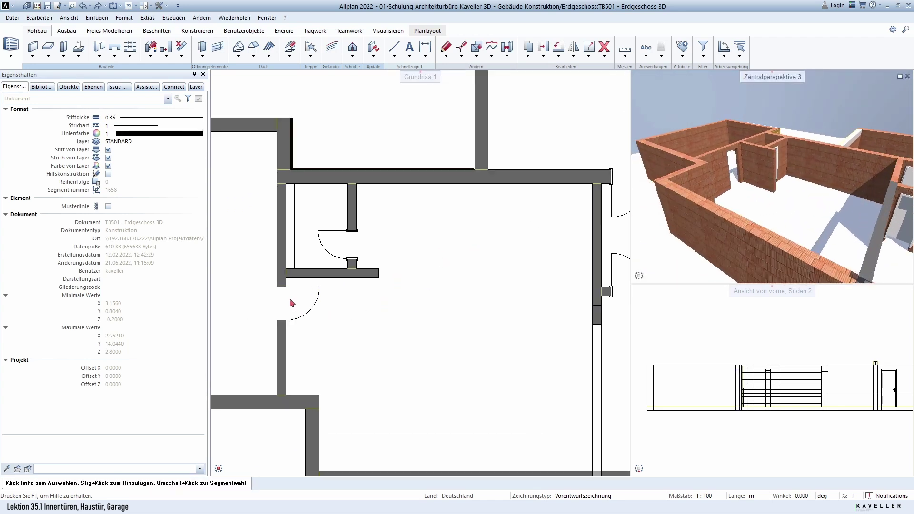
pyautogui.scroll(1, 292, 302)
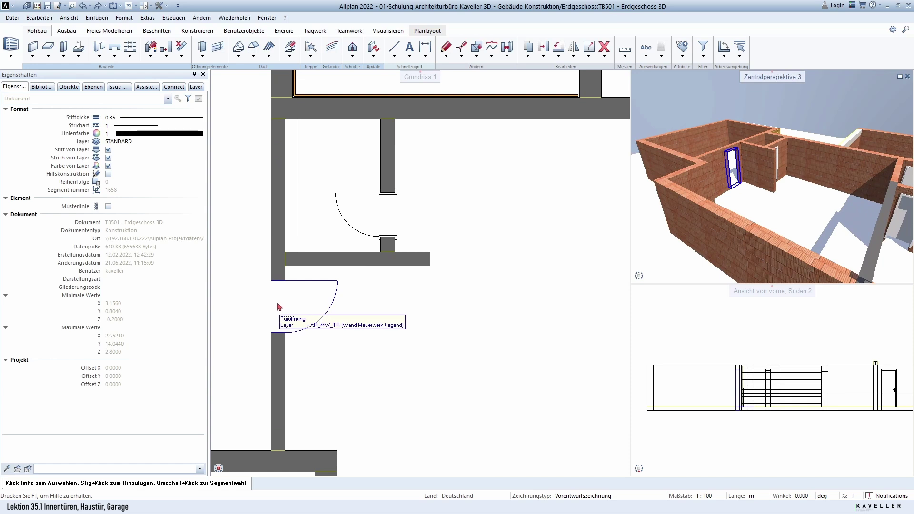
pyautogui.keyDown('shift'); pyautogui.moveTo(715, 214); pyautogui.dragTo(786, 205, button='middle'); pyautogui.keyUp('shift')
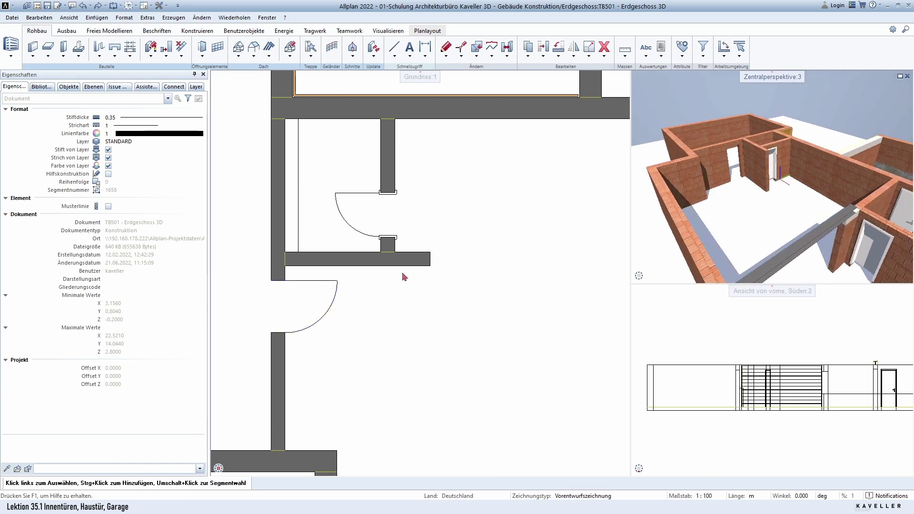
pyautogui.click(336, 288)
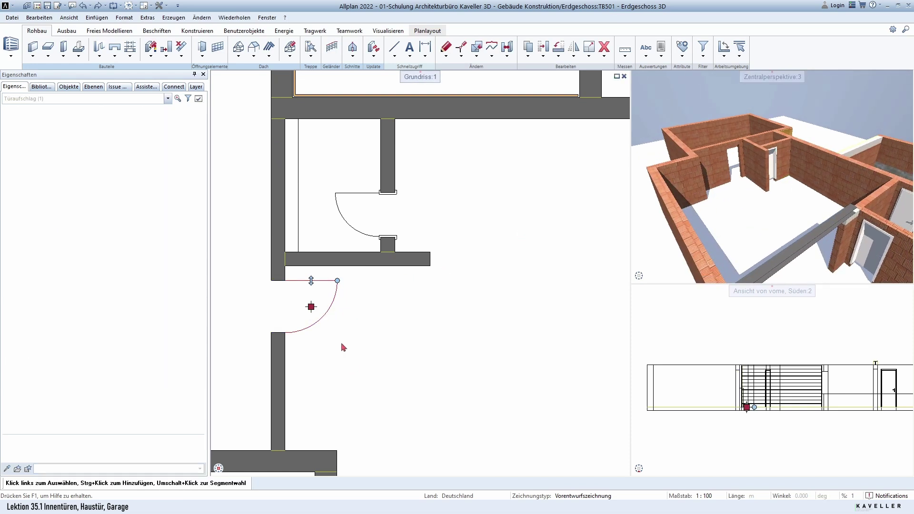
pyautogui.press('Delete')
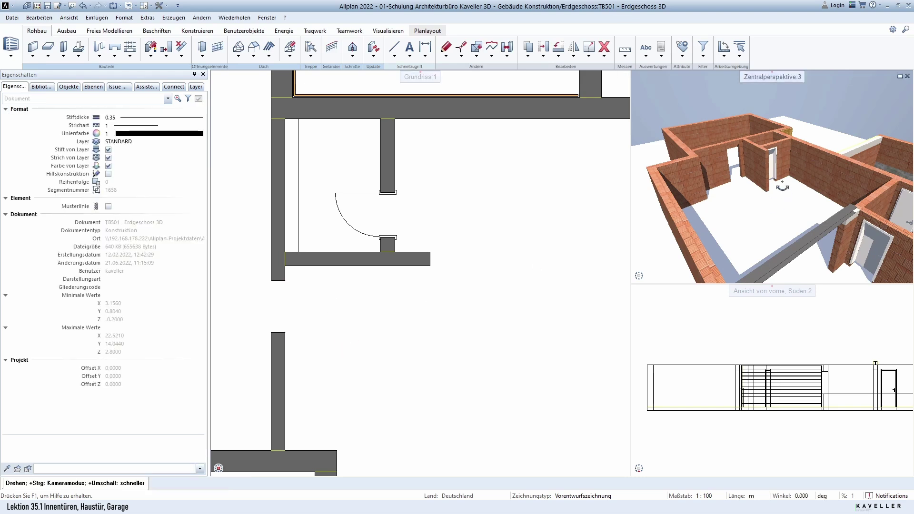
# Orbit and pan so the bare left-wall opening and the door are in view.
pyautogui.keyDown('shift'); pyautogui.moveTo(638, 231); pyautogui.dragTo(622, 212, button='middle'); pyautogui.keyUp('shift')
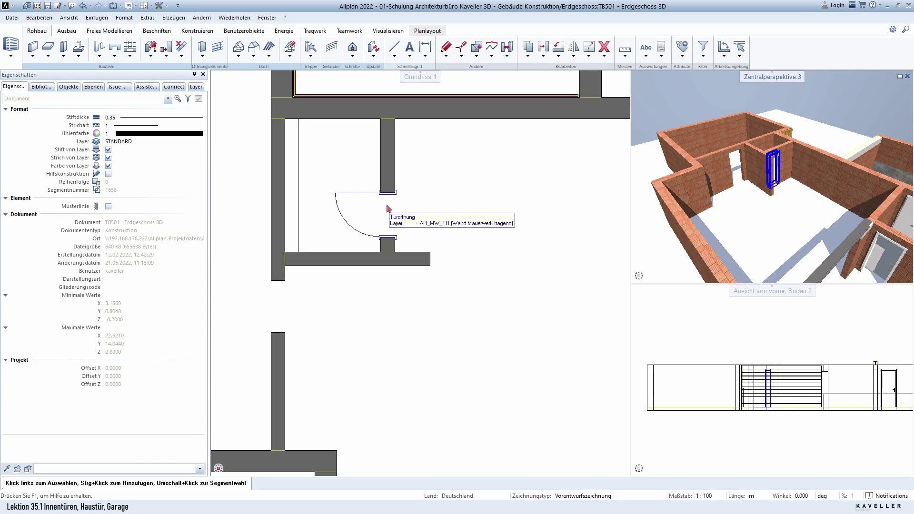
pyautogui.scroll(-2, 352, 309)
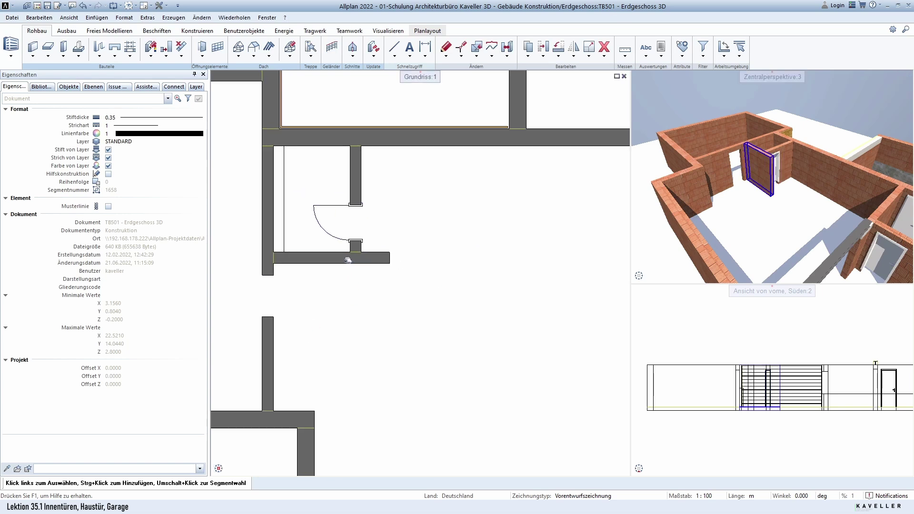
pyautogui.scroll(-1, 377, 271)
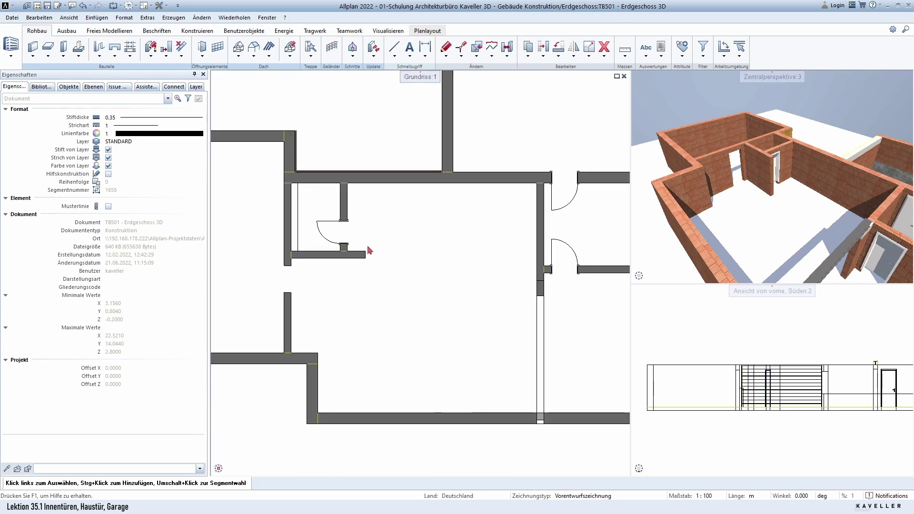
pyautogui.scroll(2, 362, 243)
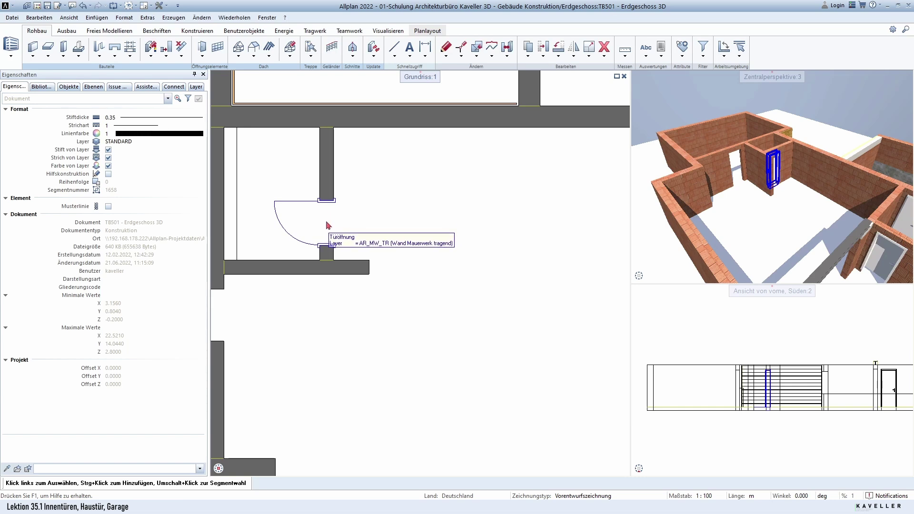
pyautogui.moveTo(328, 226); pyautogui.dragTo(396, 195, button='middle')
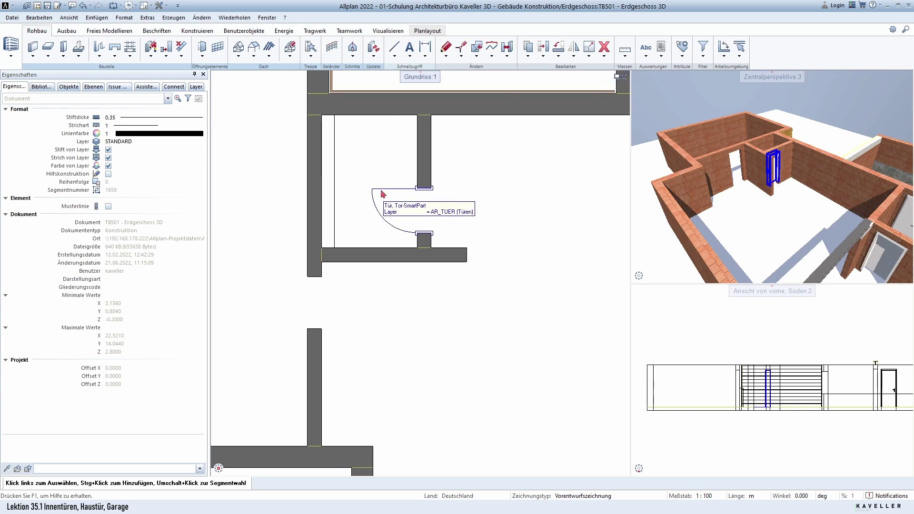
# Place a copy of the Tür/Tor SmartPart into the bare left-wall opening.
pyautogui.doubleClick(383, 194)
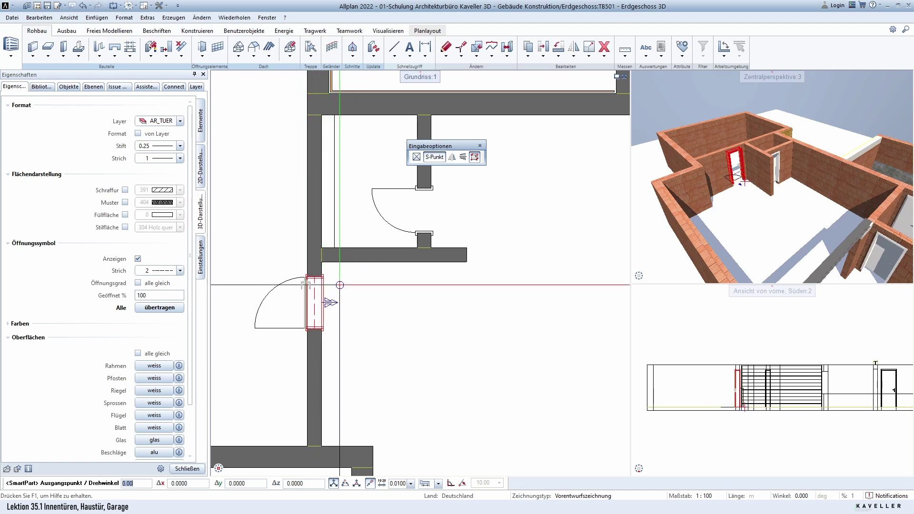
pyautogui.moveTo(338, 314); pyautogui.dragTo(389, 320, button='middle')
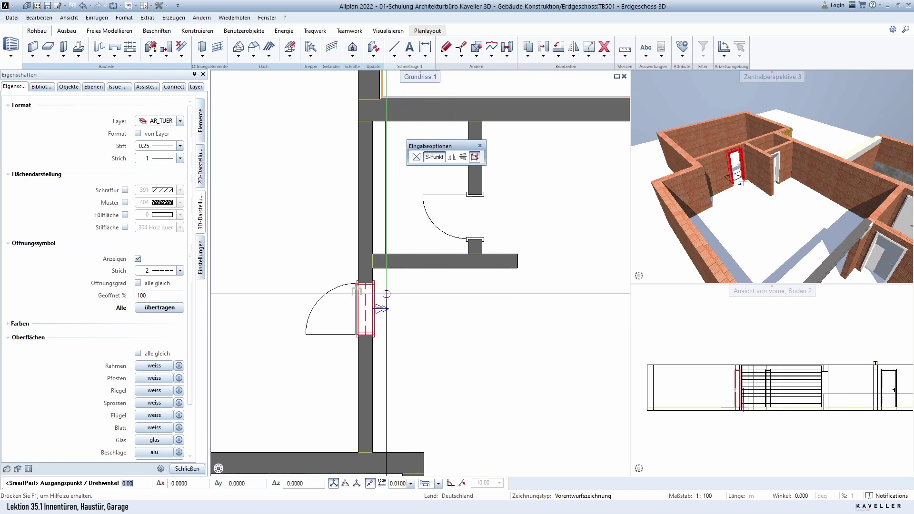
pyautogui.moveTo(410, 299); pyautogui.dragTo(465, 291, button='middle')
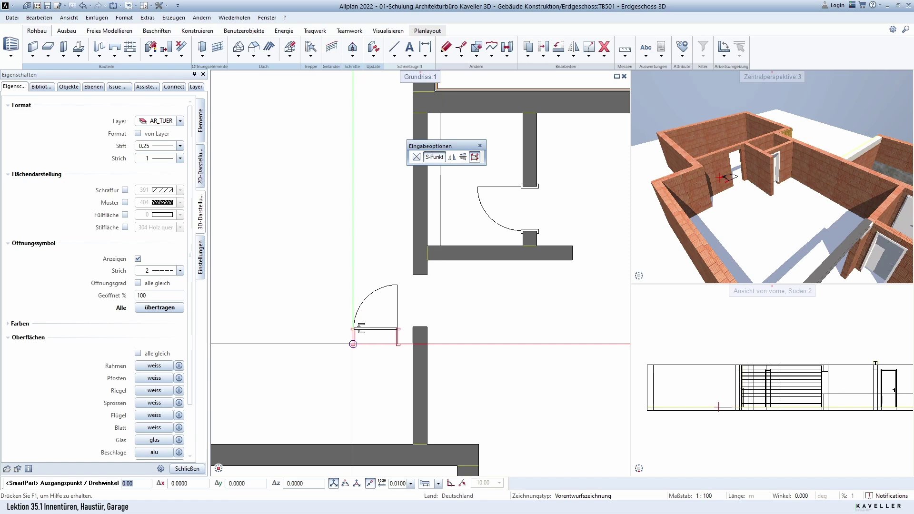
pyautogui.moveTo(393, 335); pyautogui.dragTo(429, 312, button='middle')
pyautogui.scroll(-1, 430, 312)
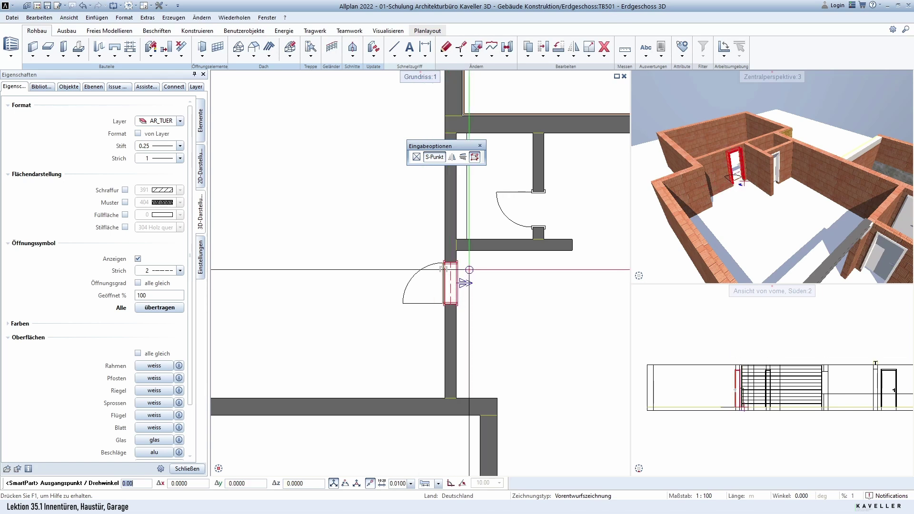
pyautogui.moveTo(470, 270); pyautogui.dragTo(474, 332, button='middle')
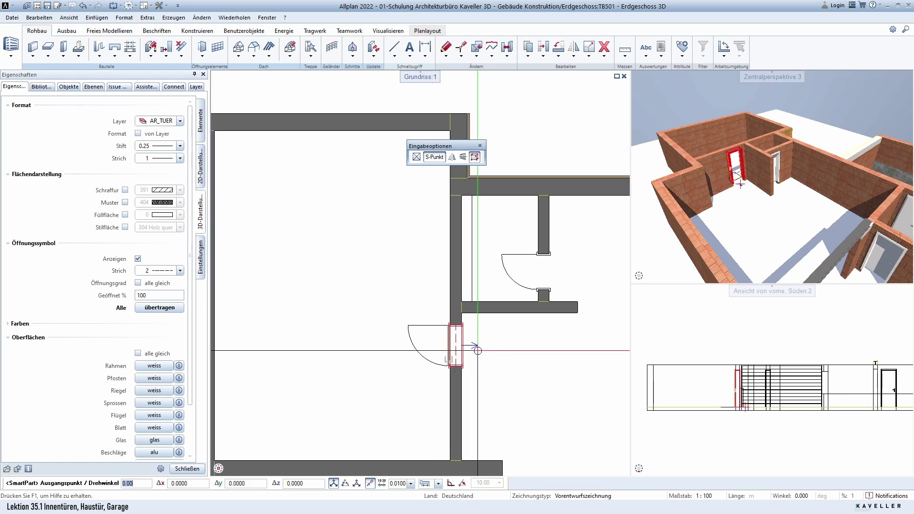
pyautogui.scroll(-1, 478, 352)
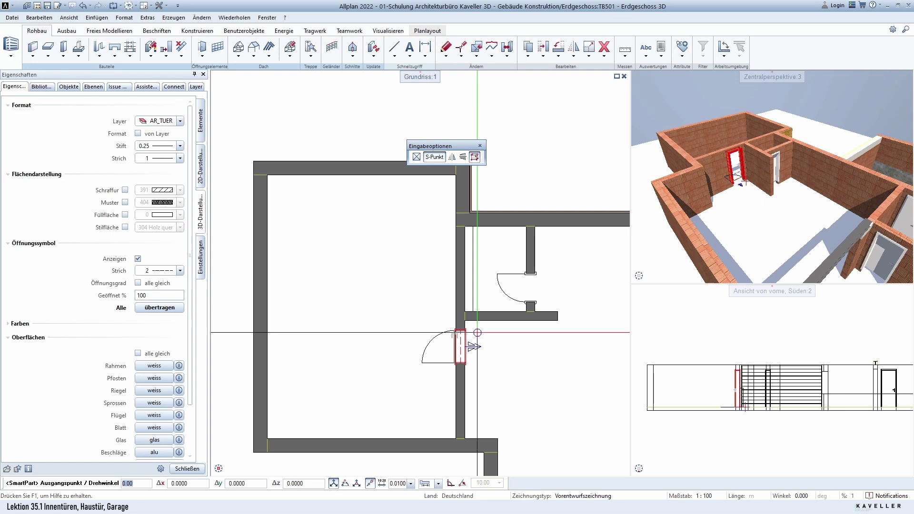
pyautogui.click(478, 333)
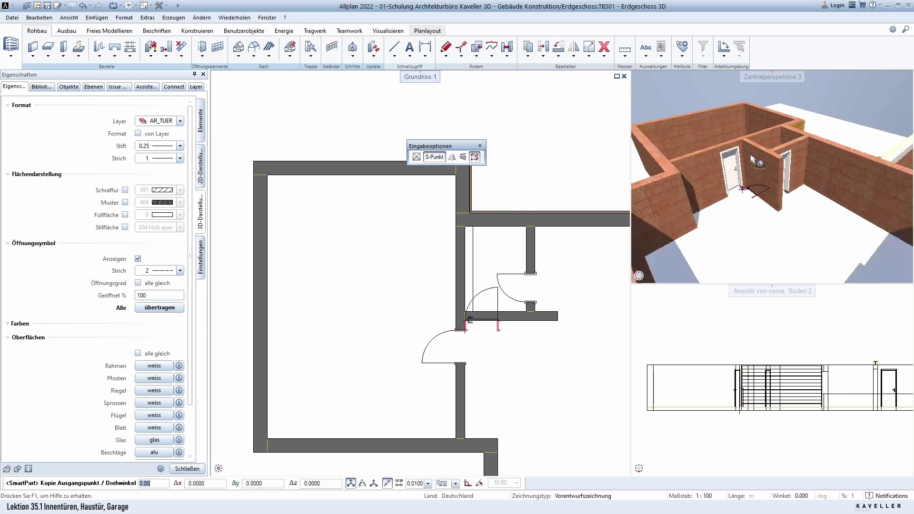
pyautogui.keyDown('shift'); pyautogui.moveTo(752, 158); pyautogui.dragTo(627, 287, button='middle'); pyautogui.keyUp('shift')
pyautogui.press('Escape')
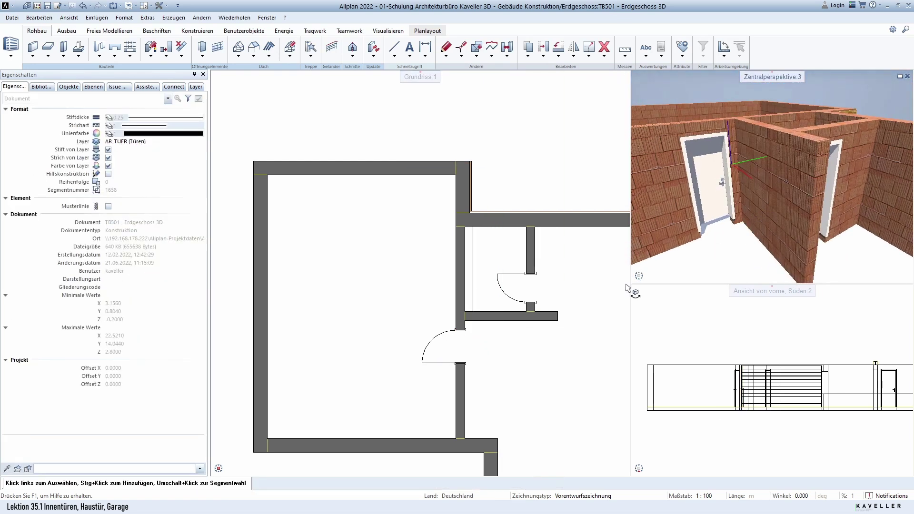
pyautogui.moveTo(767, 222)
pyautogui.keyDown('shift'); pyautogui.mouseDown(button='middle')
pyautogui.moveTo(772, 238)
pyautogui.moveTo(704, 261)
pyautogui.mouseUp(button='middle'); pyautogui.keyUp('shift')
pyautogui.moveTo(618, 351); pyautogui.dragTo(414, 309, button='middle')
pyautogui.scroll(-2, 414, 310)
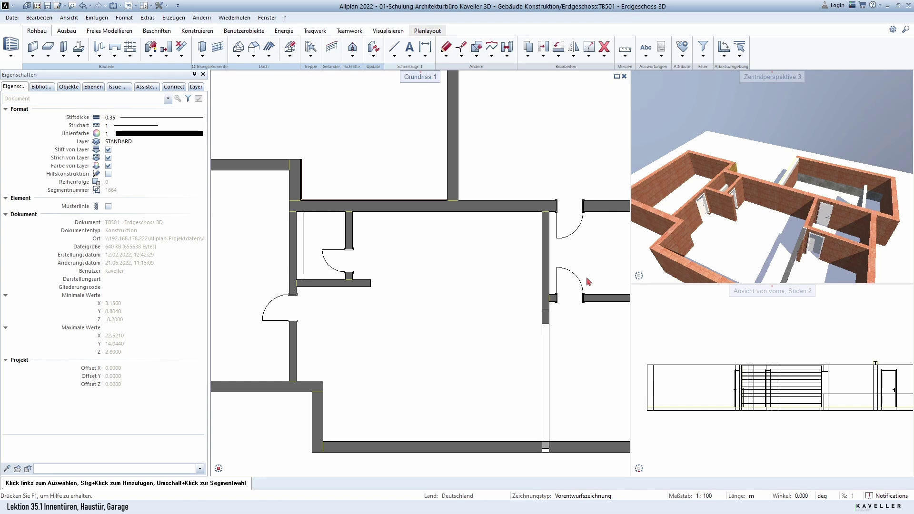
# Using the existing lower-wall door as a template, add two new doors to its right.
pyautogui.moveTo(588, 282); pyautogui.dragTo(415, 343, button='middle')
pyautogui.scroll(1, 415, 343)
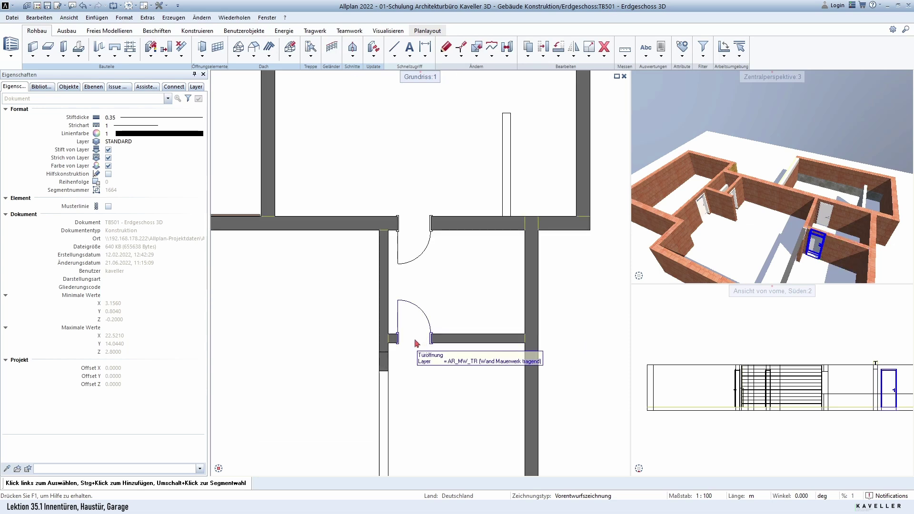
pyautogui.scroll(1, 416, 343)
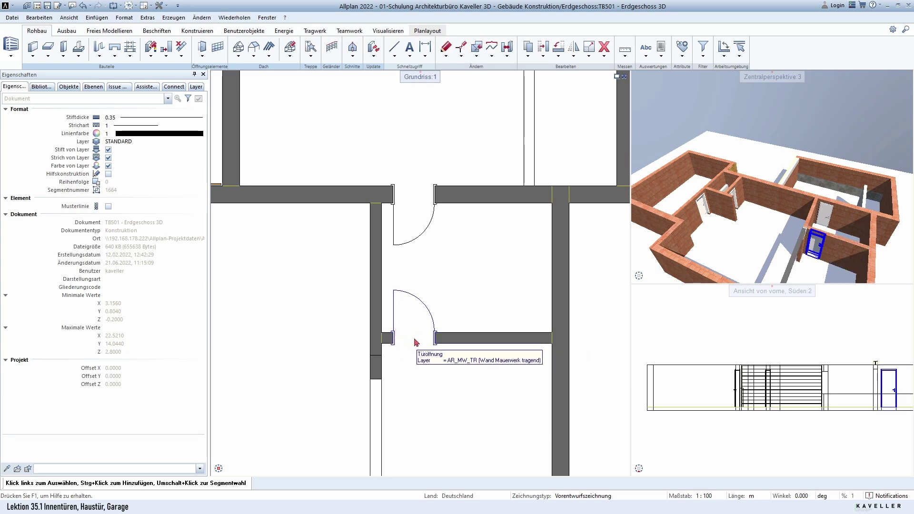
pyautogui.rightClick(415, 342)
pyautogui.rightClick(414, 342)
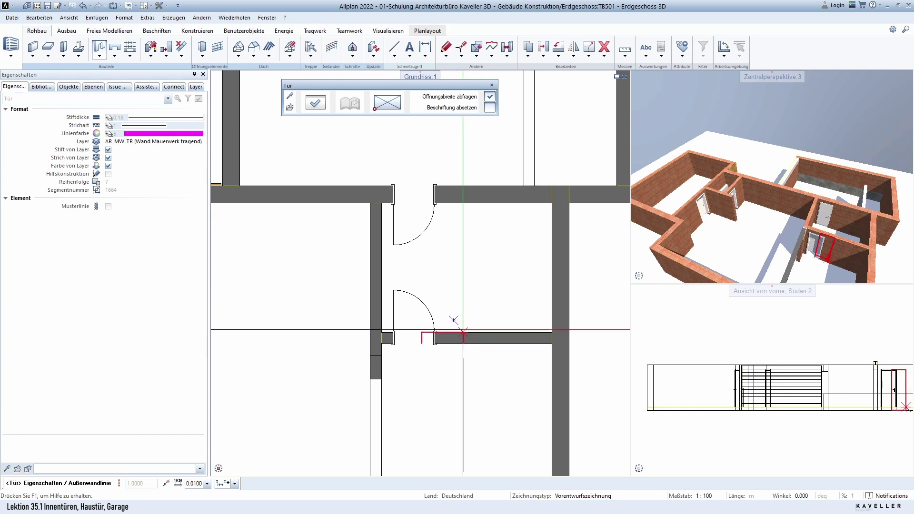
pyautogui.click(476, 341)
pyautogui.click(470, 374)
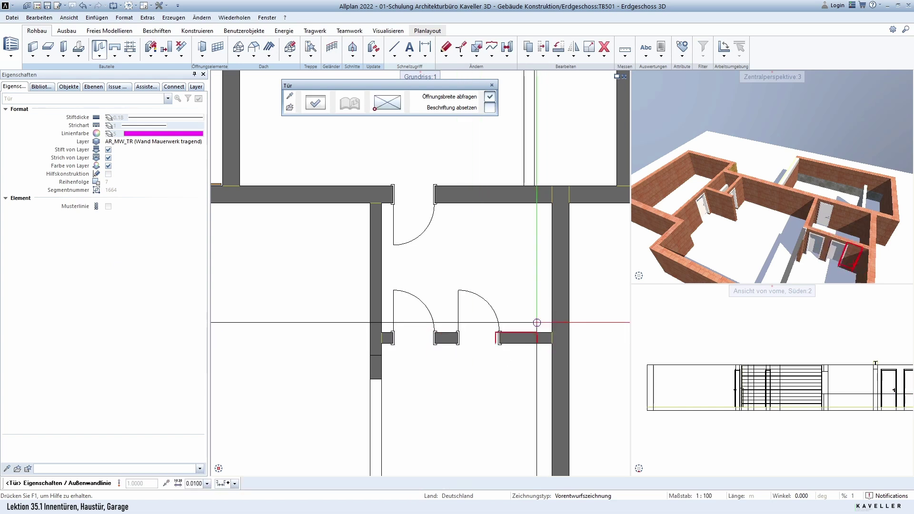
pyautogui.scroll(2, 524, 351)
pyautogui.click(510, 343)
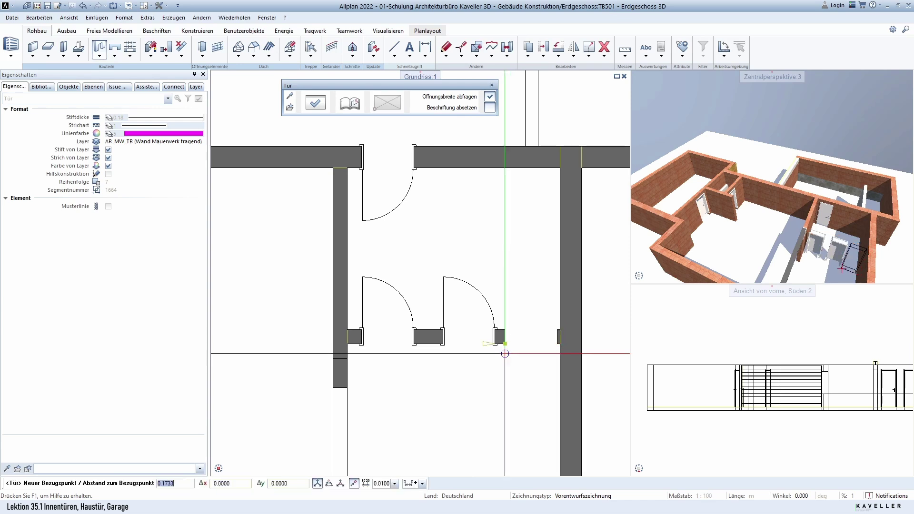
pyautogui.scroll(-1, 517, 371)
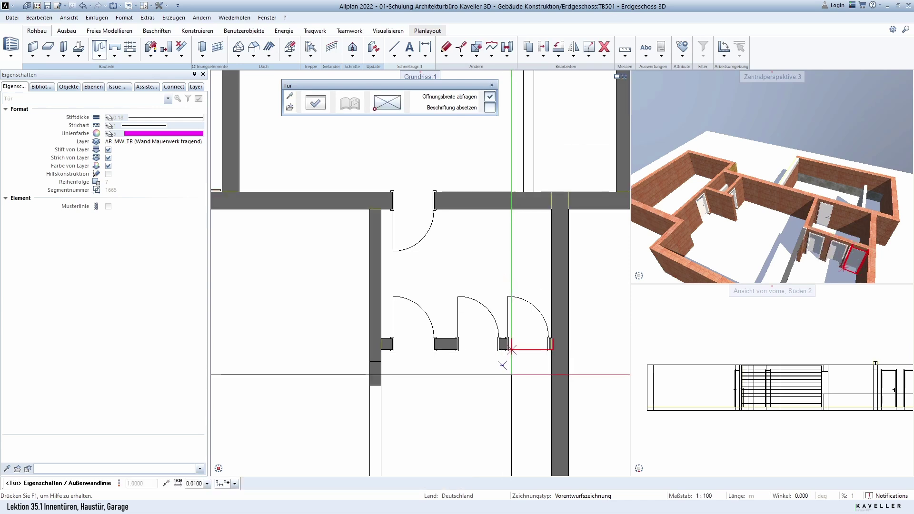
pyautogui.press('Escape')
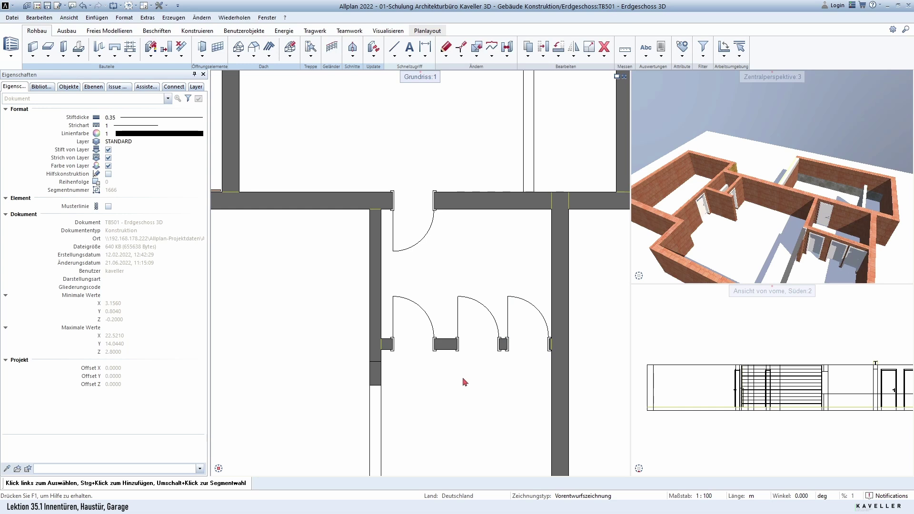
pyautogui.scroll(1, 464, 381)
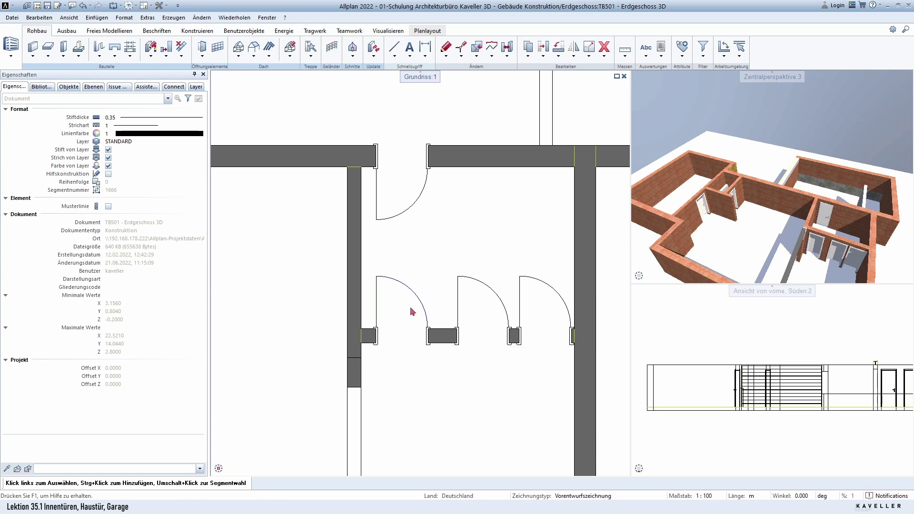
# Select the leftmost small door, delete it, and undo to reopen its SmartPart properties.
pyautogui.moveTo(791, 233); pyautogui.dragTo(792, 209)
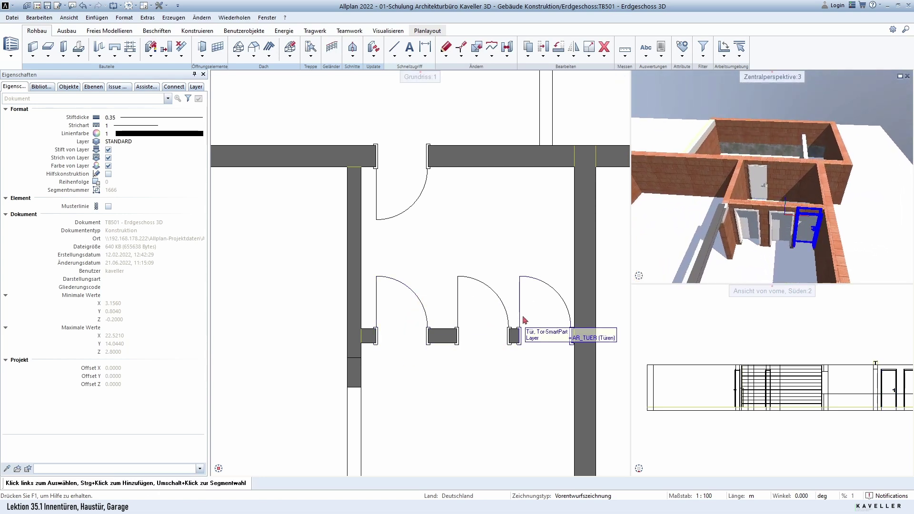
pyautogui.scroll(-1, 525, 322)
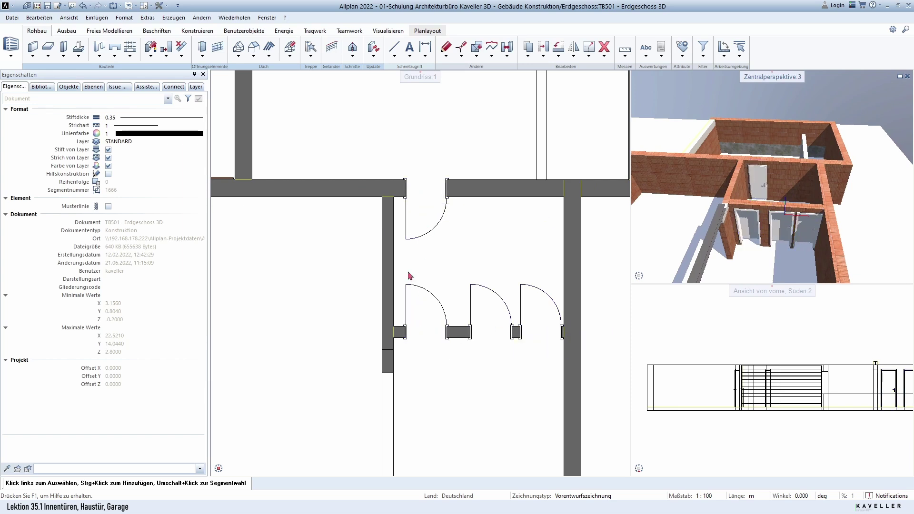
pyautogui.scroll(-3, 409, 276)
pyautogui.scroll(3, 338, 280)
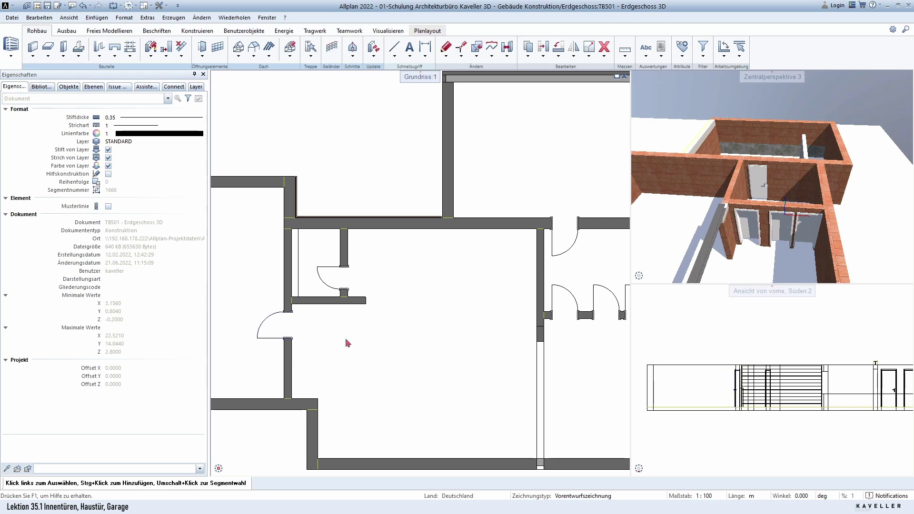
pyautogui.scroll(-1, 340, 346)
pyautogui.scroll(-1, 331, 344)
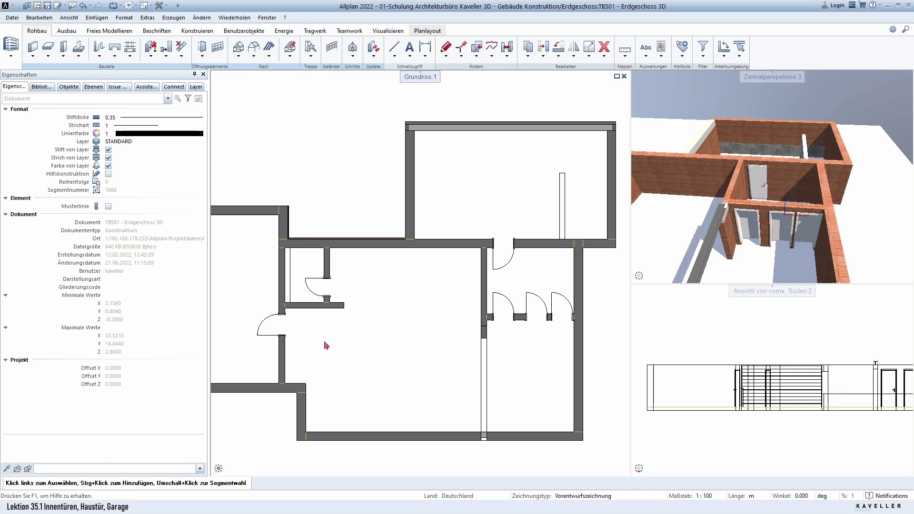
pyautogui.click(495, 308)
pyautogui.press('Delete')
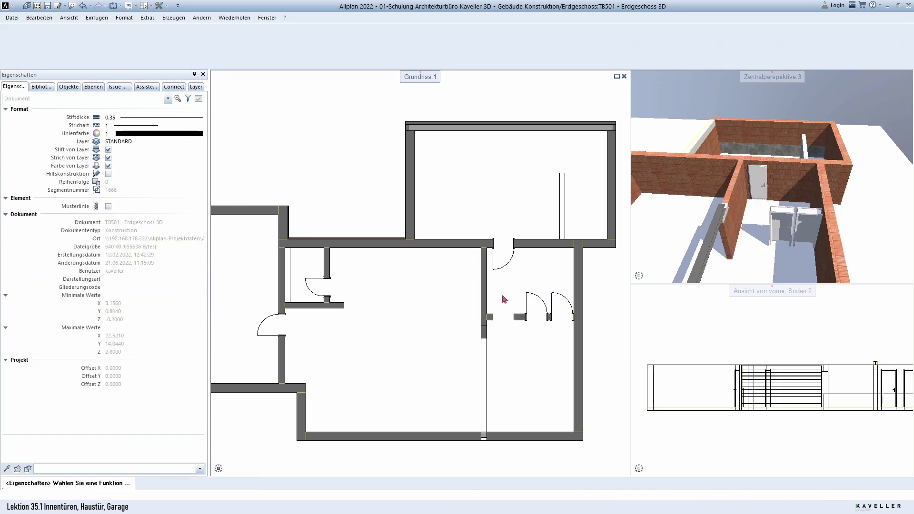
pyautogui.hotkey('ctrl', 'z')
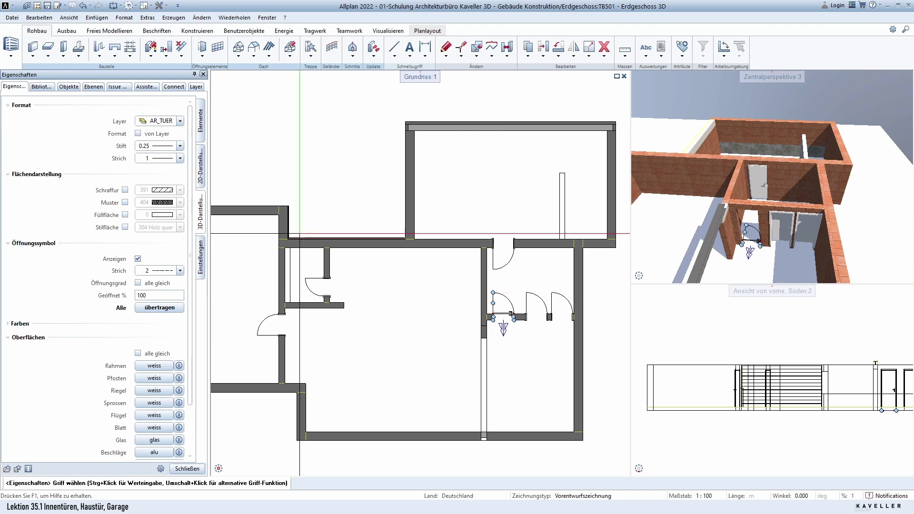
# Set the door's Rahmen Form to Zargenrahmen and apply it to all identical SmartParts.
pyautogui.click(200, 123)
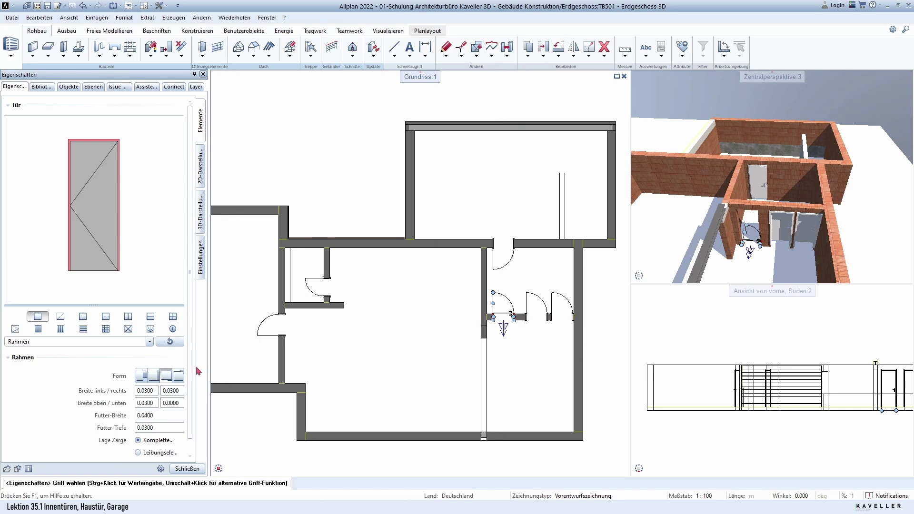
pyautogui.click(153, 376)
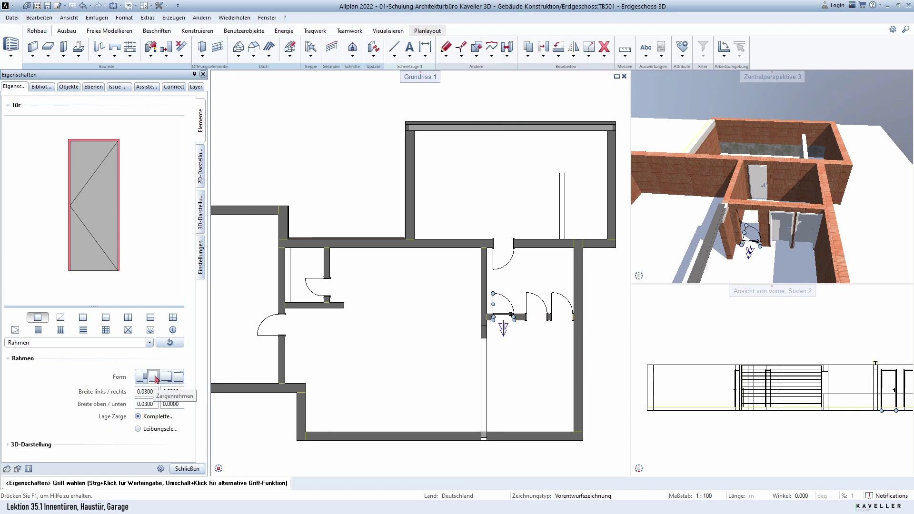
pyautogui.click(188, 469)
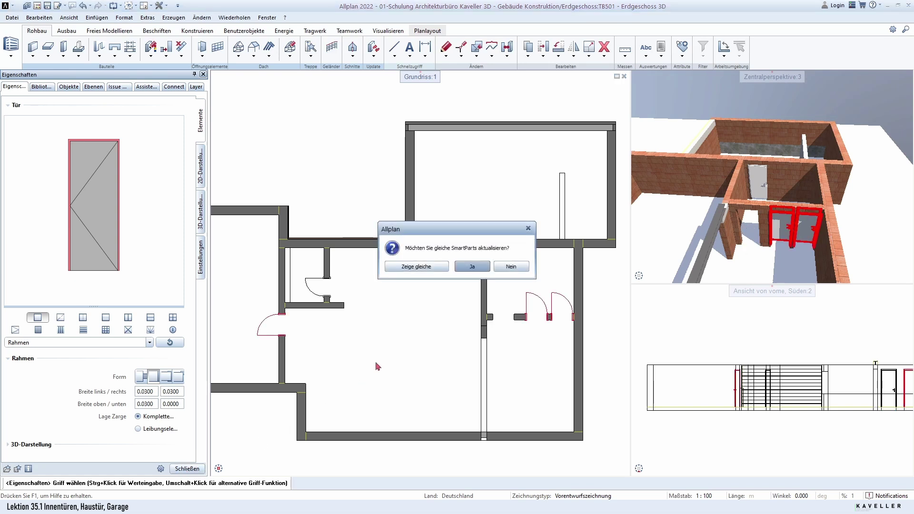
pyautogui.moveTo(433, 233); pyautogui.dragTo(379, 182)
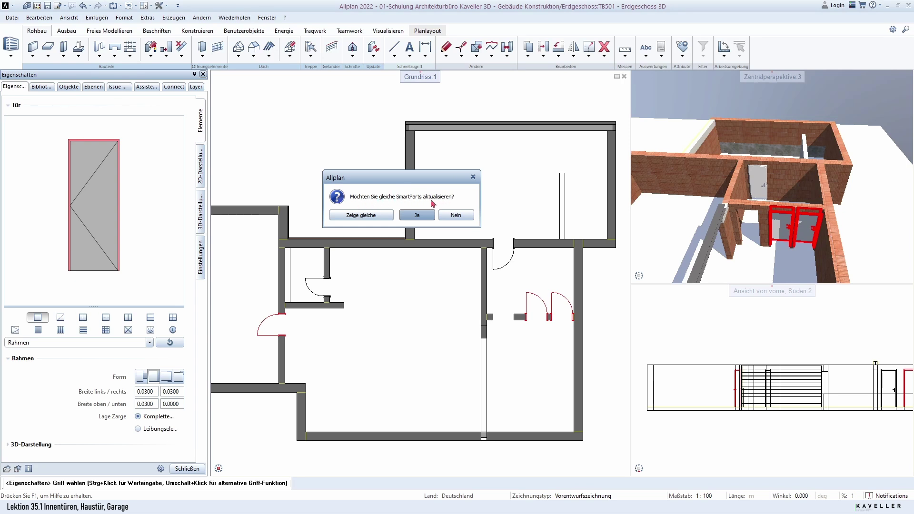
pyautogui.click(366, 217)
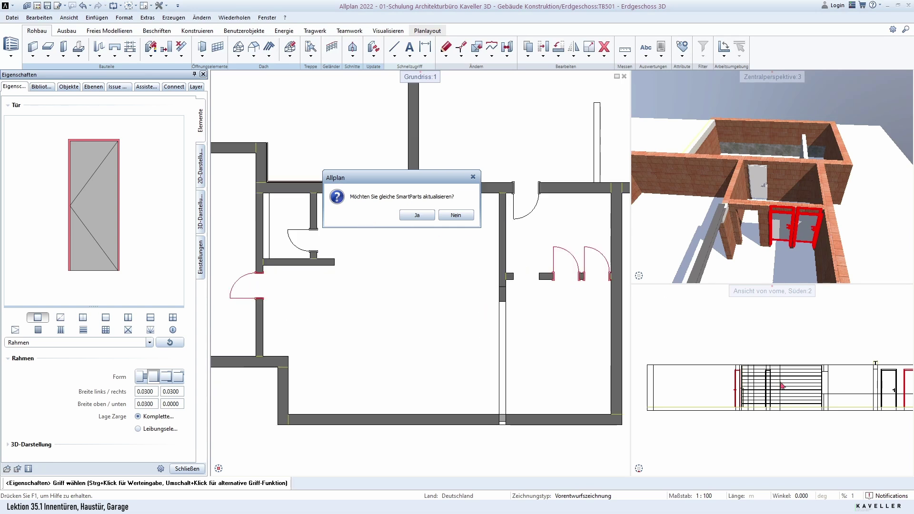
pyautogui.click(417, 215)
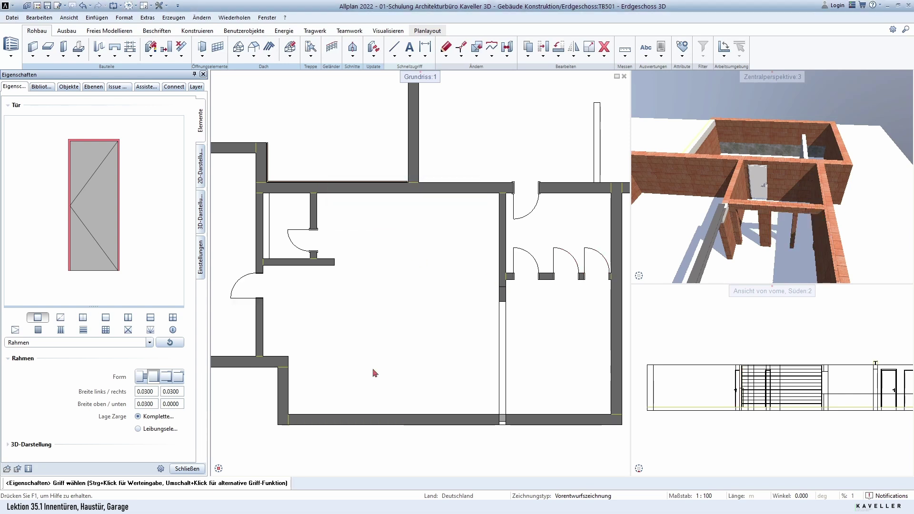
pyautogui.scroll(2, 261, 291)
# Zoom around and inspect the left door opening and the upper-wall door opening.
pyautogui.scroll(-2, 261, 290)
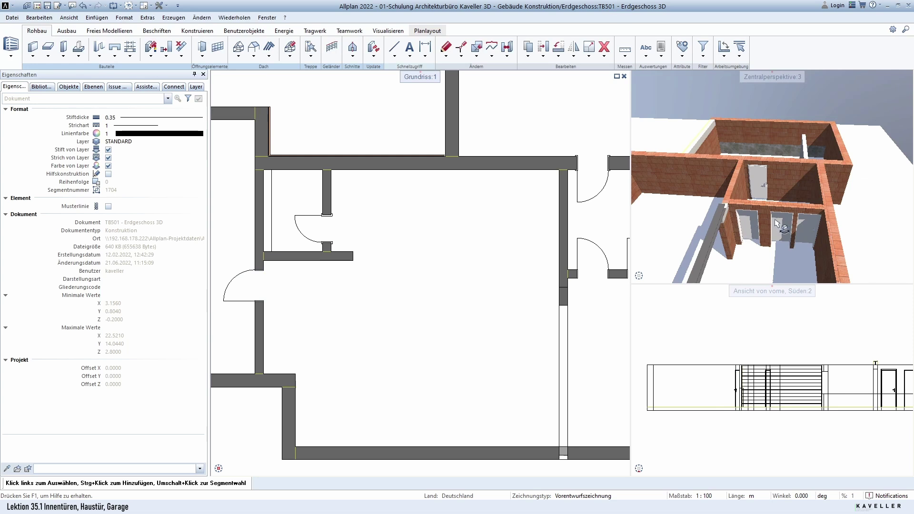
pyautogui.scroll(2, 771, 205)
pyautogui.scroll(2, 771, 205)
pyautogui.scroll(2, 512, 292)
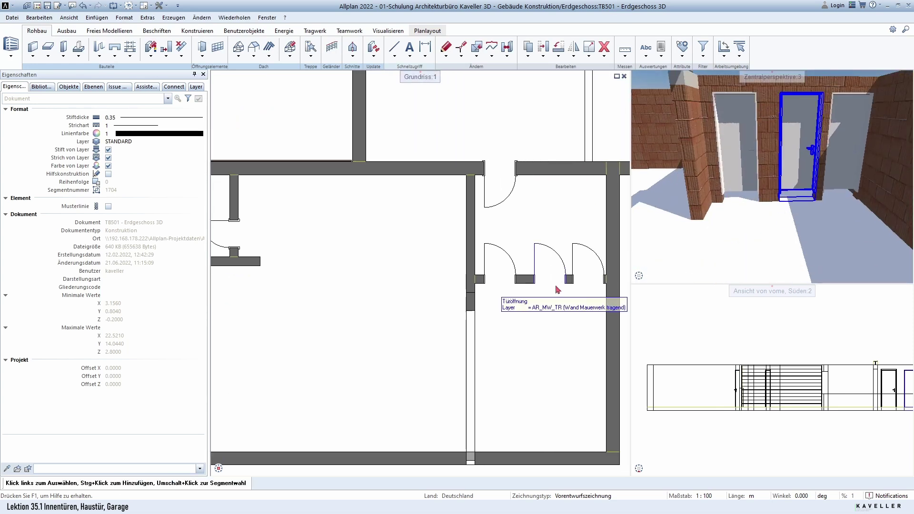
pyautogui.scroll(1, 590, 286)
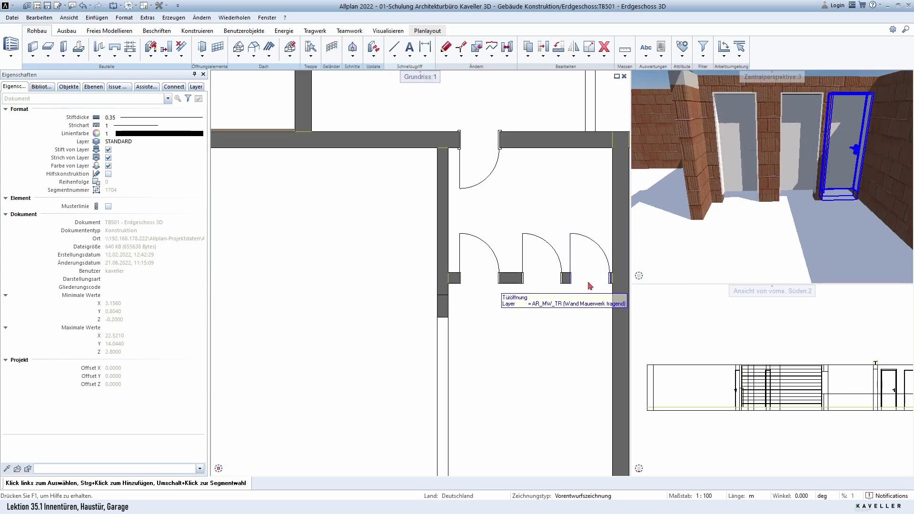
pyautogui.scroll(-2, 592, 286)
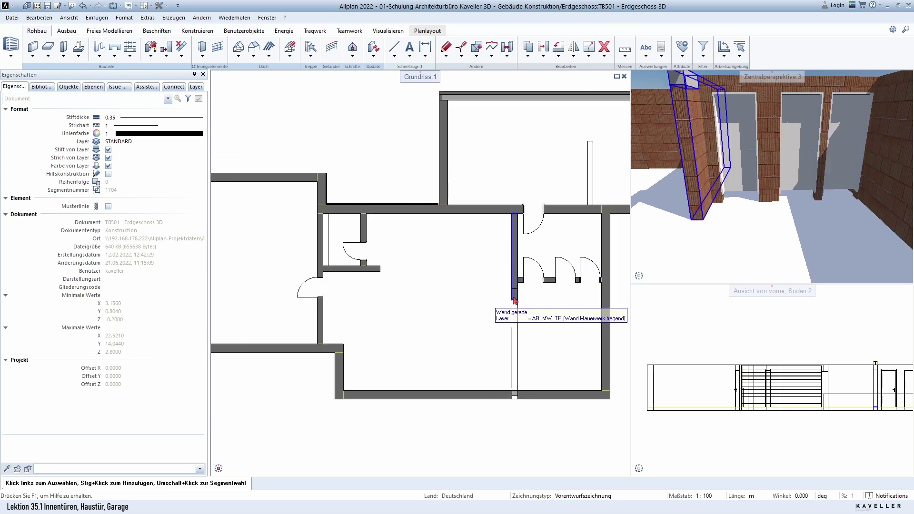
pyautogui.scroll(1, 537, 299)
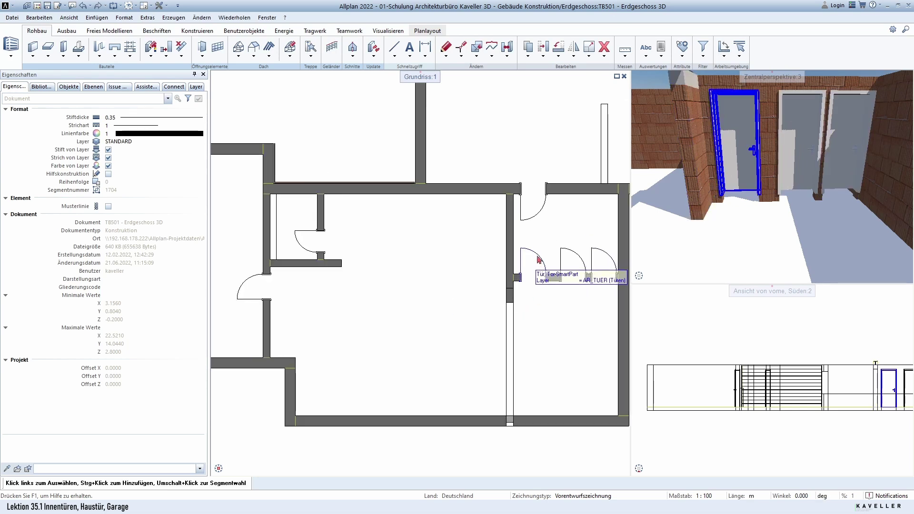
pyautogui.click(315, 244)
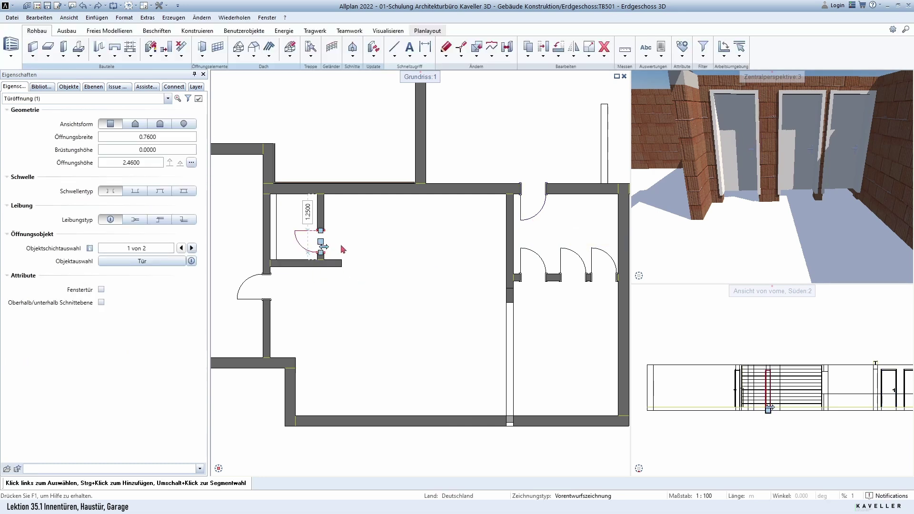
pyautogui.click(530, 192)
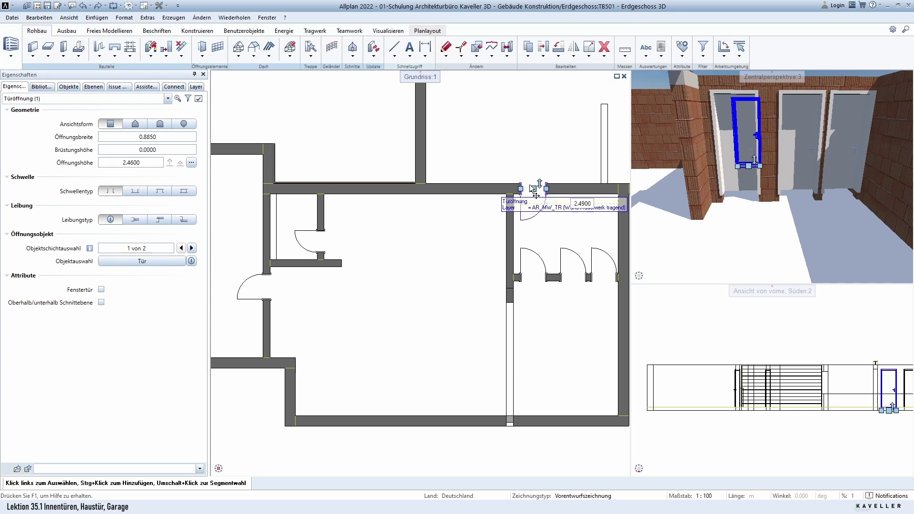
pyautogui.click(535, 172)
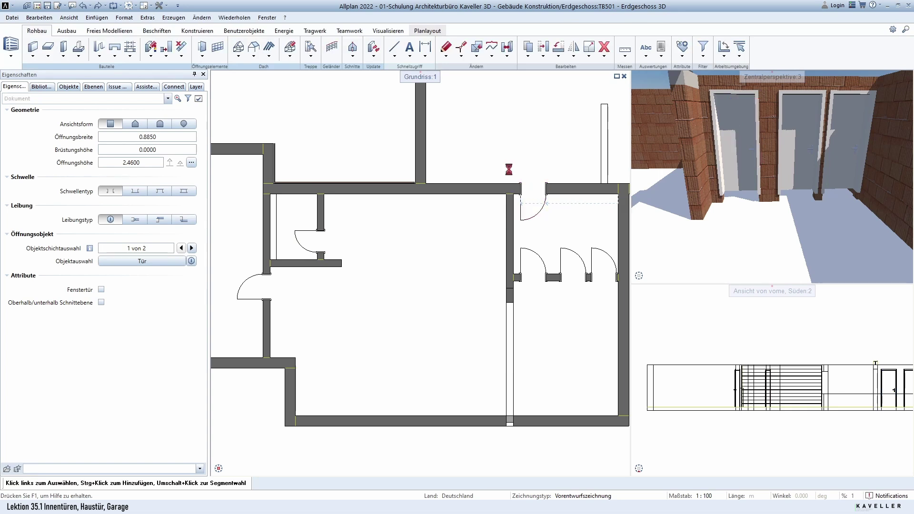
# Change the upper-wall door's Rahmen Form to Zargenrahmen.
pyautogui.doubleClick(527, 223)
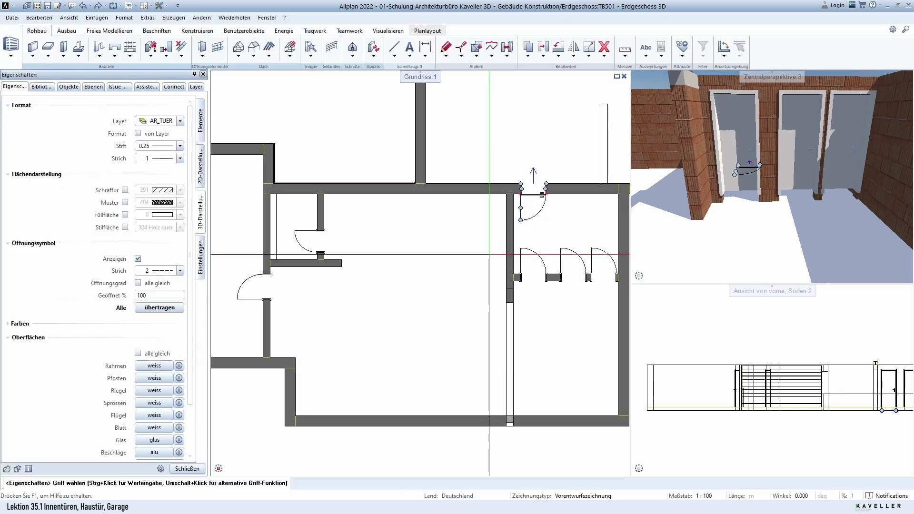
pyautogui.click(200, 122)
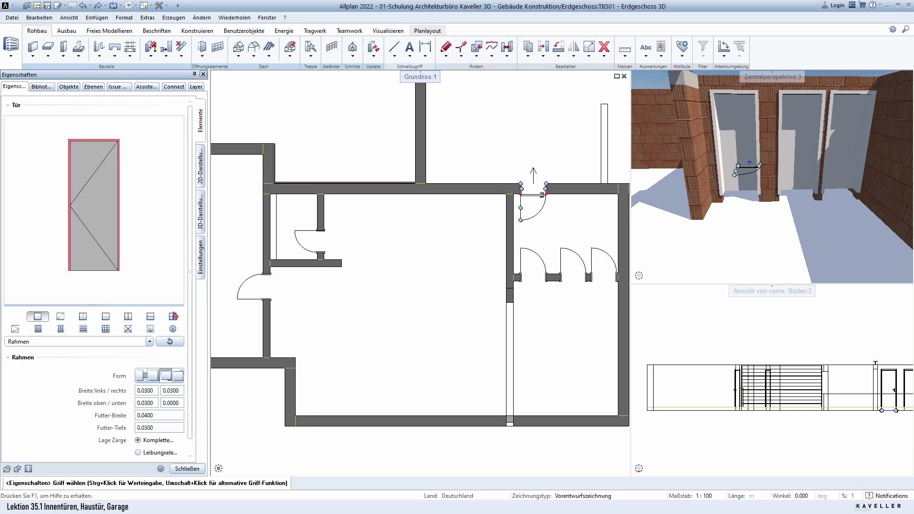
pyautogui.click(153, 376)
pyautogui.click(187, 469)
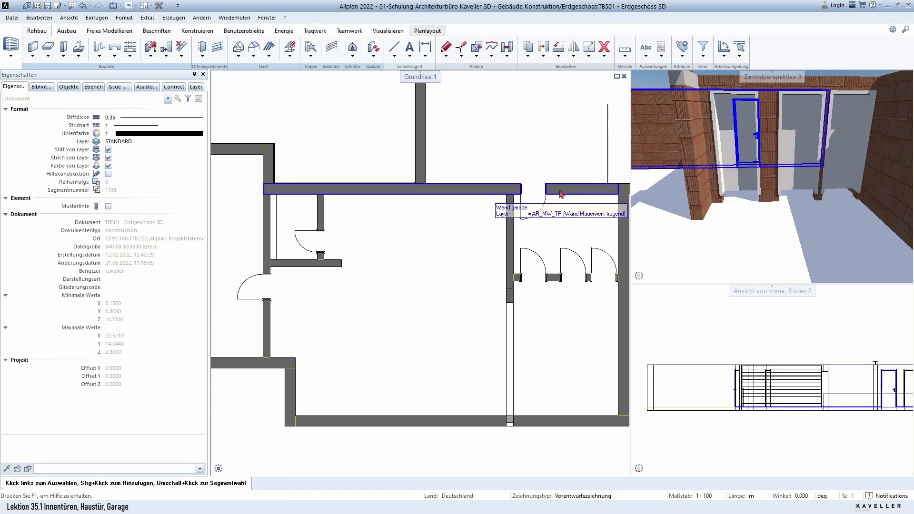
pyautogui.scroll(1, 320, 238)
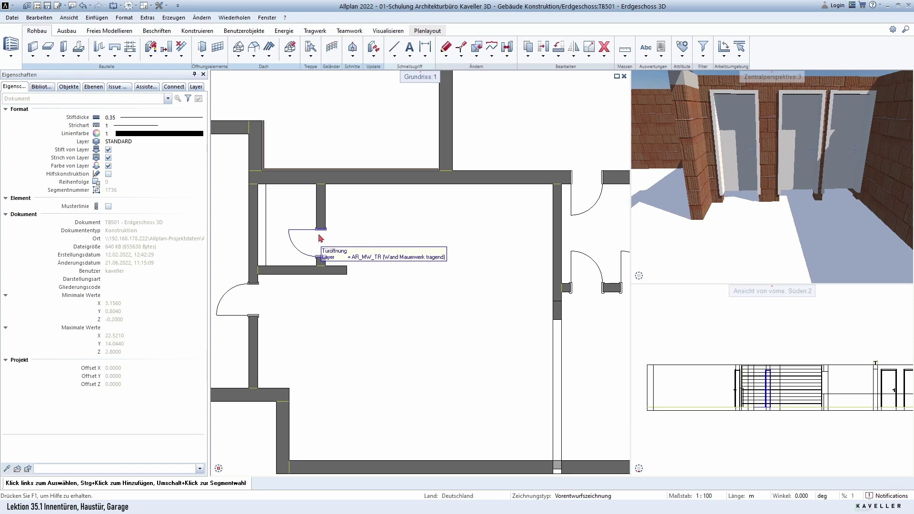
pyautogui.scroll(-1, 320, 239)
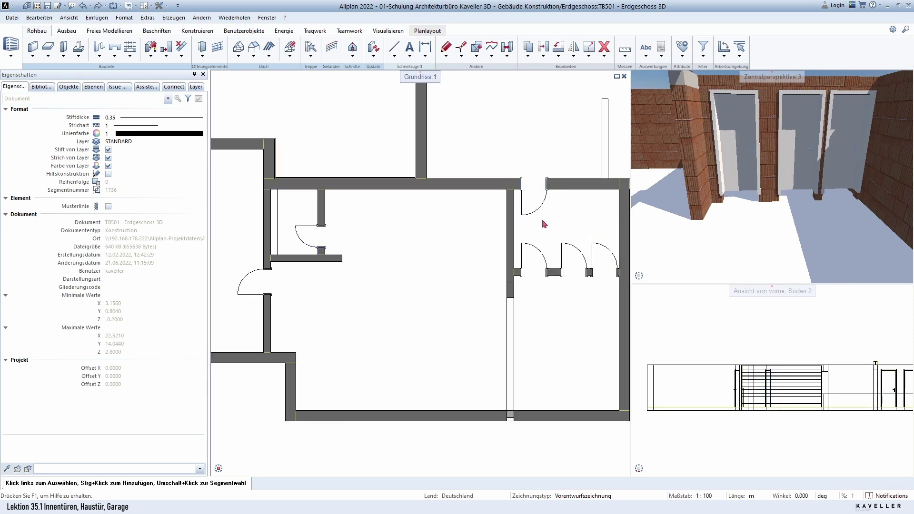
pyautogui.scroll(-3, 730, 224)
pyautogui.scroll(1, 553, 290)
# Box-select and delete the three small door openings, then zoom toward the garage.
pyautogui.moveTo(458, 256); pyautogui.dragTo(571, 316)
pyautogui.press('Delete')
pyautogui.scroll(-4, 524, 295)
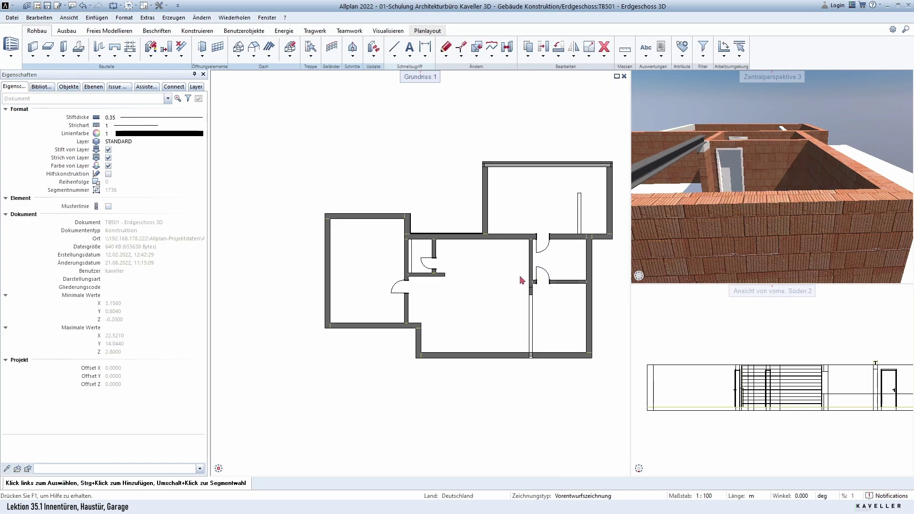
pyautogui.scroll(1, 493, 204)
pyautogui.scroll(1, 500, 200)
pyautogui.scroll(2, 469, 234)
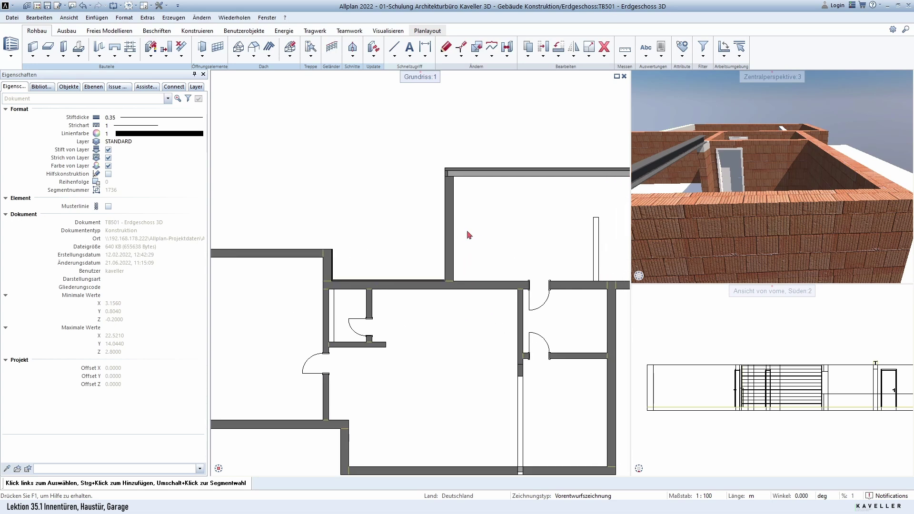
pyautogui.scroll(1, 392, 295)
pyautogui.moveTo(373, 268); pyautogui.dragTo(467, 302)
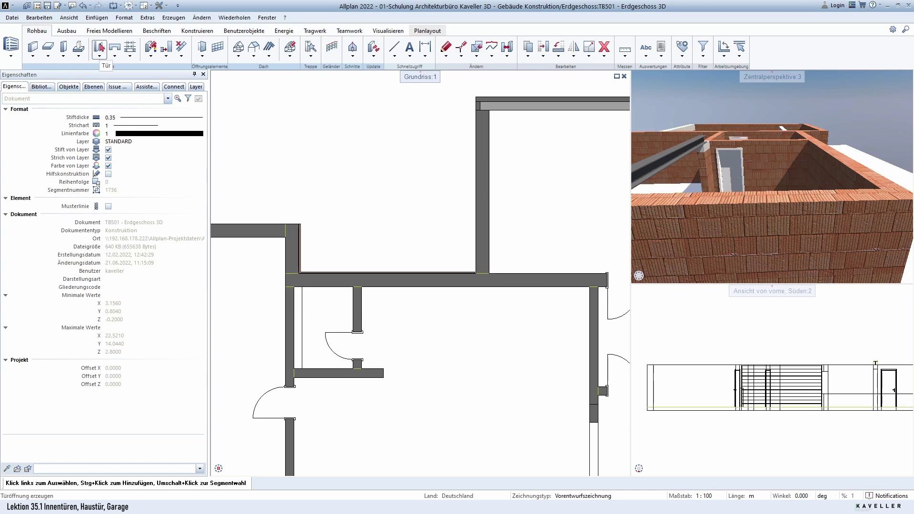
# Start a new door opening with its library door element removed, and bring up its height settings.
pyautogui.click(101, 47)
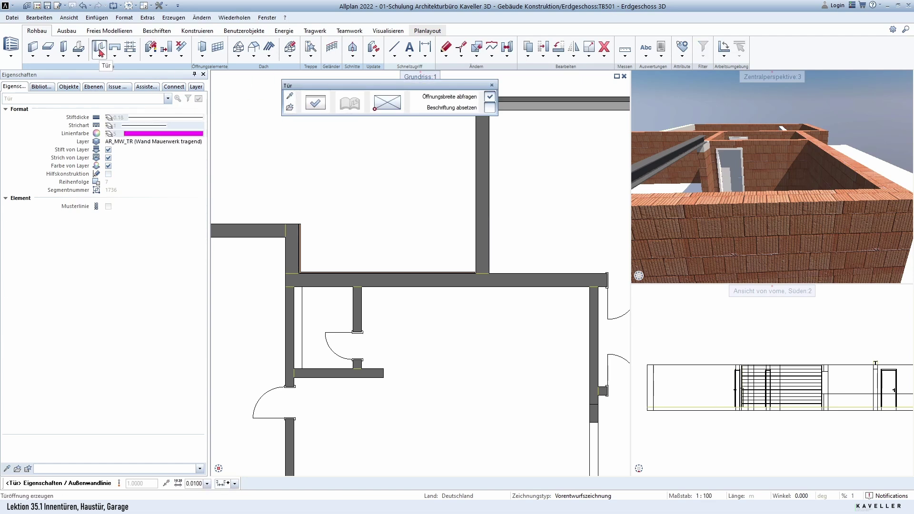
pyautogui.click(315, 109)
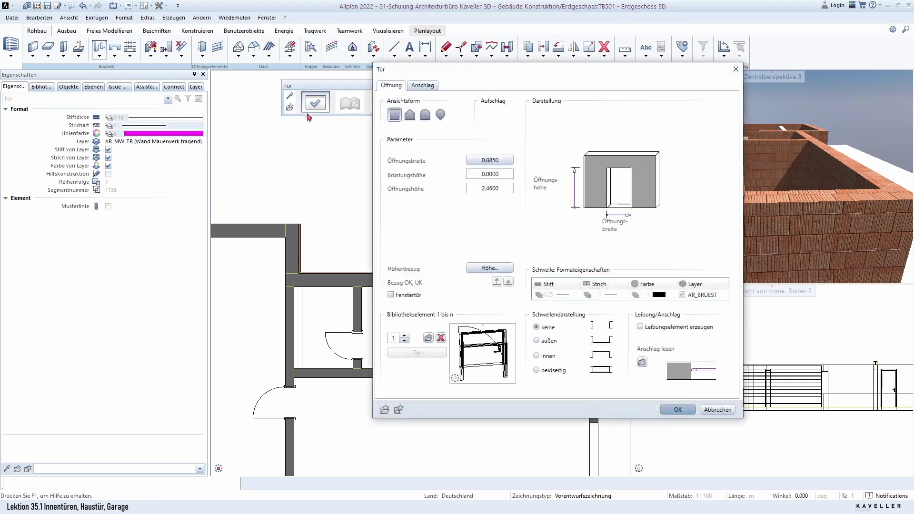
pyautogui.moveTo(469, 83); pyautogui.dragTo(517, 81)
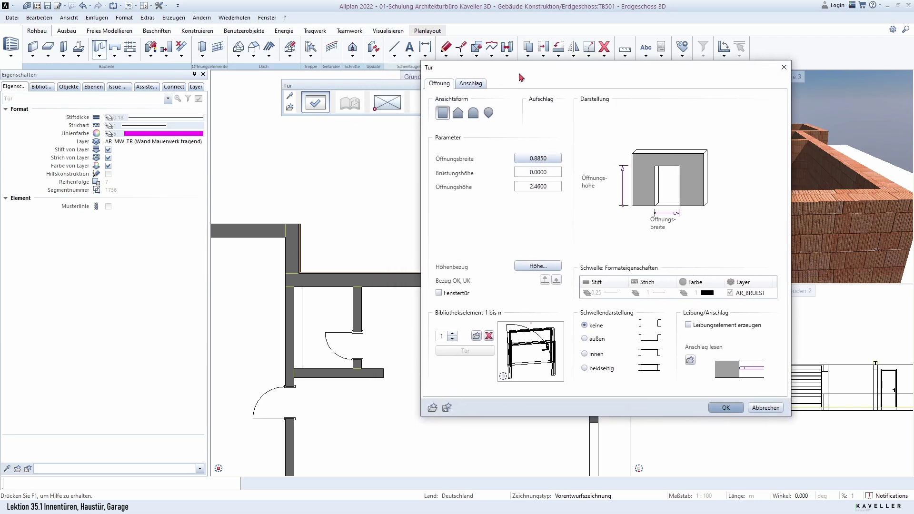
pyautogui.click(490, 337)
pyautogui.click(492, 277)
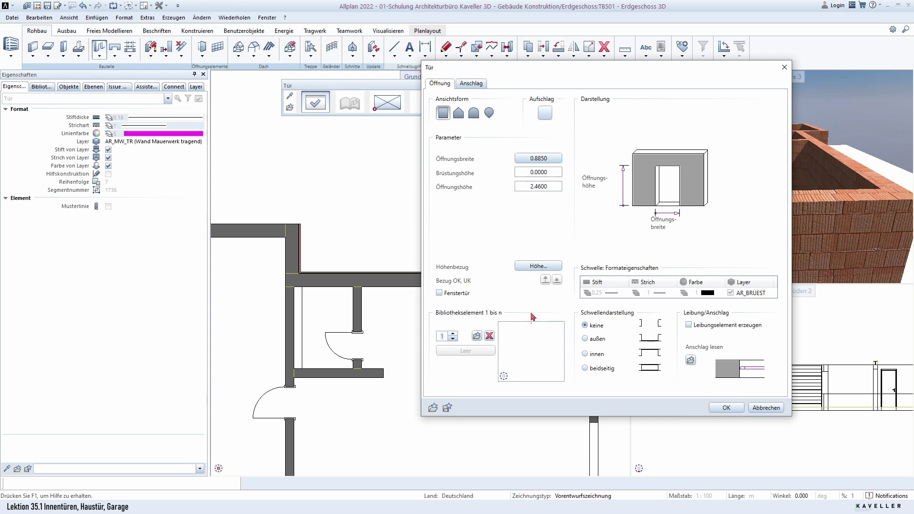
pyautogui.click(538, 267)
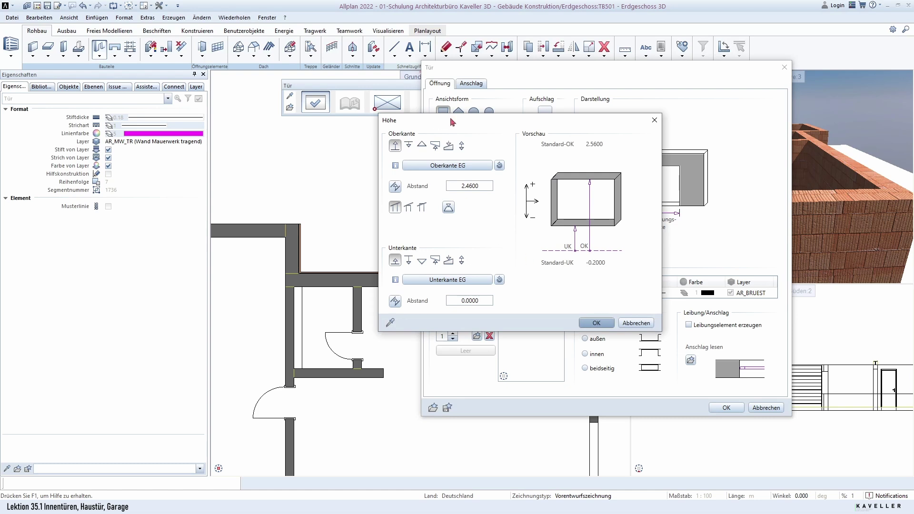
# Tie the opening's top edge to the upper level with offset 0 and confirm both dialogs.
pyautogui.moveTo(452, 122); pyautogui.dragTo(605, 139)
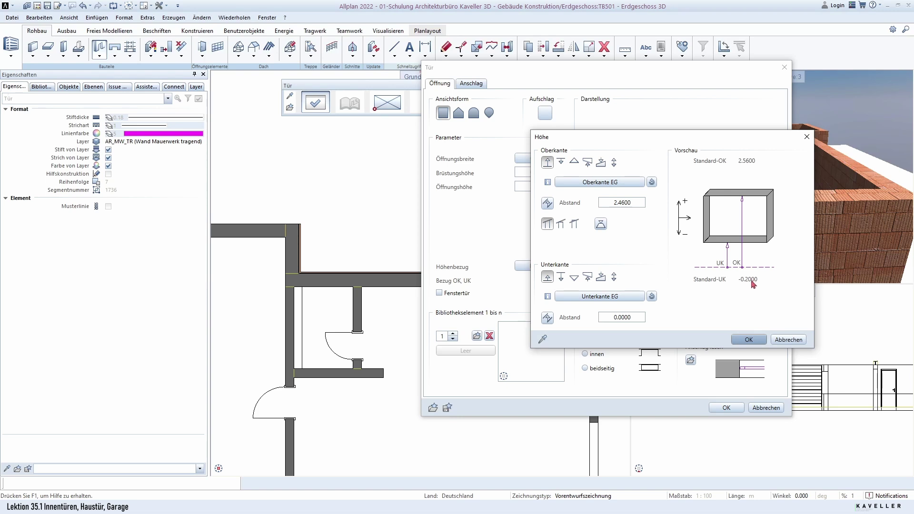
pyautogui.click(561, 162)
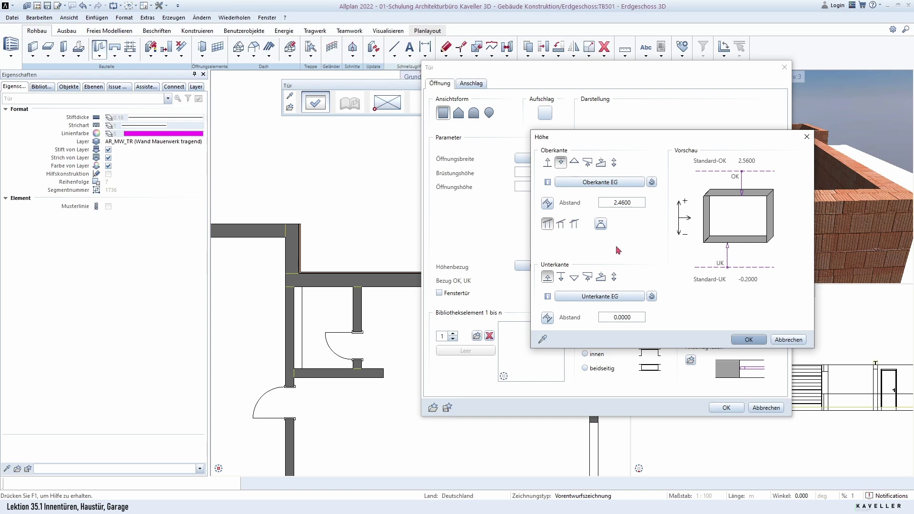
pyautogui.click(637, 203)
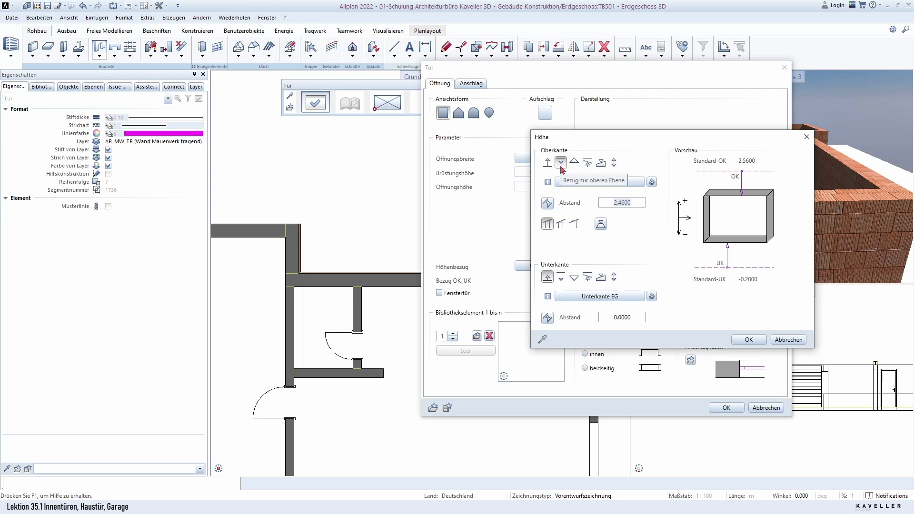
pyautogui.click(633, 202)
pyautogui.write('^0')
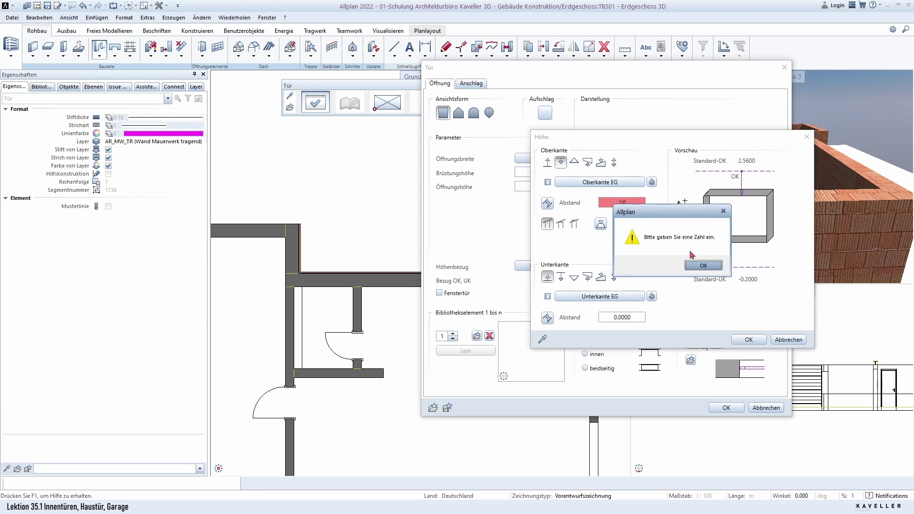
pyautogui.click(697, 265)
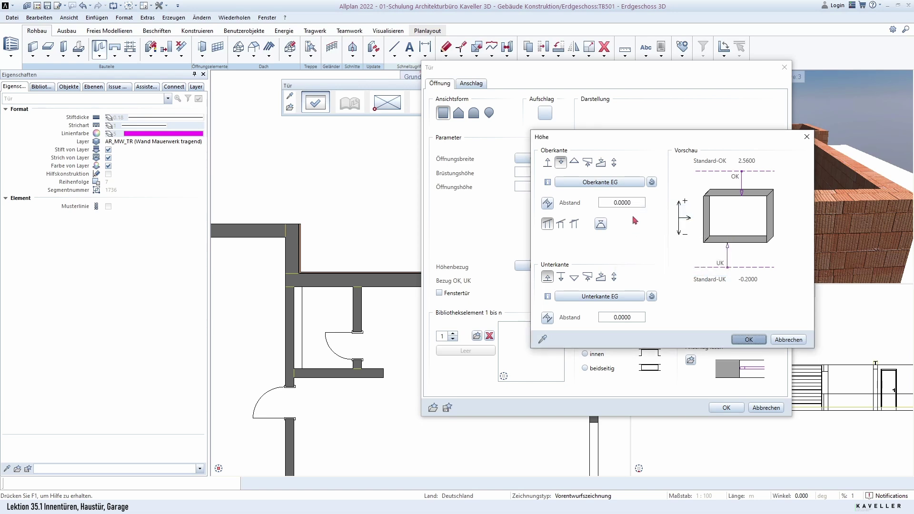
pyautogui.click(748, 340)
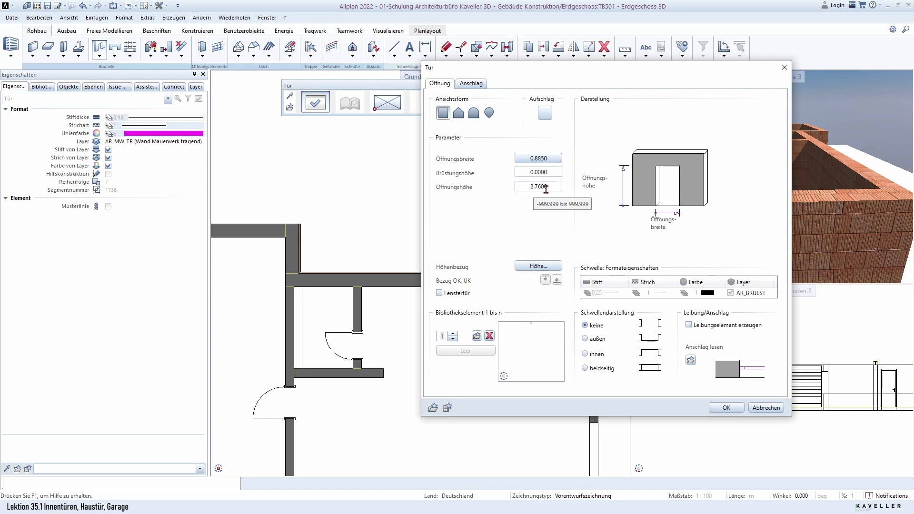
pyautogui.click(726, 409)
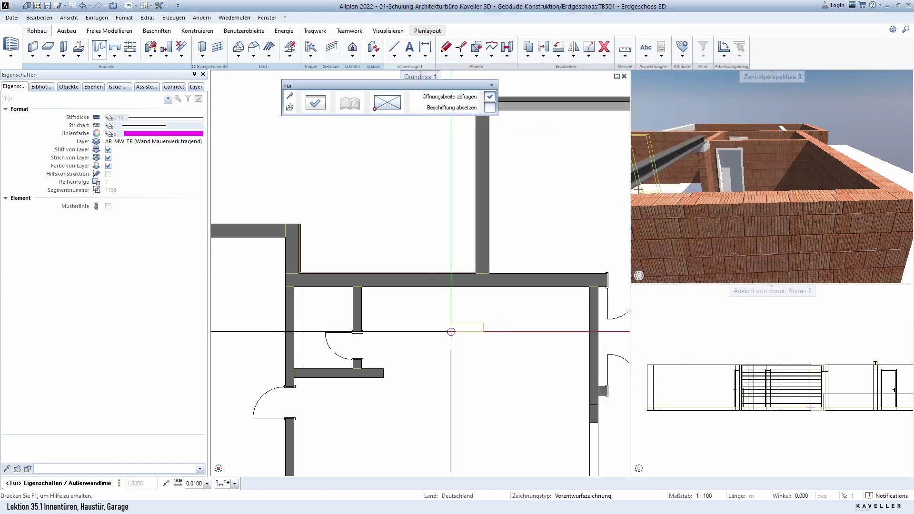
# Place a 2.01-wide opening starting at the end of the garage's front brick wall.
pyautogui.scroll(2, 451, 365)
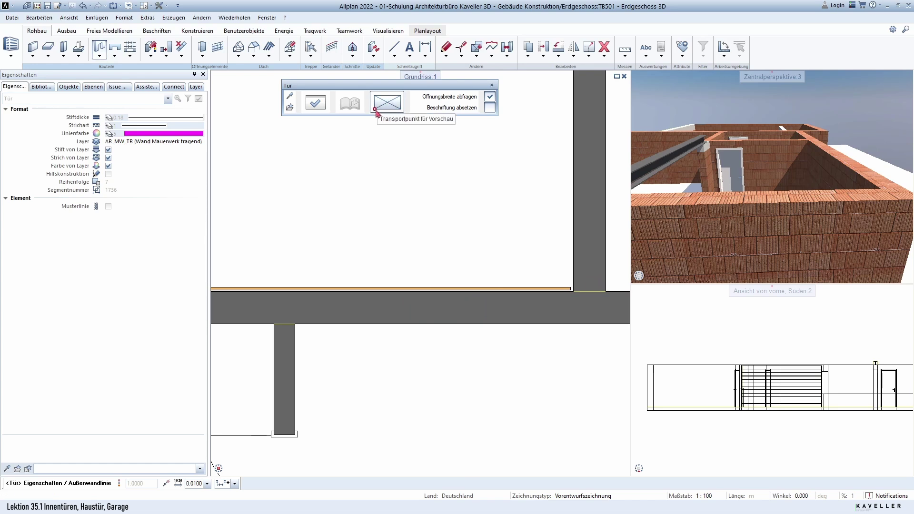
pyautogui.scroll(-2, 475, 304)
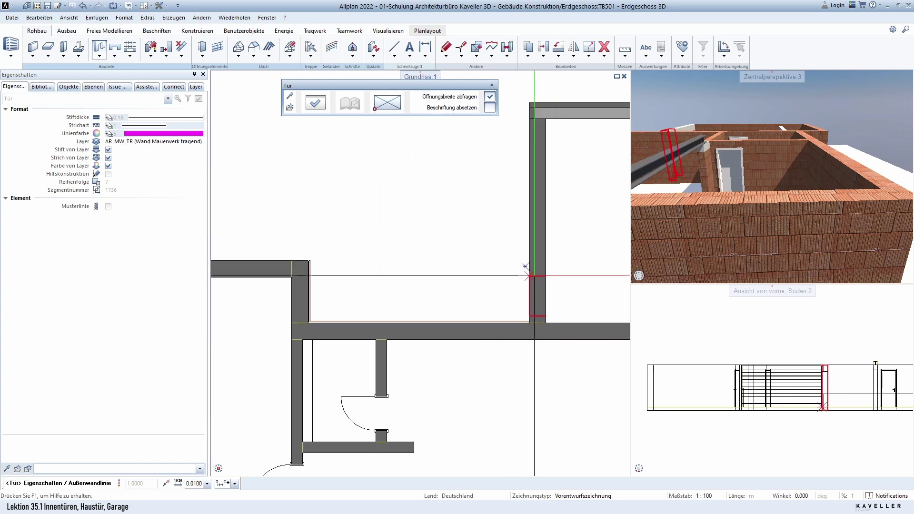
pyautogui.scroll(1, 483, 314)
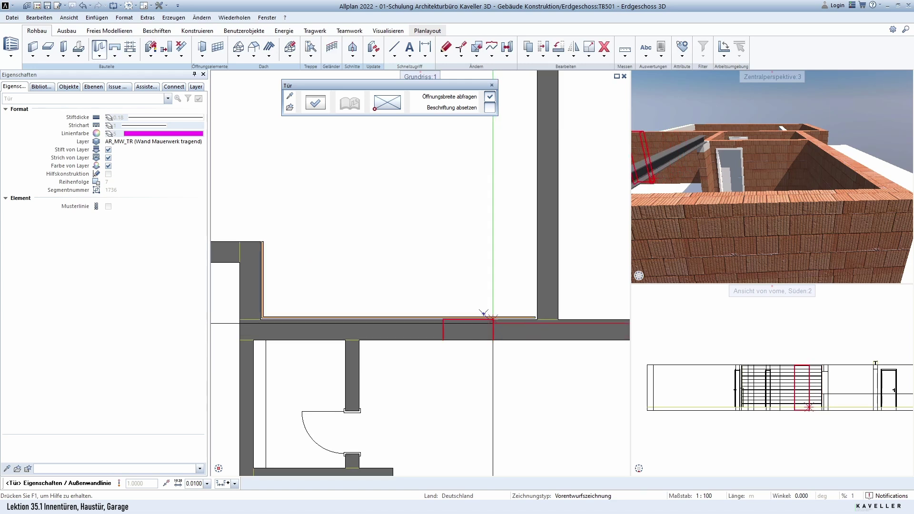
pyautogui.scroll(2, 484, 312)
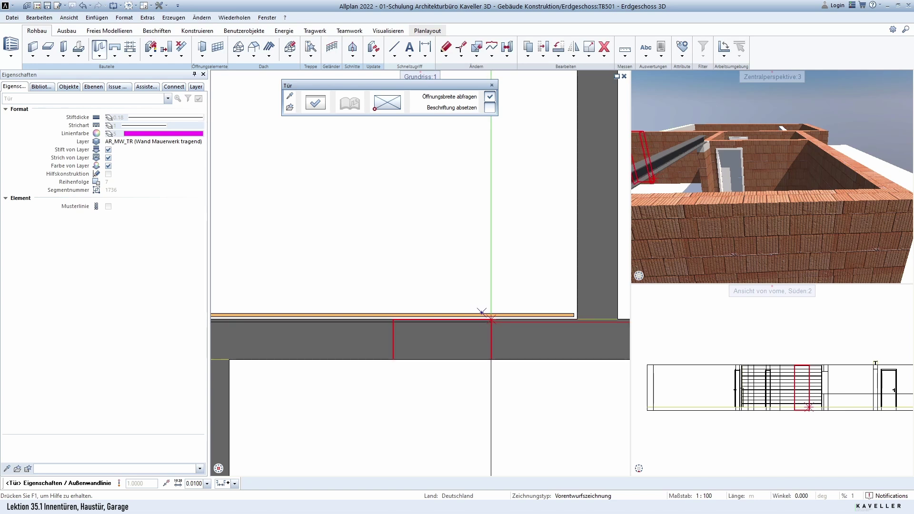
pyautogui.scroll(-1, 410, 380)
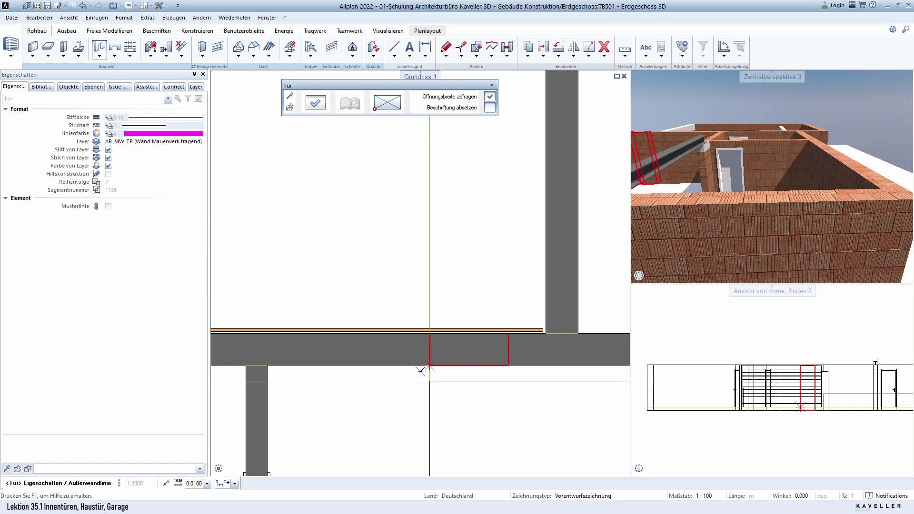
pyautogui.click(477, 332)
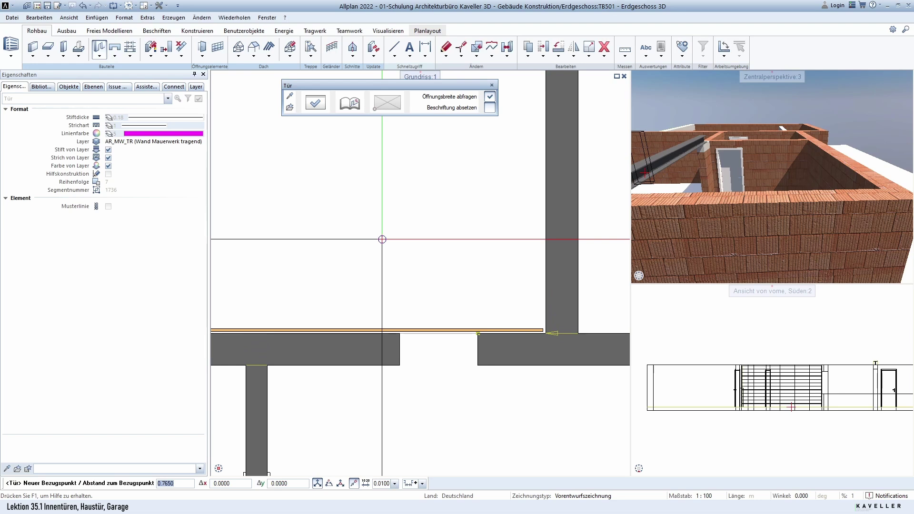
pyautogui.write('0.')
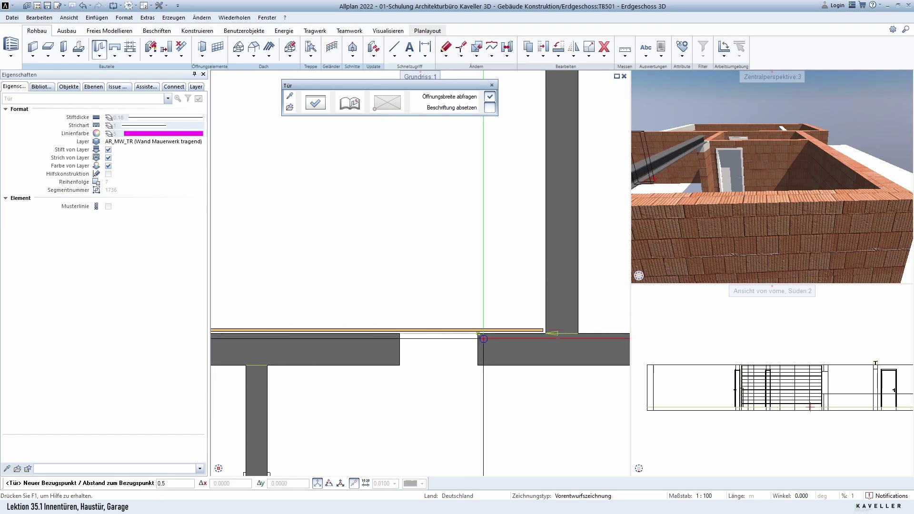
pyautogui.click(500, 280)
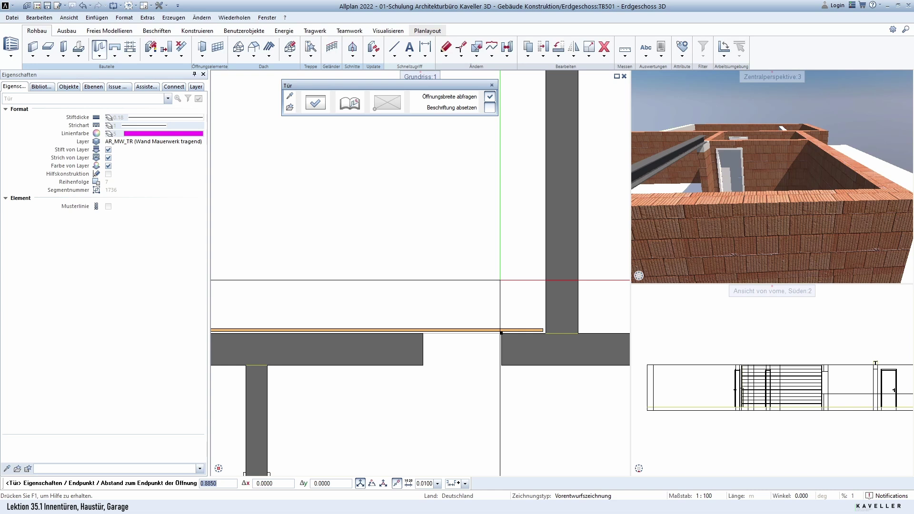
pyautogui.write('2.01')
pyautogui.press('Return')
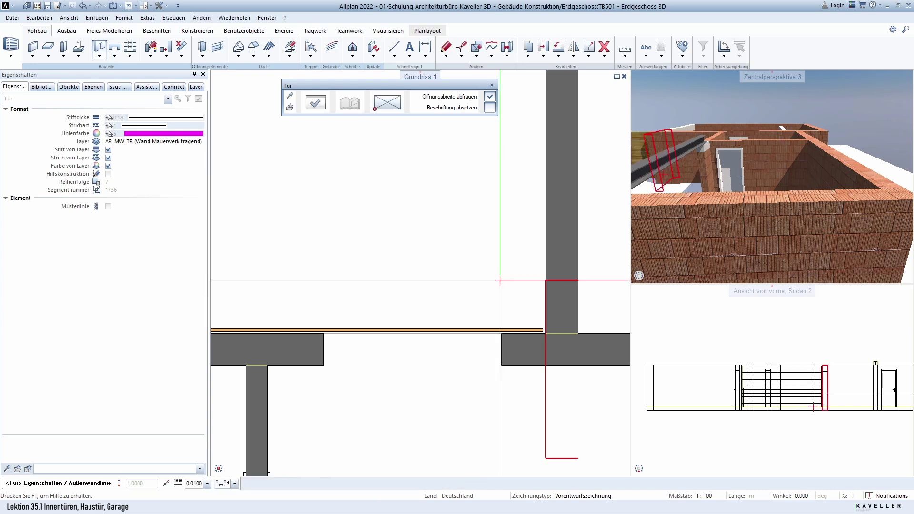
pyautogui.press('Escape')
pyautogui.moveTo(756, 235)
pyautogui.mouseDown()
pyautogui.moveTo(781, 204)
pyautogui.moveTo(768, 159)
pyautogui.moveTo(775, 212)
pyautogui.mouseUp()
pyautogui.scroll(5, 767, 159)
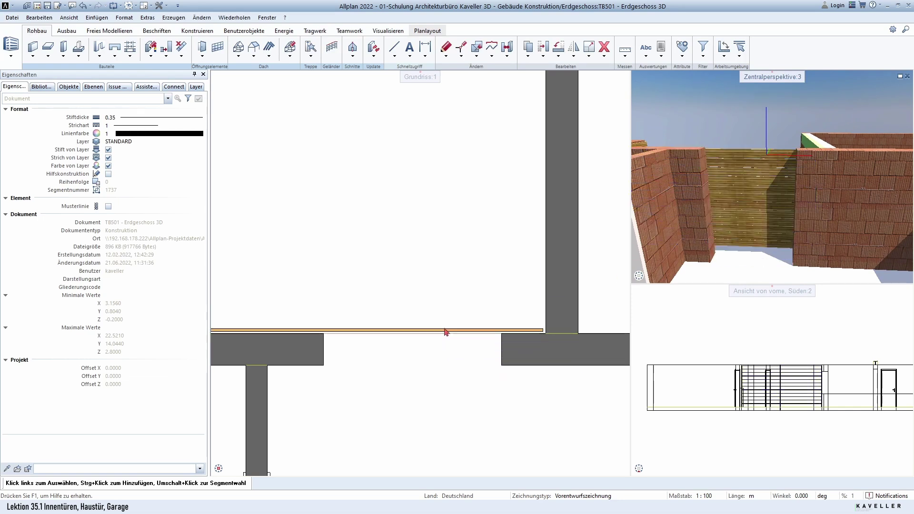
# Cut a 2.01-wide door opening into the thin wooden wall, starting at 0 from its end.
pyautogui.doubleClick(428, 360)
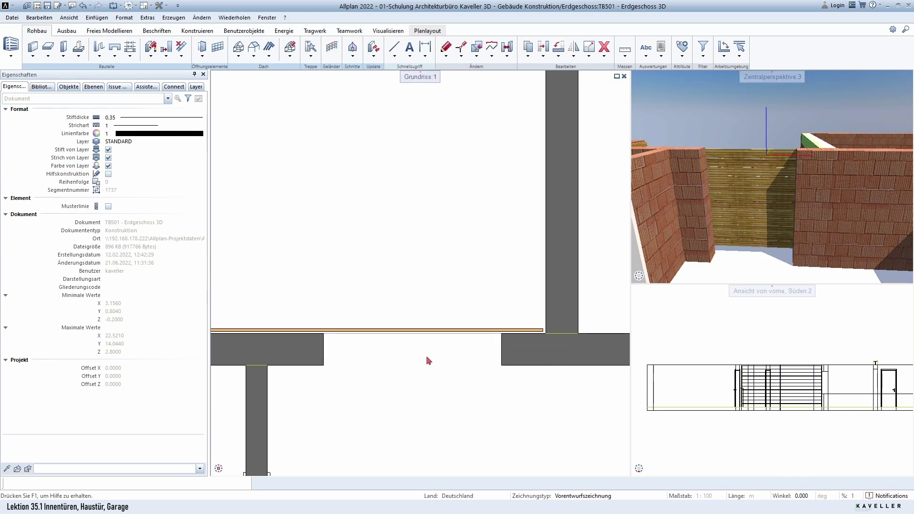
pyautogui.scroll(2, 431, 329)
pyautogui.scroll(-1, 495, 304)
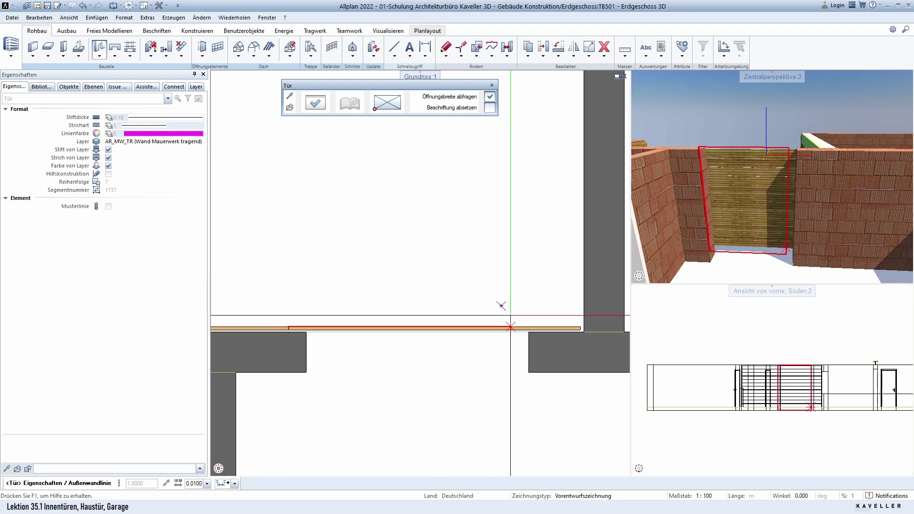
pyautogui.click(499, 306)
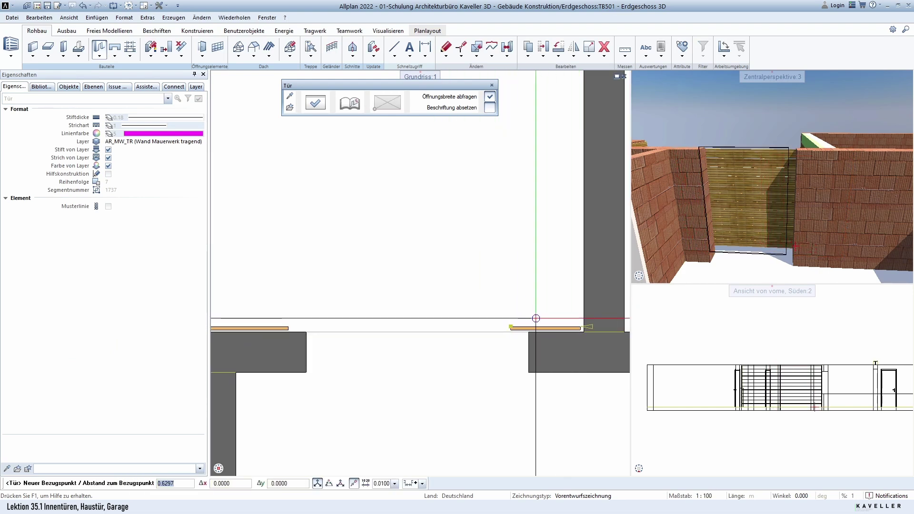
pyautogui.scroll(2, 573, 314)
pyautogui.scroll(-2, 569, 326)
pyautogui.scroll(2, 578, 336)
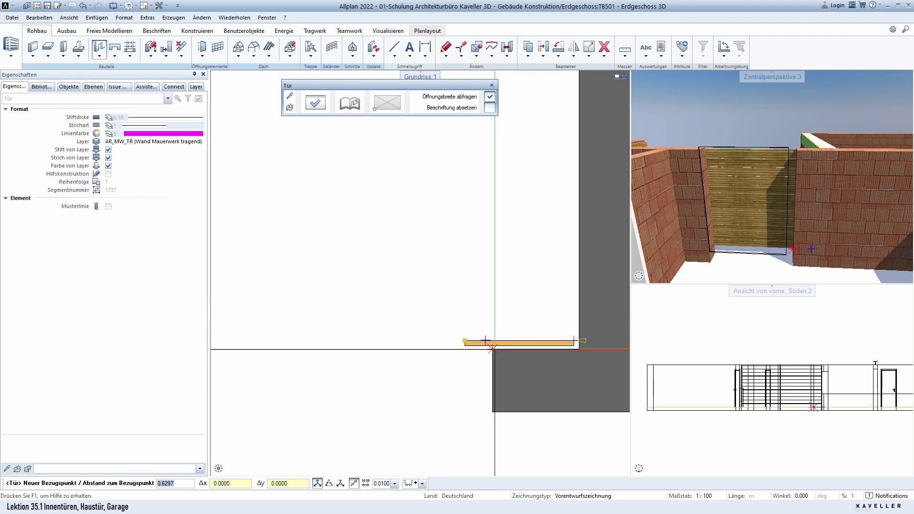
pyautogui.scroll(-1, 483, 341)
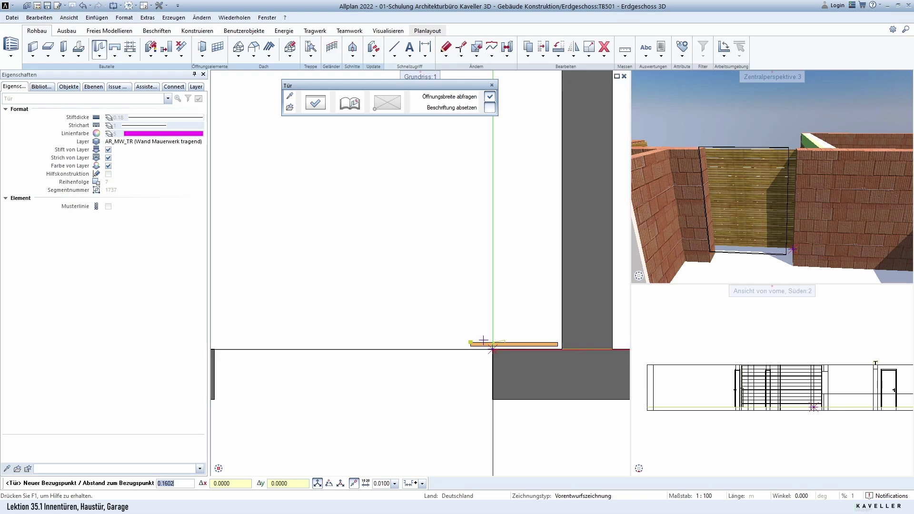
pyautogui.scroll(-1, 546, 341)
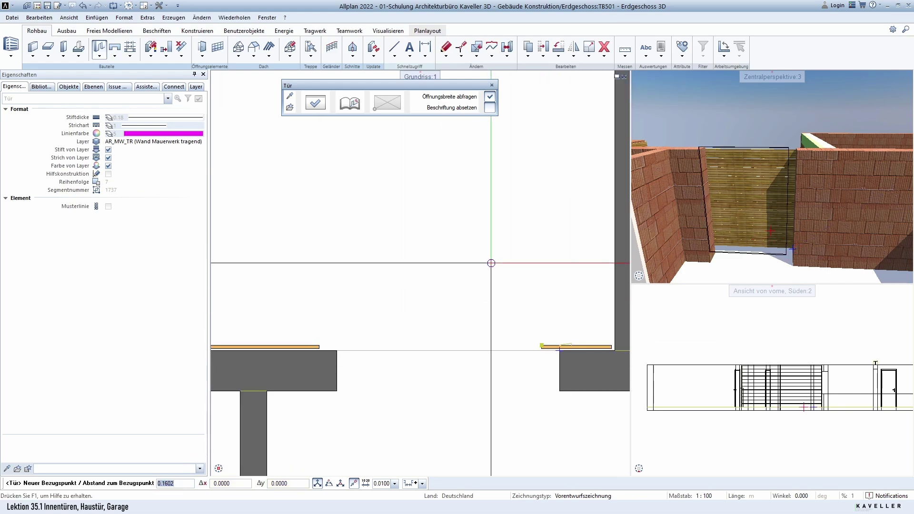
pyautogui.write('0')
pyautogui.press('Return')
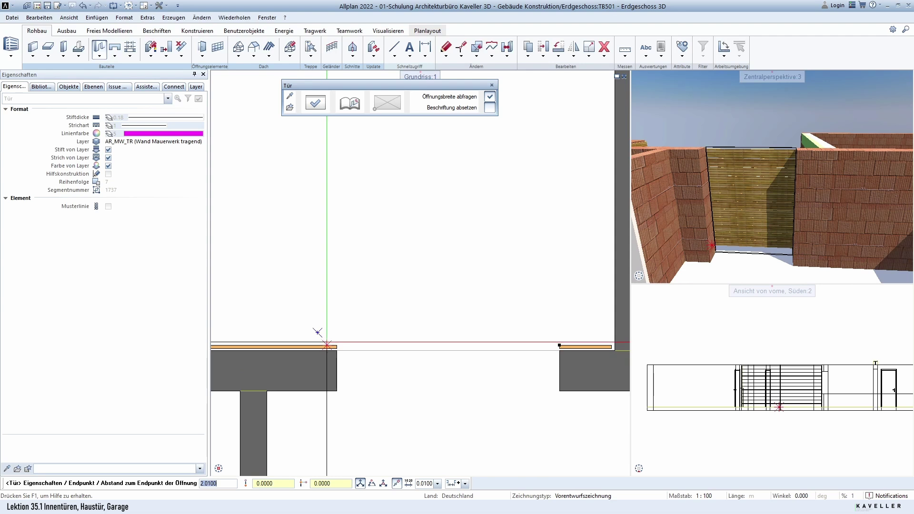
pyautogui.press('Escape')
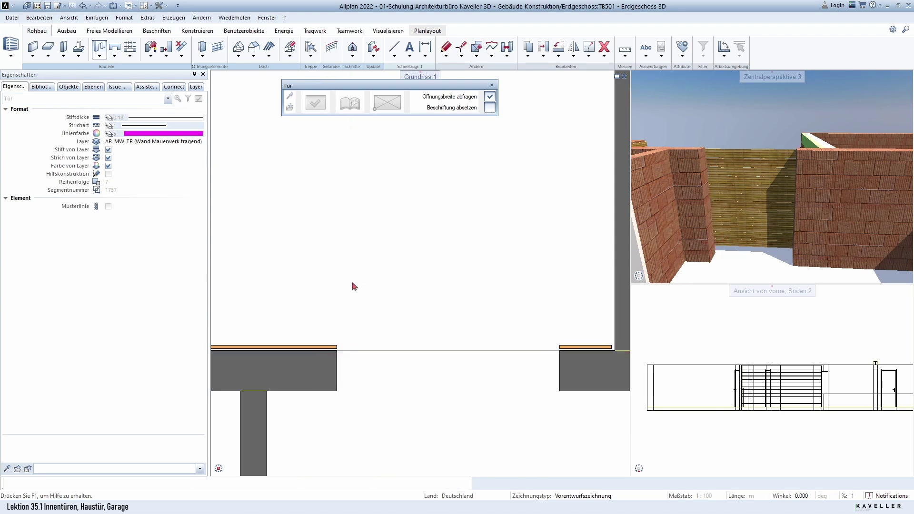
pyautogui.press('Escape')
# Delete the opening in the wooden wall, then select the wall's right end to inspect it.
pyautogui.moveTo(785, 252)
pyautogui.mouseDown(button='middle')
pyautogui.moveTo(793, 186)
pyautogui.moveTo(800, 212)
pyautogui.moveTo(800, 194)
pyautogui.mouseUp(button='middle')
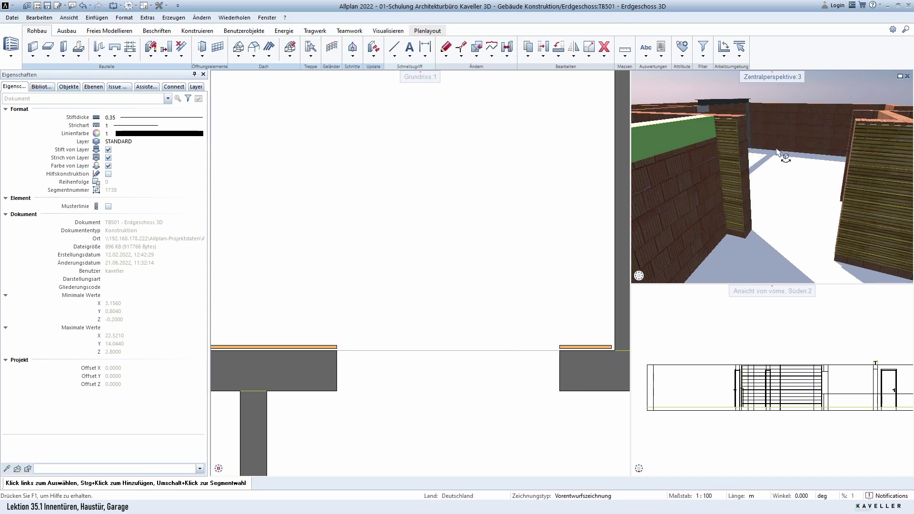
pyautogui.moveTo(784, 156); pyautogui.dragTo(776, 163)
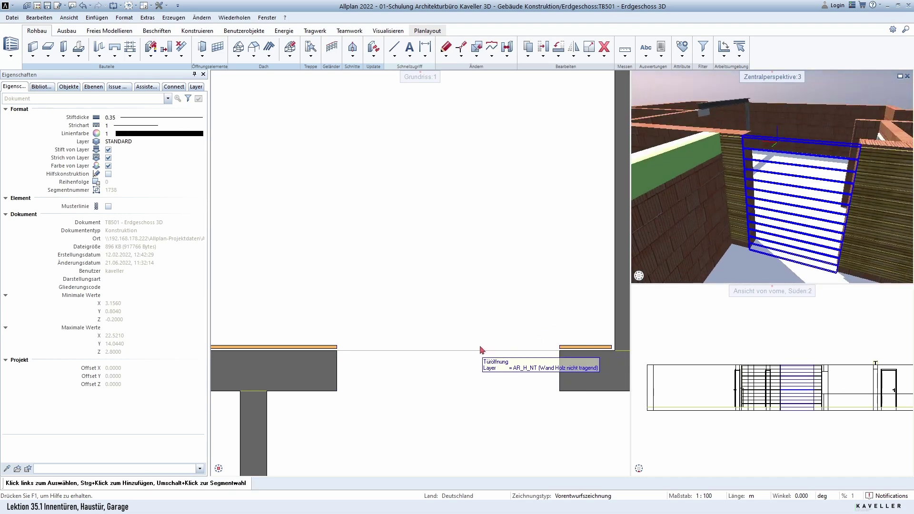
pyautogui.click(482, 349)
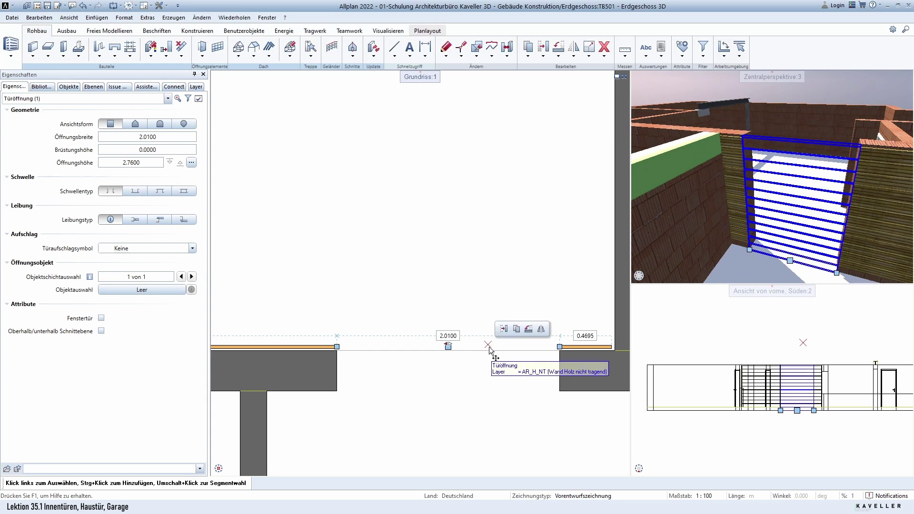
pyautogui.press('Delete')
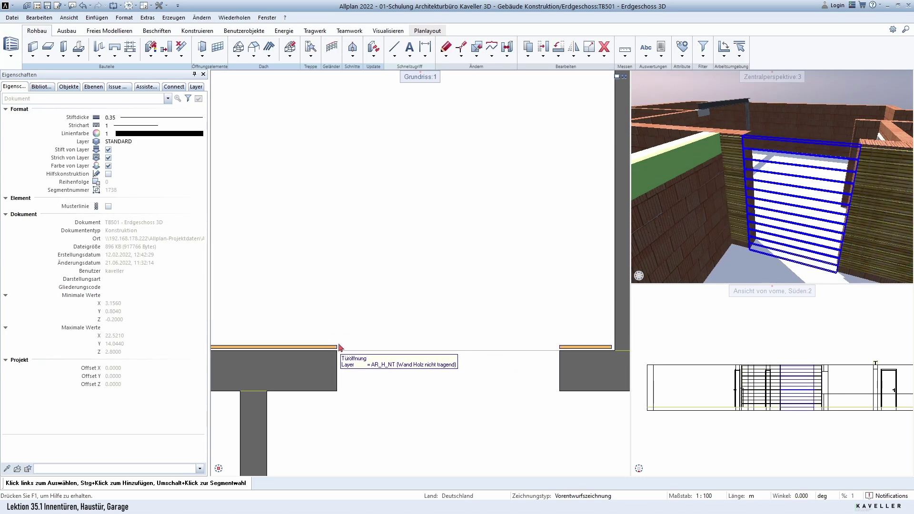
pyautogui.moveTo(334, 333); pyautogui.dragTo(347, 405)
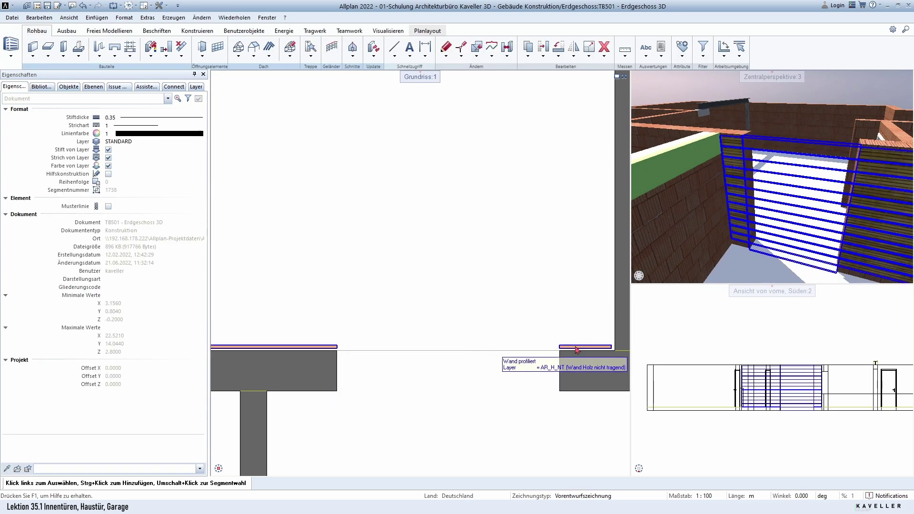
pyautogui.moveTo(548, 336)
pyautogui.mouseDown()
pyautogui.moveTo(622, 364)
pyautogui.moveTo(538, 298)
pyautogui.mouseUp()
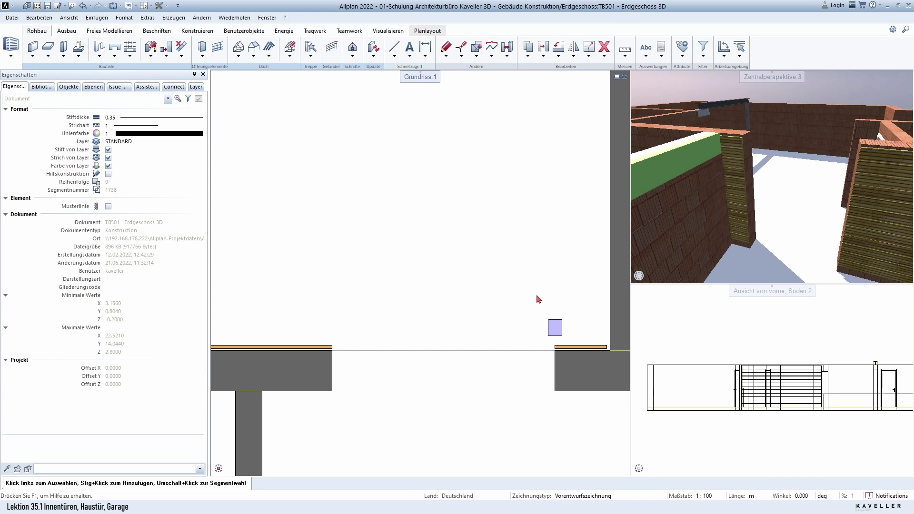
pyautogui.scroll(-1, 422, 353)
# Start a new door opening with the parameters of an existing AR_MW_TR opening.
pyautogui.keyDown('shift'); pyautogui.moveTo(705, 214); pyautogui.dragTo(771, 226, button='middle'); pyautogui.keyUp('shift')
pyautogui.scroll(-1, 400, 371)
pyautogui.scroll(-1, 449, 323)
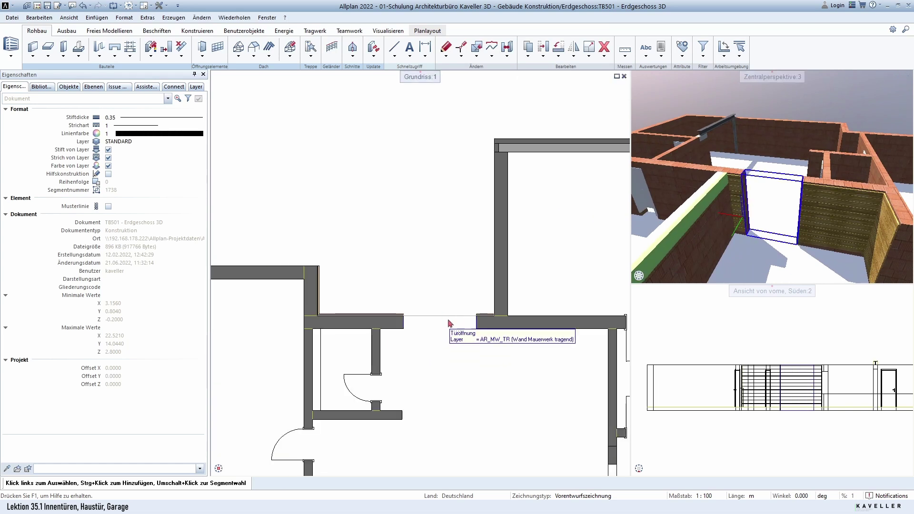
pyautogui.moveTo(448, 322); pyautogui.dragTo(401, 315, button='middle')
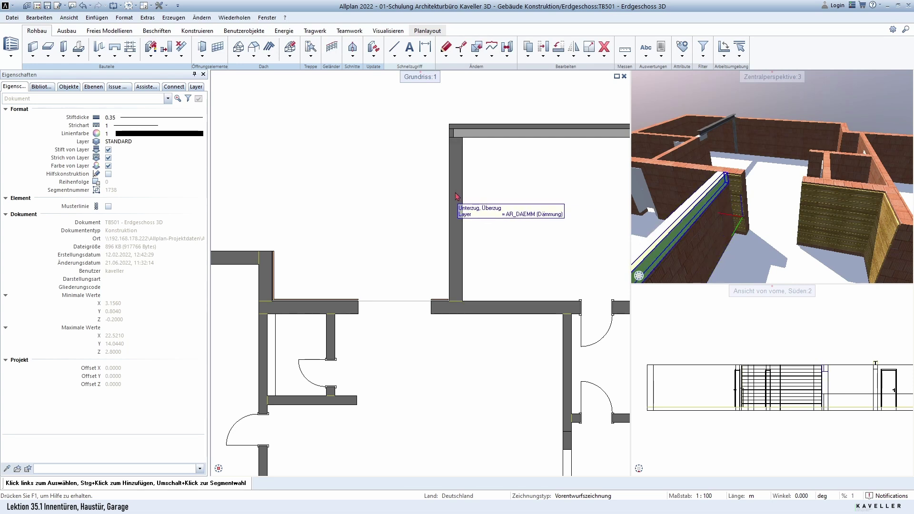
pyautogui.scroll(1, 400, 310)
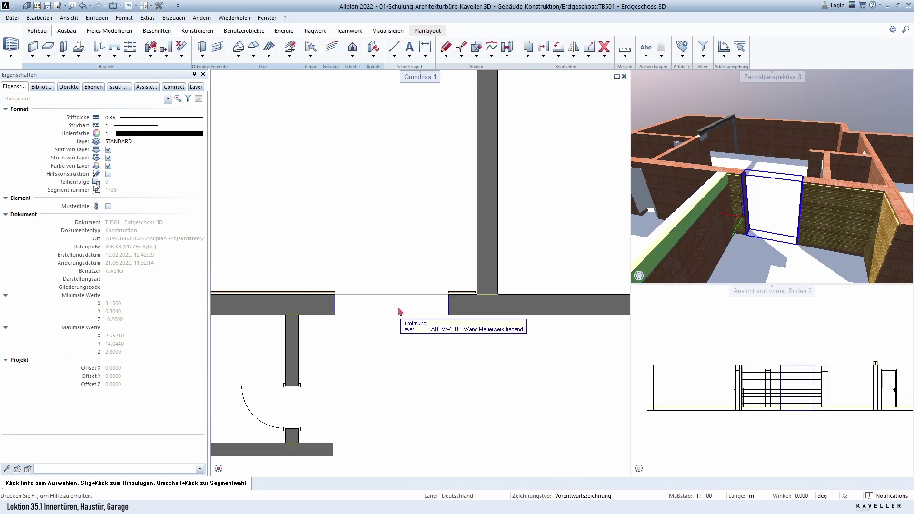
pyautogui.rightClick(401, 310)
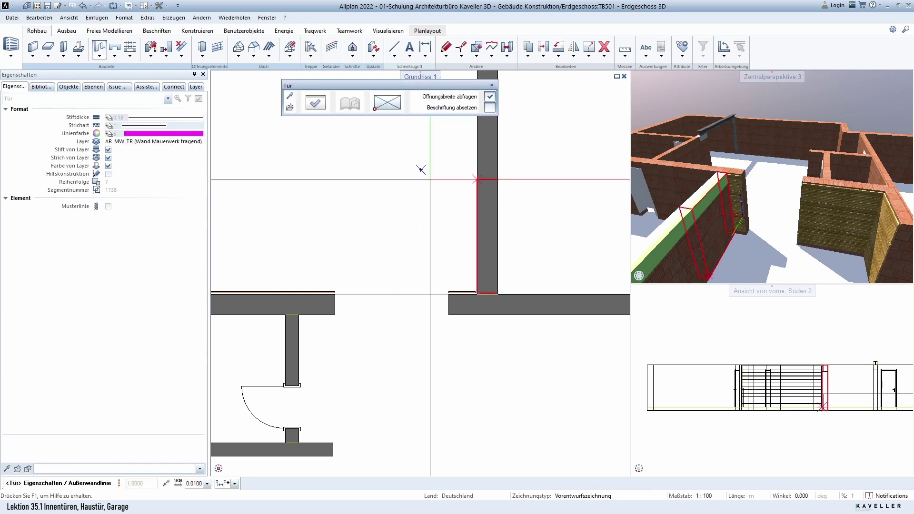
pyautogui.moveTo(401, 309); pyautogui.dragTo(399, 367, button='middle')
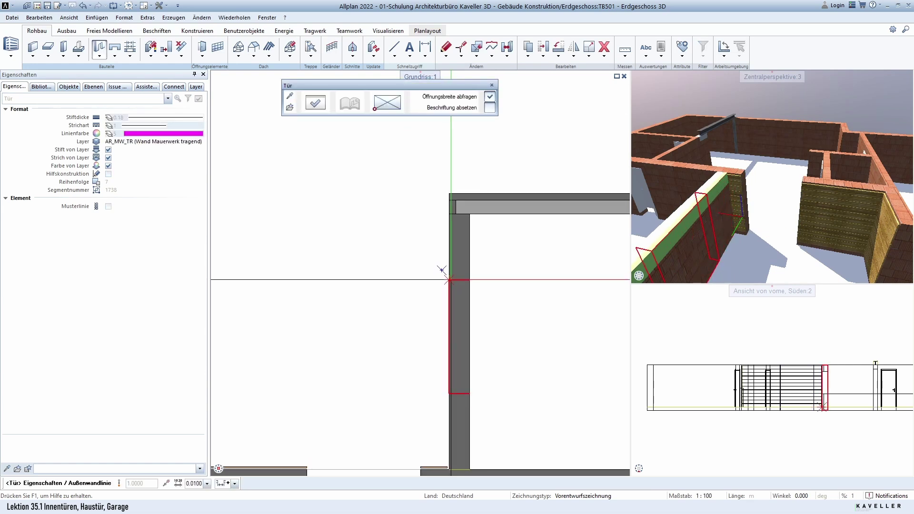
pyautogui.moveTo(676, 233)
pyautogui.mouseDown()
pyautogui.moveTo(795, 295)
pyautogui.moveTo(725, 204)
pyautogui.mouseUp()
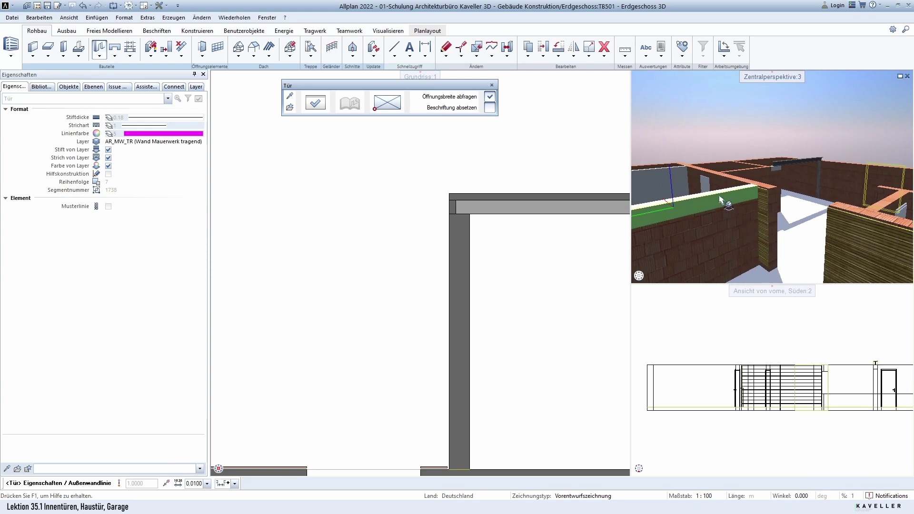
# Set the opening's top edge 0.4 below storey top, giving a 2.3600 opening height.
pyautogui.click(314, 106)
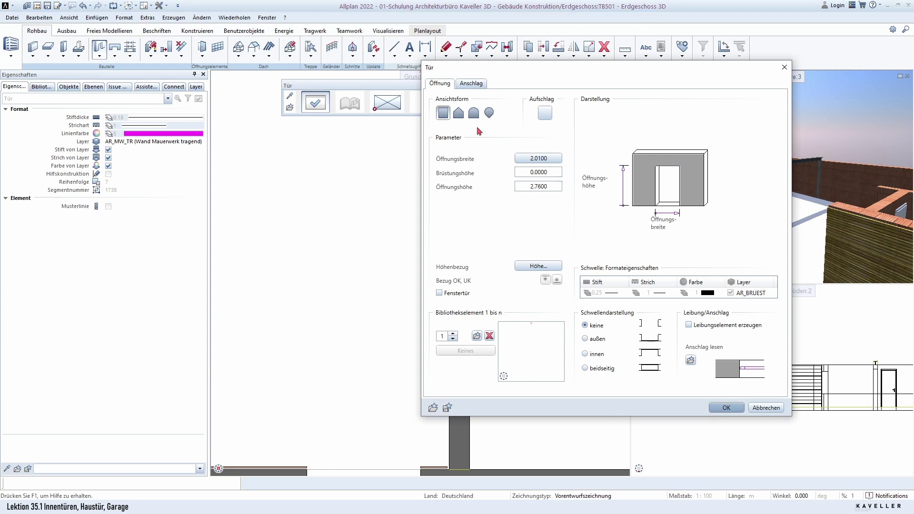
pyautogui.click(545, 270)
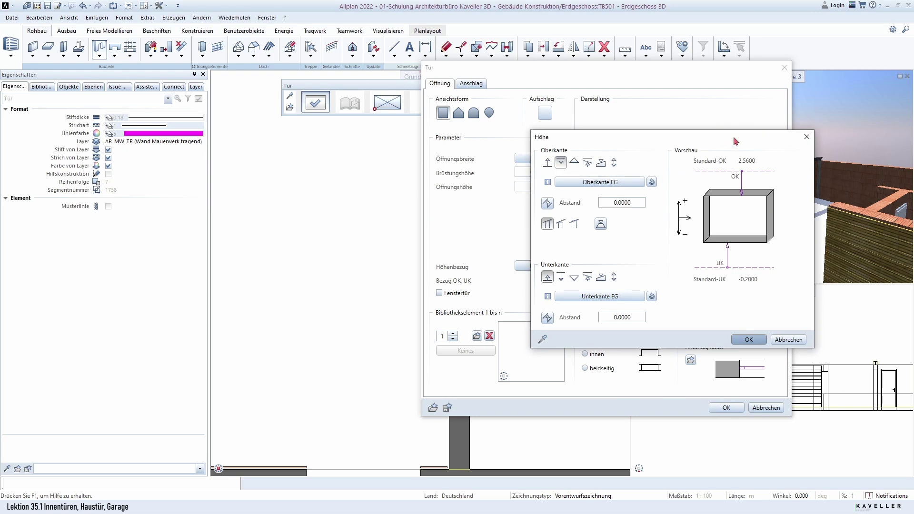
pyautogui.click(630, 203)
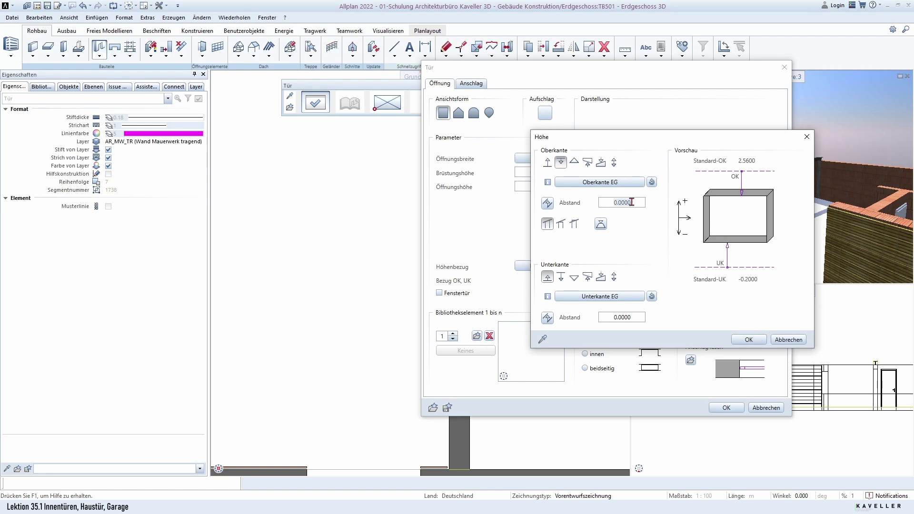
pyautogui.press('BackSpace')
pyautogui.write('0,4')
pyautogui.press('Return')
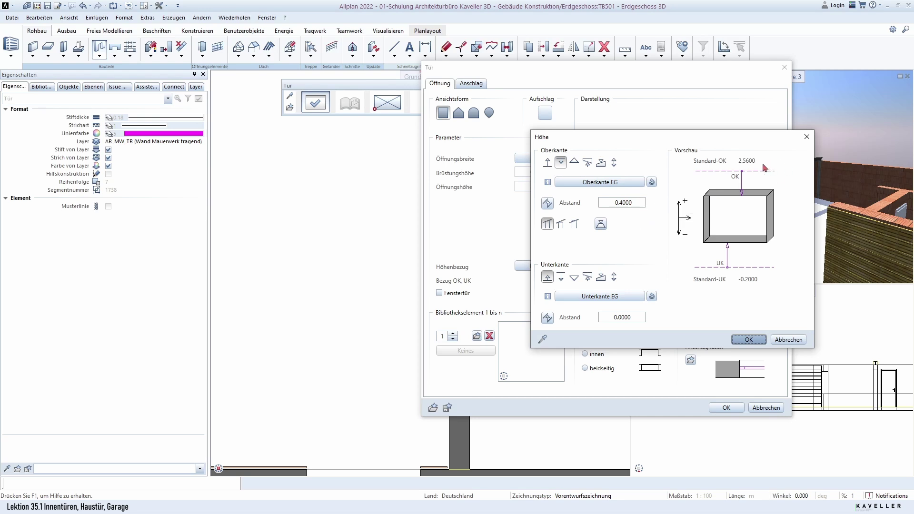
pyautogui.click(749, 339)
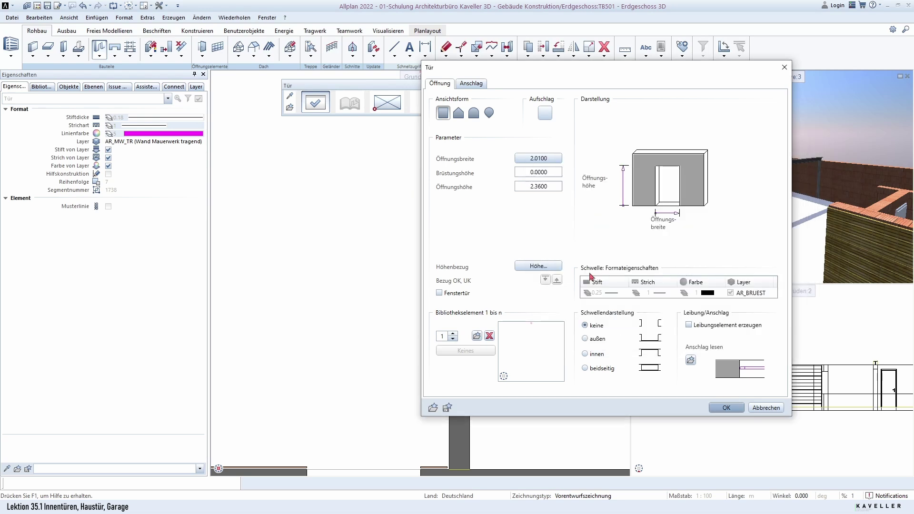
pyautogui.click(727, 408)
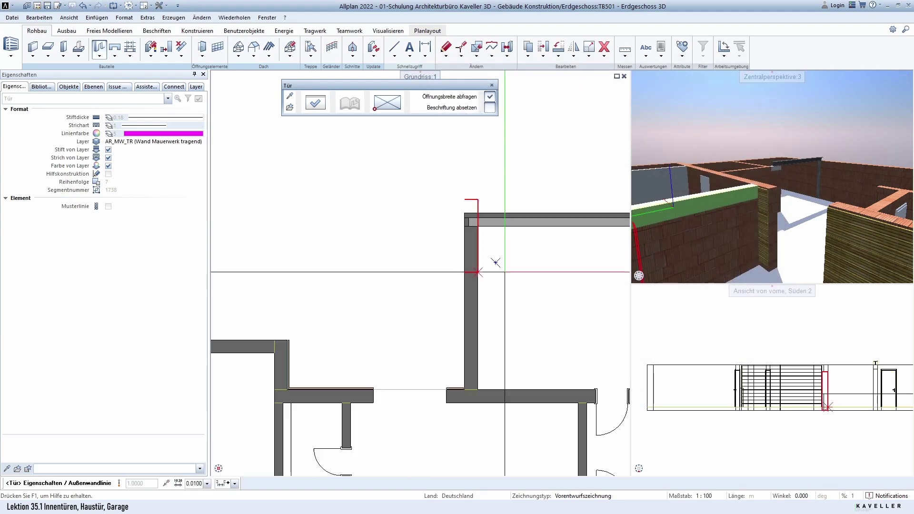
# Place a 4.01-wide opening in the left wall, anchored bottom-left, 0.125 from the corner.
pyautogui.scroll(2, 454, 271)
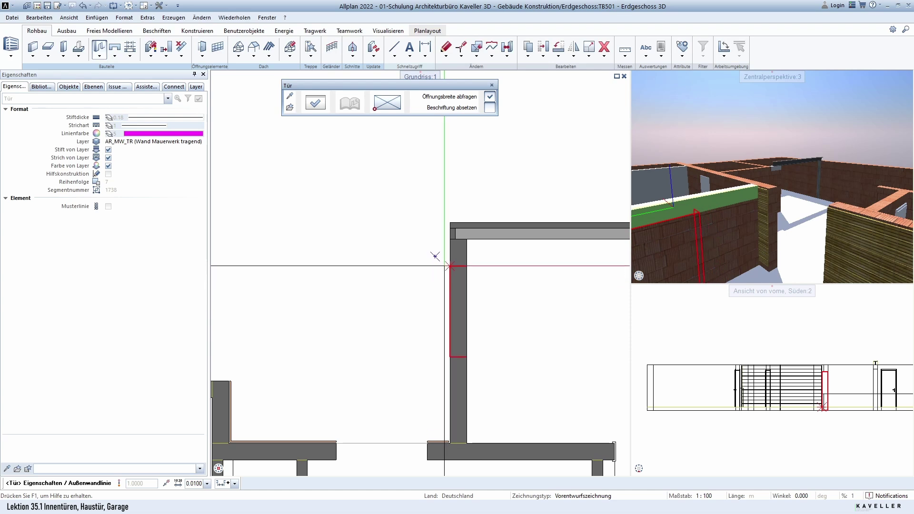
pyautogui.click(374, 111)
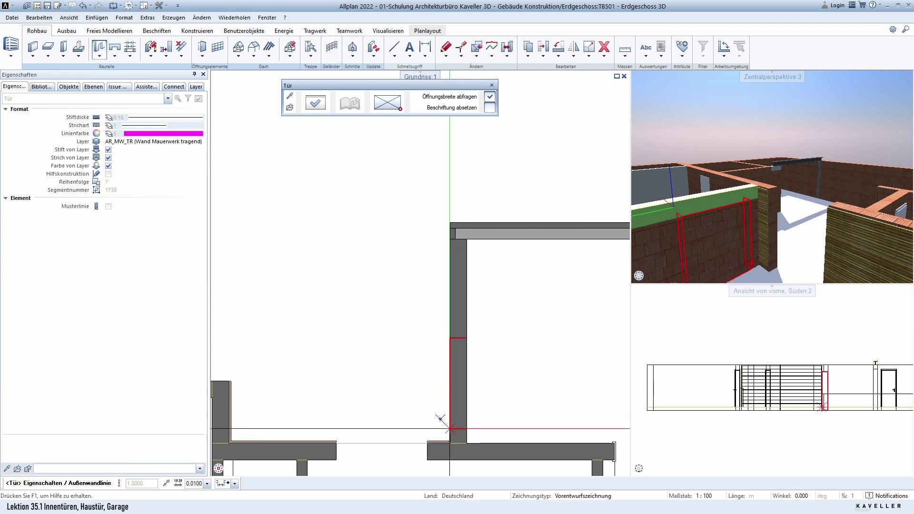
pyautogui.click(374, 111)
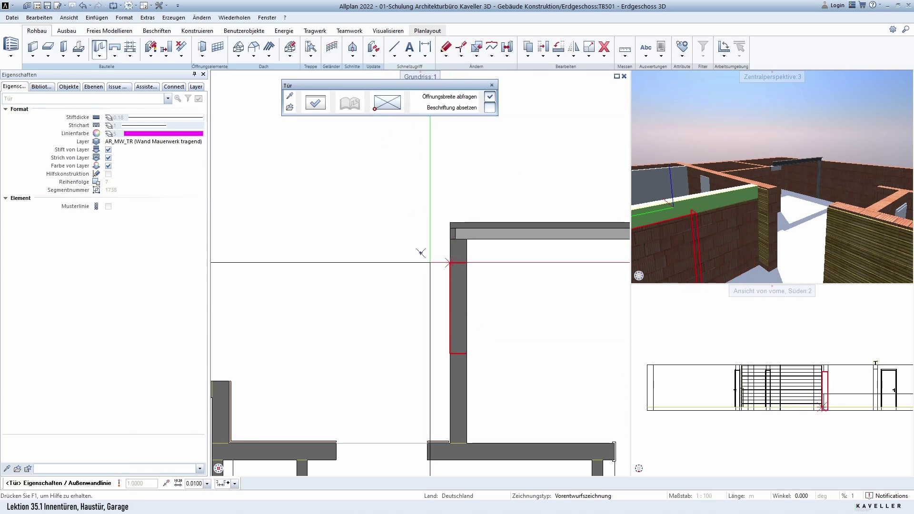
pyautogui.click(447, 279)
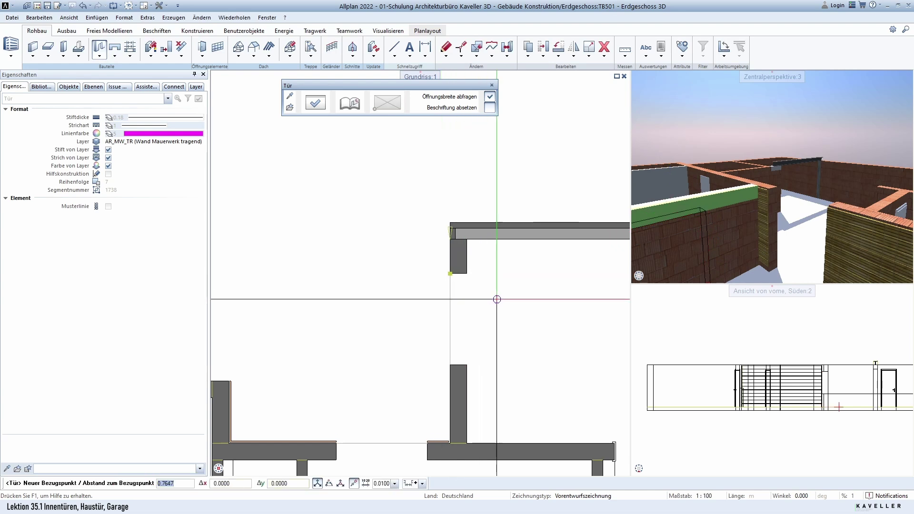
pyautogui.write('0.125')
pyautogui.press('Return')
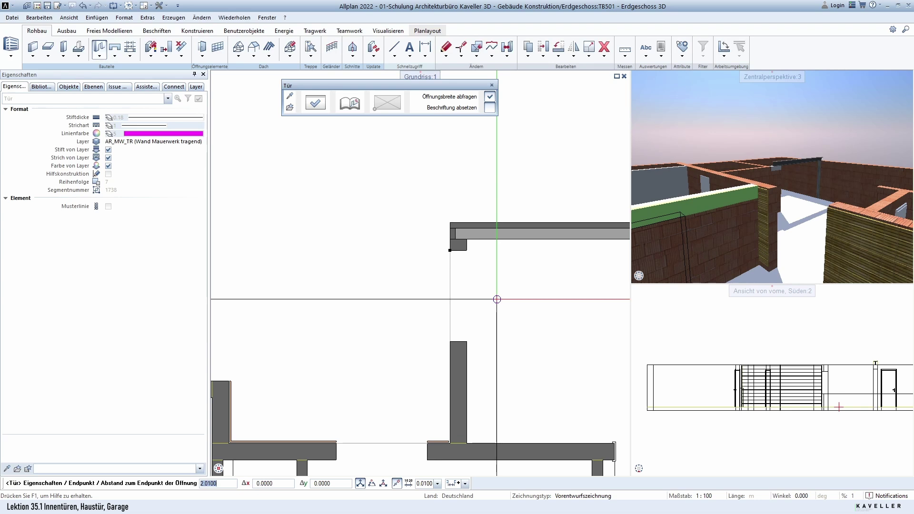
pyautogui.write('4.01')
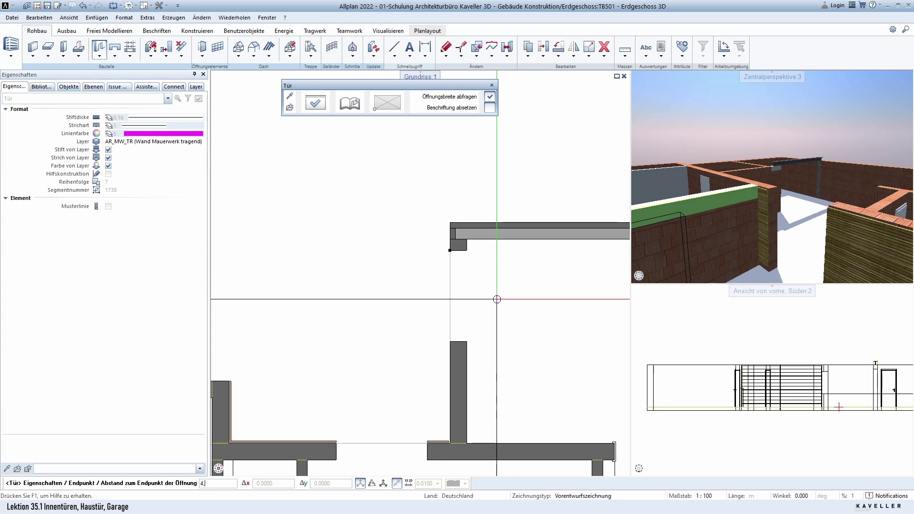
pyautogui.press('Return')
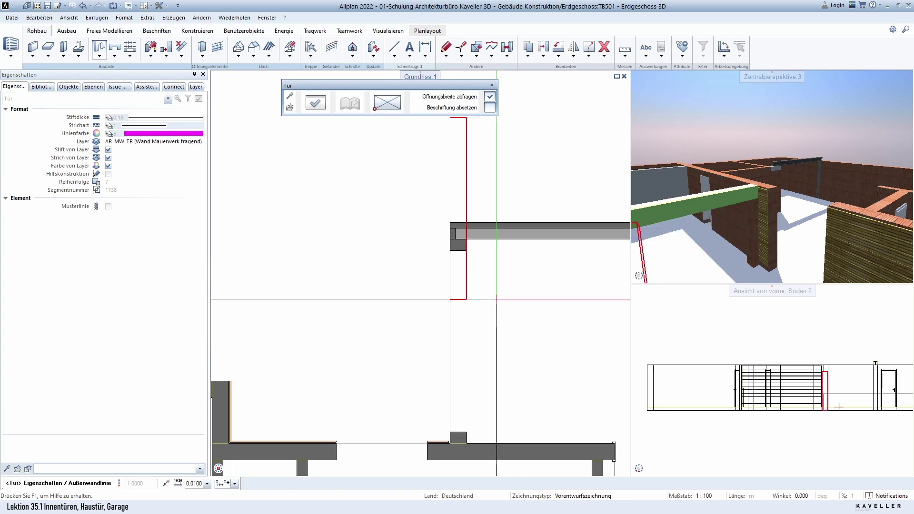
pyautogui.press('Escape')
pyautogui.moveTo(695, 238)
pyautogui.mouseDown()
pyautogui.moveTo(650, 283)
pyautogui.moveTo(473, 249)
pyautogui.moveTo(446, 271)
pyautogui.moveTo(553, 265)
pyautogui.moveTo(745, 285)
pyautogui.moveTo(699, 245)
pyautogui.moveTo(727, 276)
pyautogui.moveTo(772, 213)
pyautogui.moveTo(442, 280)
pyautogui.mouseUp()
pyautogui.moveTo(443, 279); pyautogui.dragTo(432, 208, button='middle')
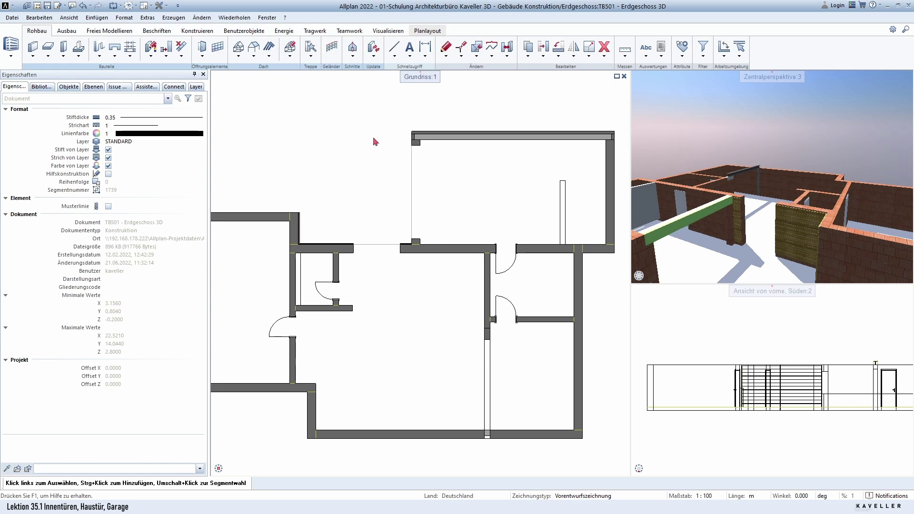
# Start the Tür, Tor-SmartPart tool and give its frame a Blockrahmen profile.
pyautogui.click(203, 56)
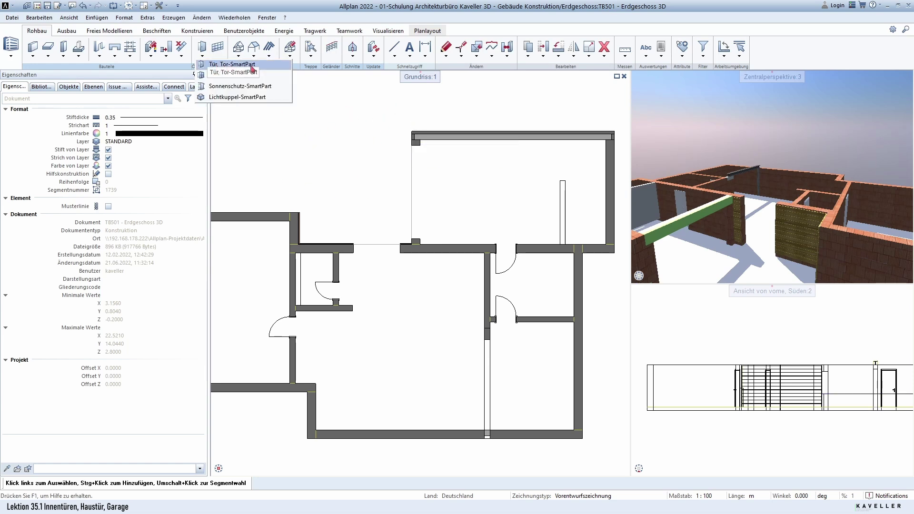
pyautogui.click(276, 65)
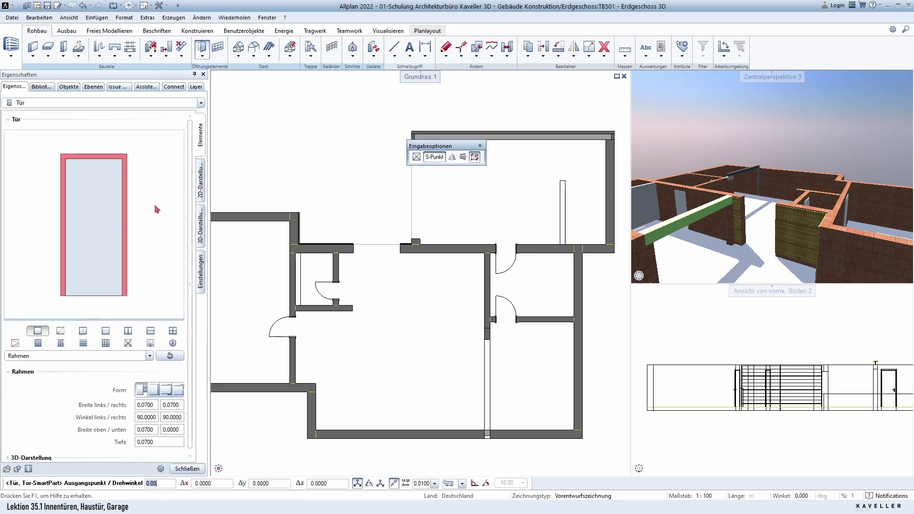
pyautogui.scroll(3, 371, 240)
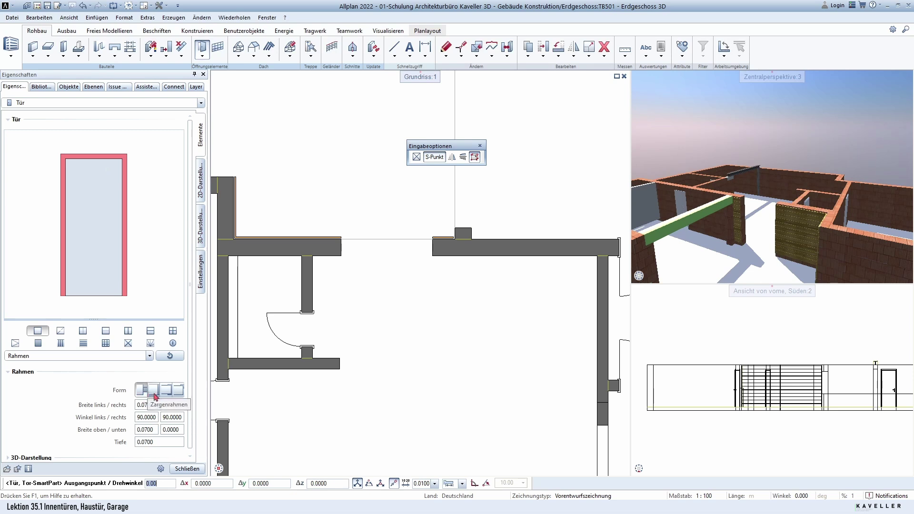
pyautogui.click(157, 397)
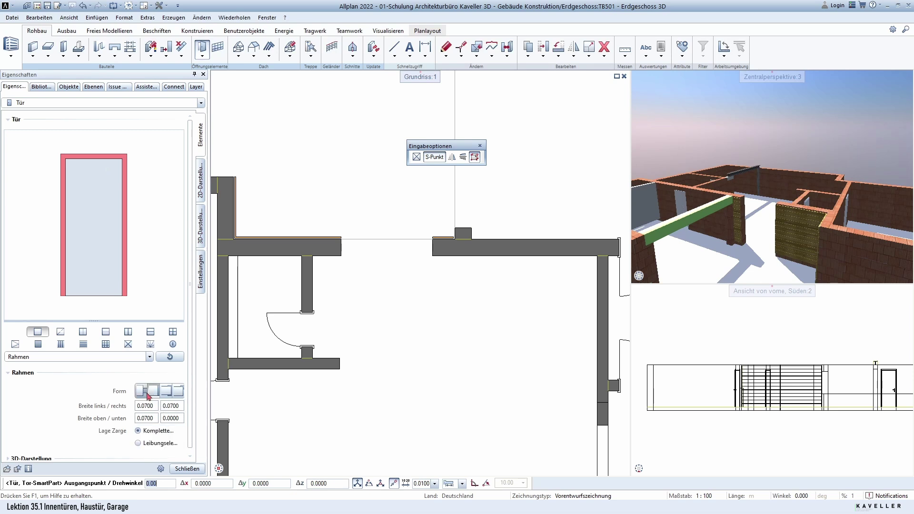
pyautogui.click(144, 394)
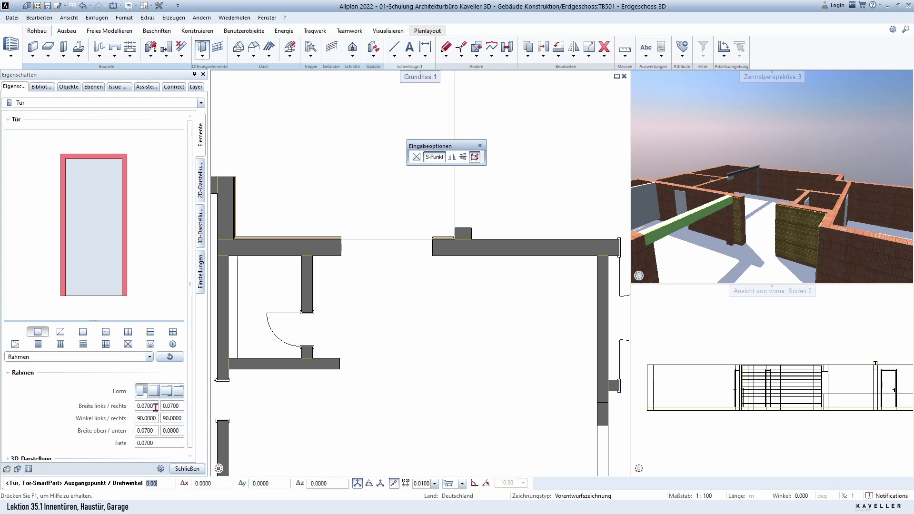
pyautogui.click(155, 407)
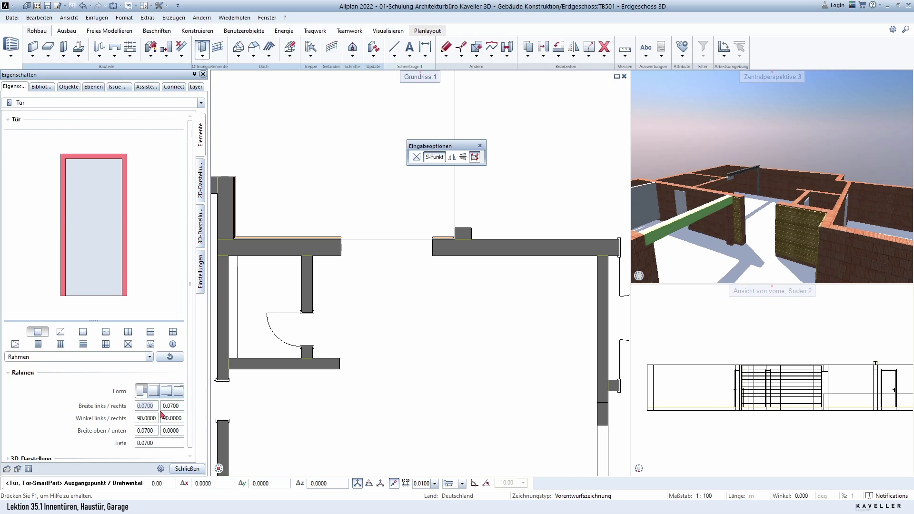
# Set the SmartPart frame widths to 0.1 left, right and top, and 0.2 at the bottom.
pyautogui.write('0.1')
pyautogui.press('Return')
pyautogui.click(181, 407)
pyautogui.write('0.1')
pyautogui.press('Return')
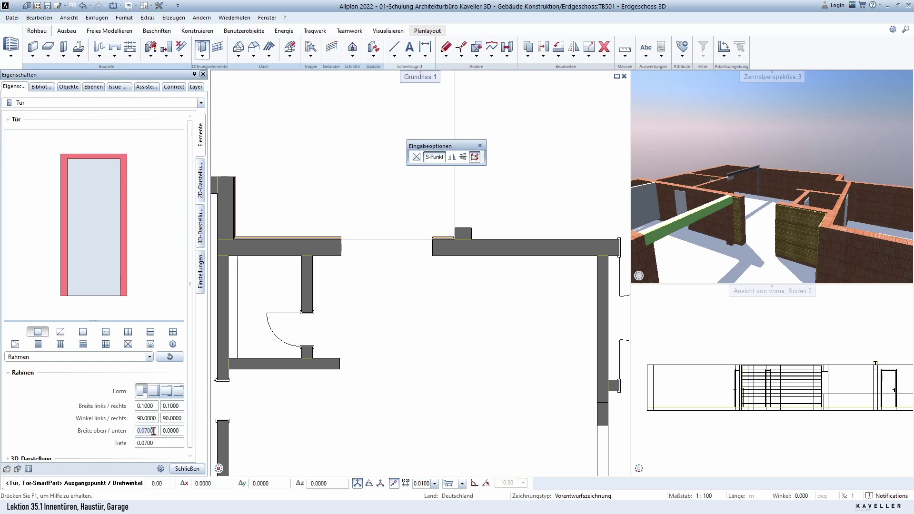
pyautogui.write('0.1')
pyautogui.press('Return')
pyautogui.click(176, 432)
pyautogui.write(',2')
pyautogui.press('Return')
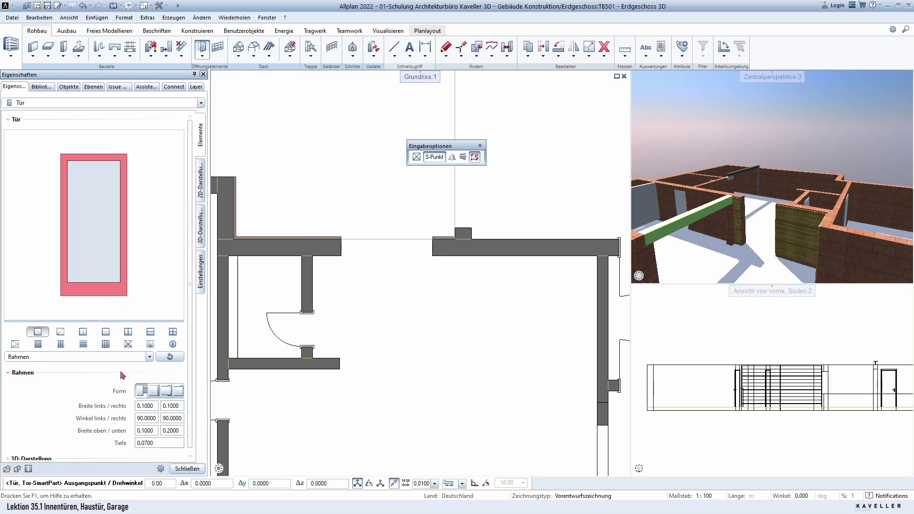
pyautogui.scroll(-1, 85, 401)
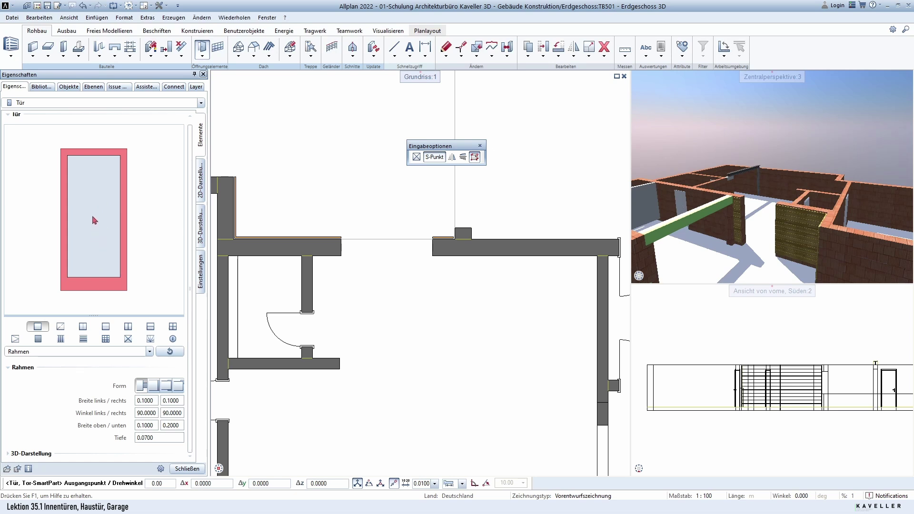
pyautogui.click(95, 242)
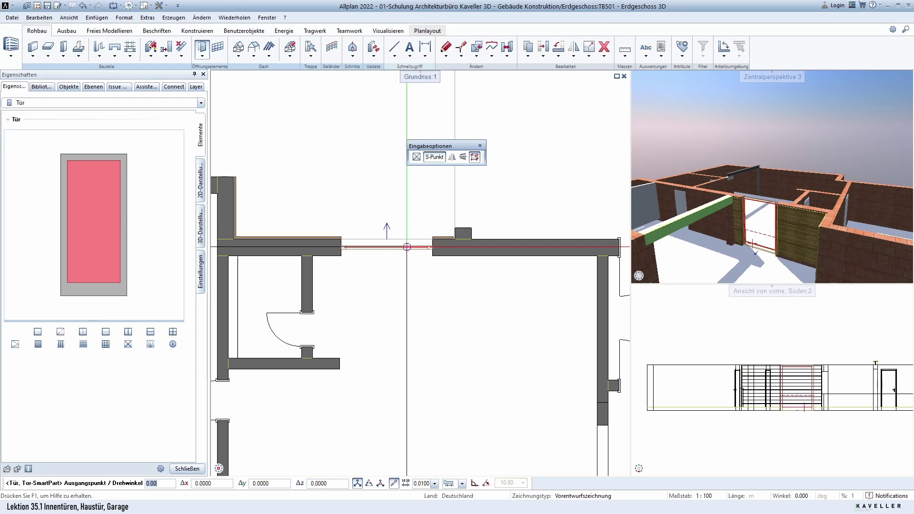
# Place the door SmartPart in the wall opening and add a Pfosten post dividing it.
pyautogui.scroll(2, 405, 227)
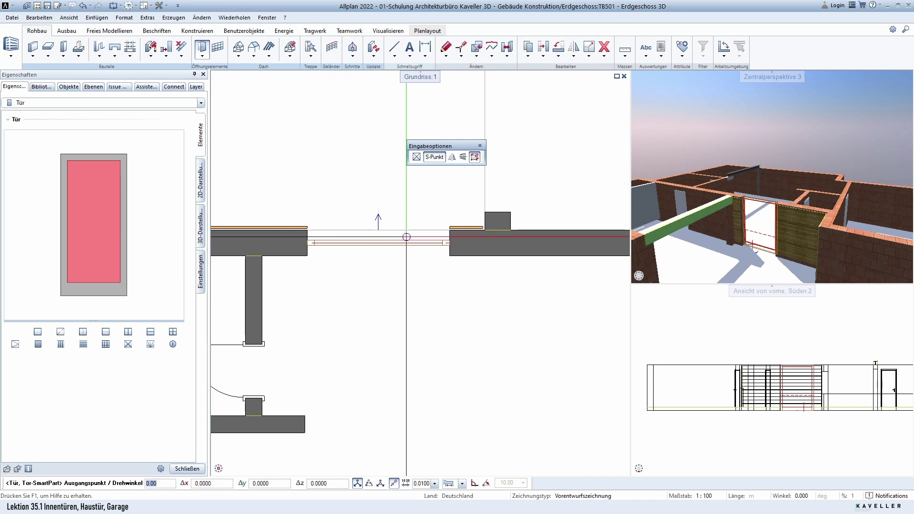
pyautogui.click(406, 237)
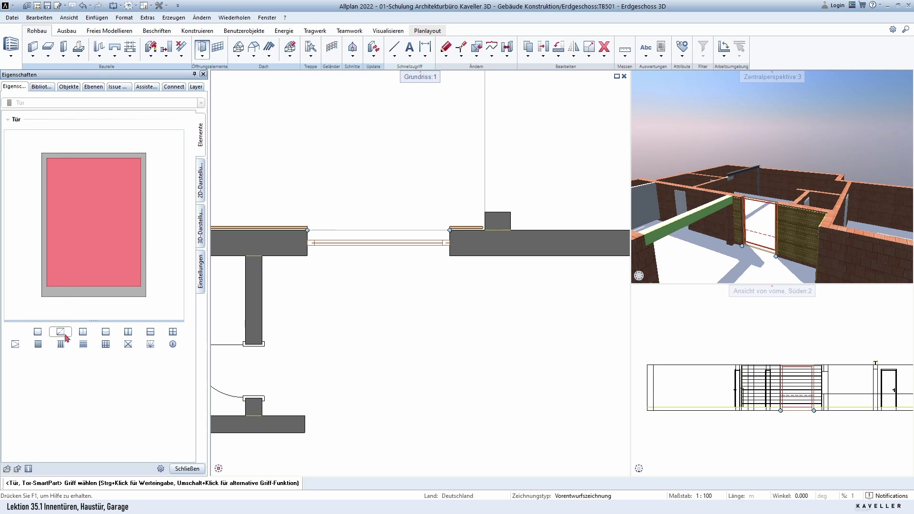
pyautogui.click(128, 332)
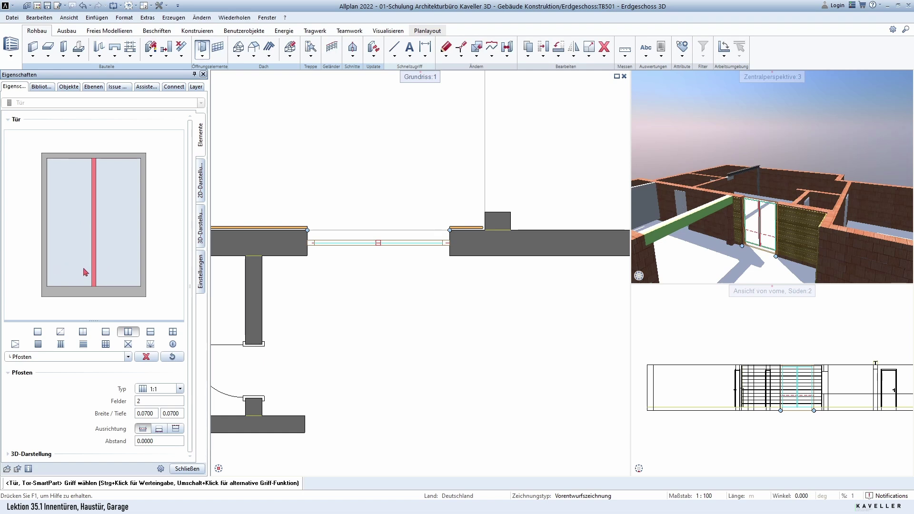
# Make the post a 'feste Breite rechts' type with 1.135 right width, 0.6050 left.
pyautogui.click(174, 391)
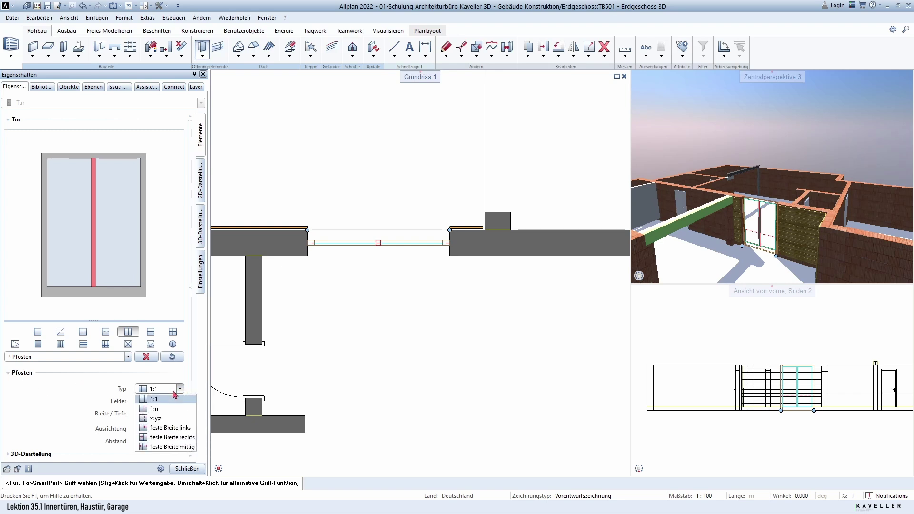
pyautogui.click(185, 430)
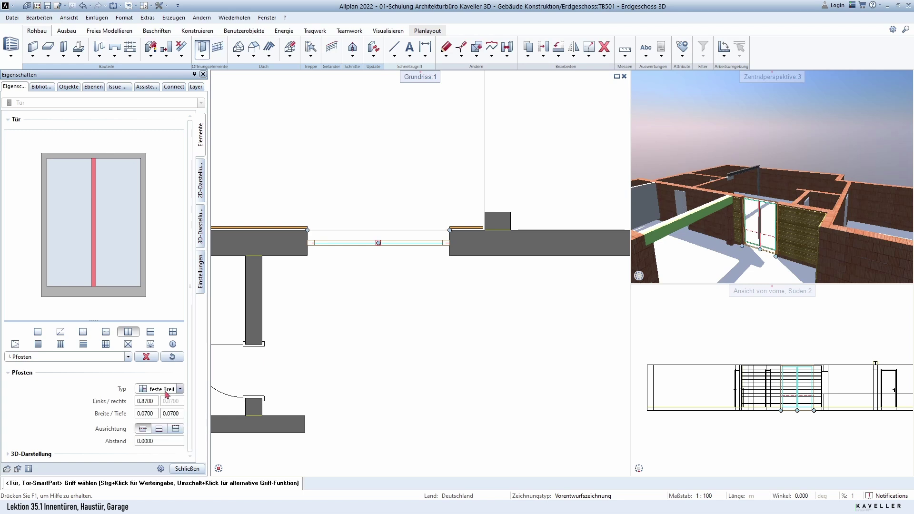
pyautogui.click(180, 389)
pyautogui.click(185, 428)
pyautogui.click(146, 401)
pyautogui.write('1')
pyautogui.press('Return')
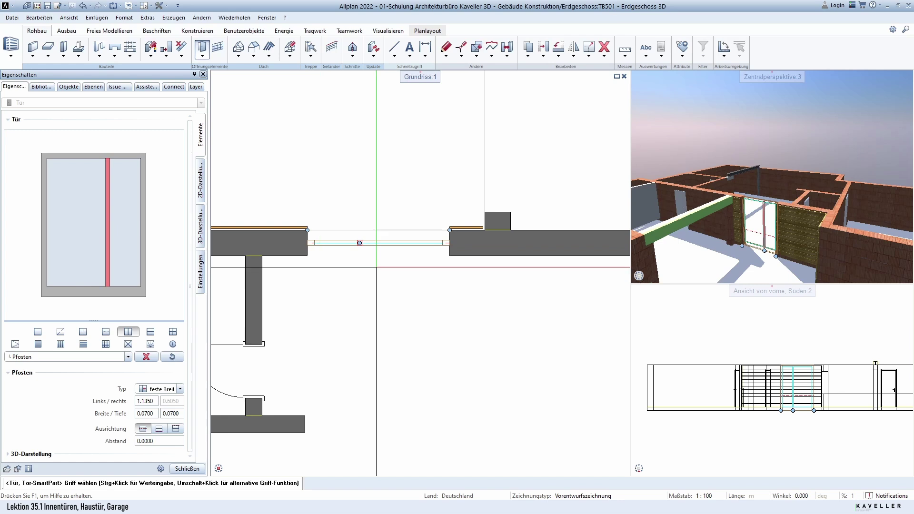
pyautogui.click(180, 389)
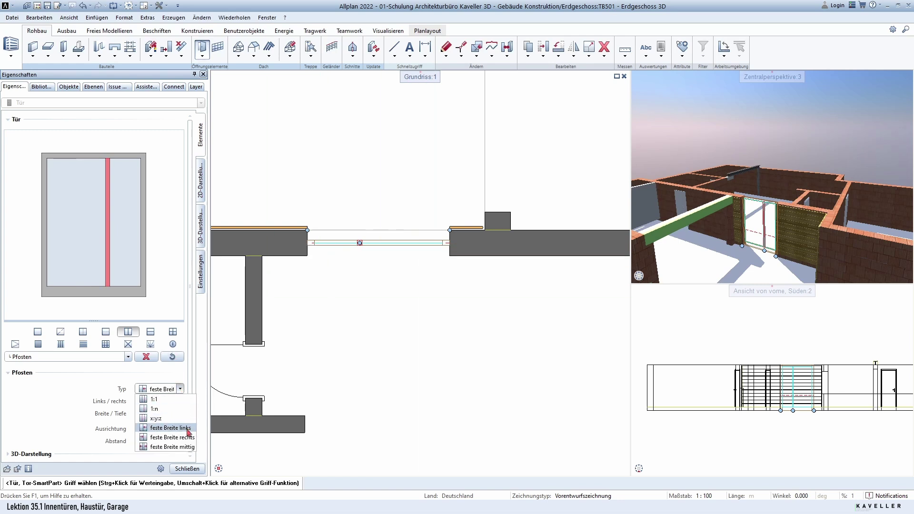
pyautogui.click(186, 439)
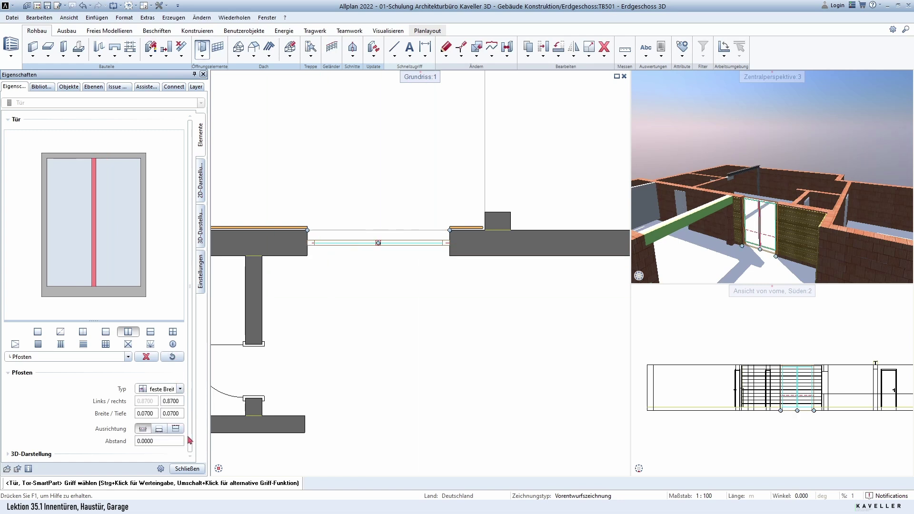
pyautogui.click(172, 401)
pyautogui.write('1.1350')
pyautogui.press('Return')
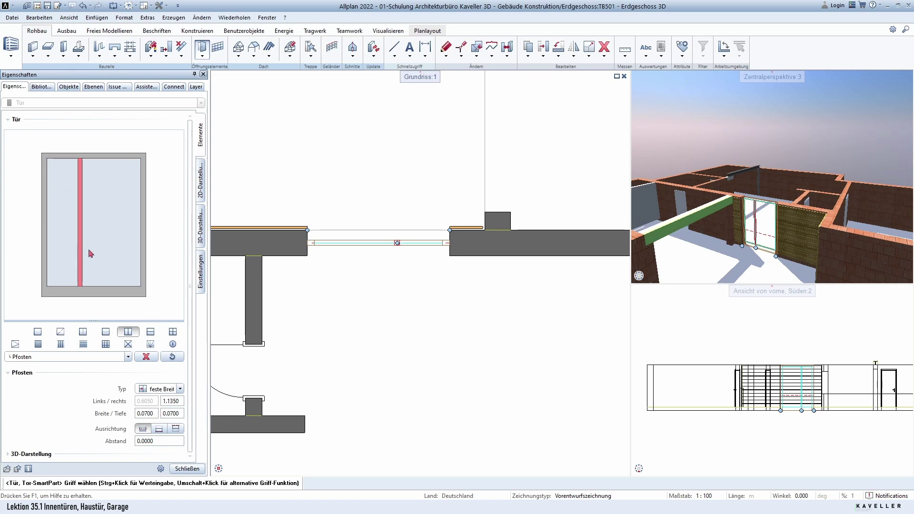
pyautogui.click(65, 209)
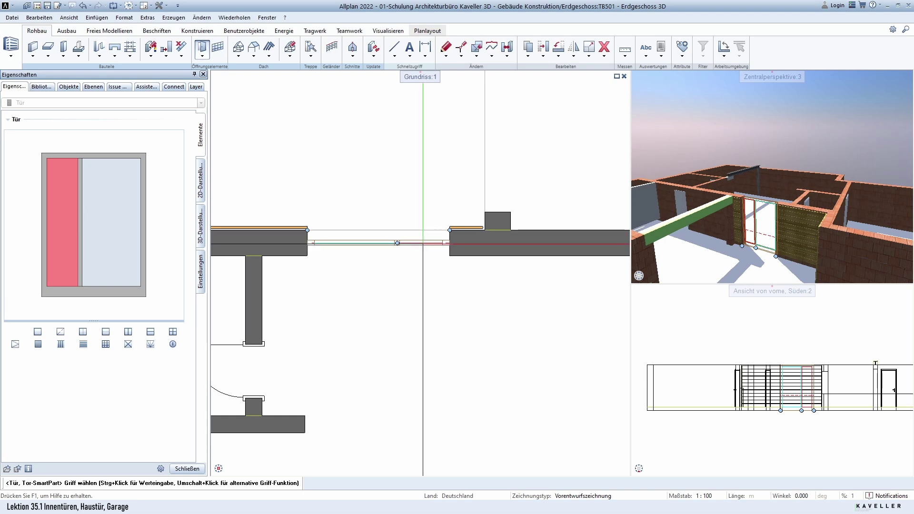
# Fill the narrow left door field with a Glas element.
pyautogui.scroll(1, 423, 243)
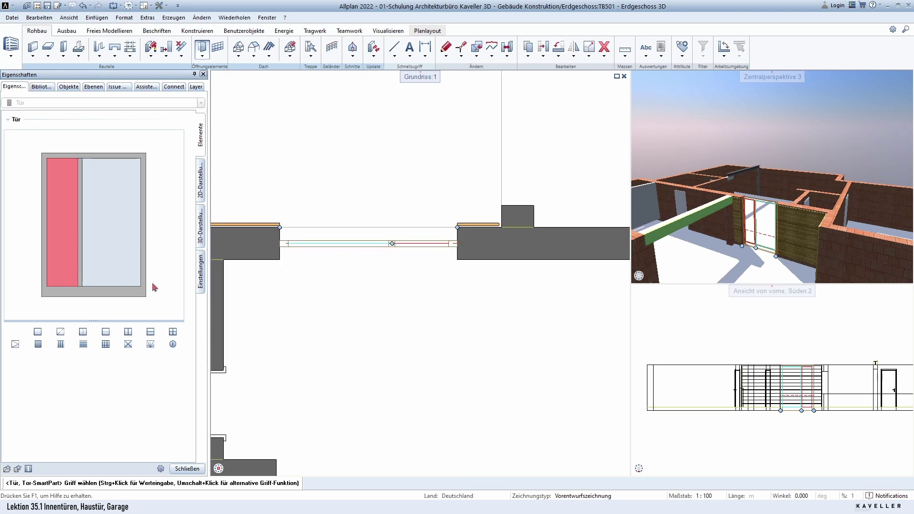
pyautogui.click(60, 332)
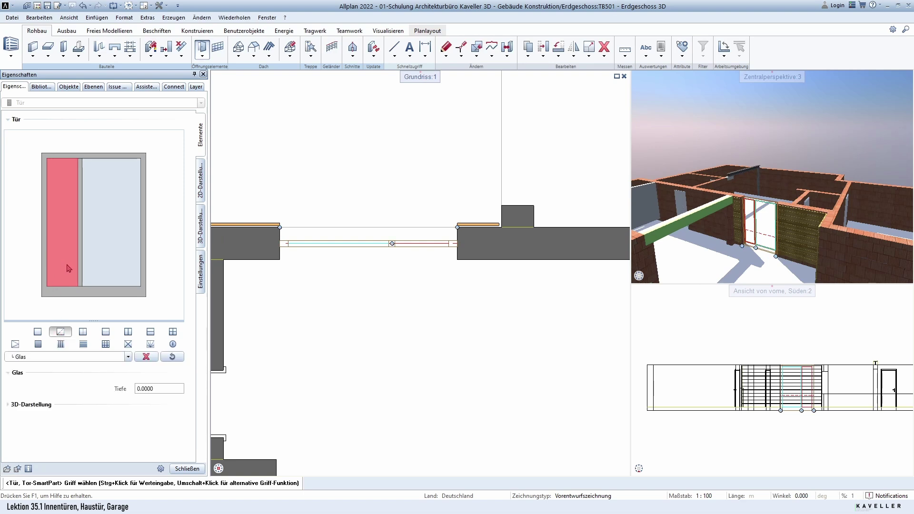
pyautogui.click(114, 235)
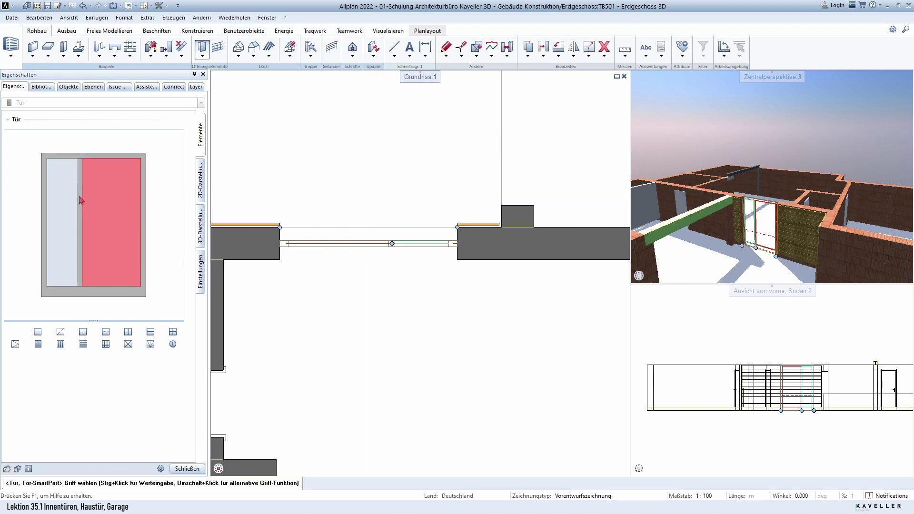
# Put a Dreh door leaf in the wide field, trying both hinge sides and ending hinged Links.
pyautogui.click(38, 345)
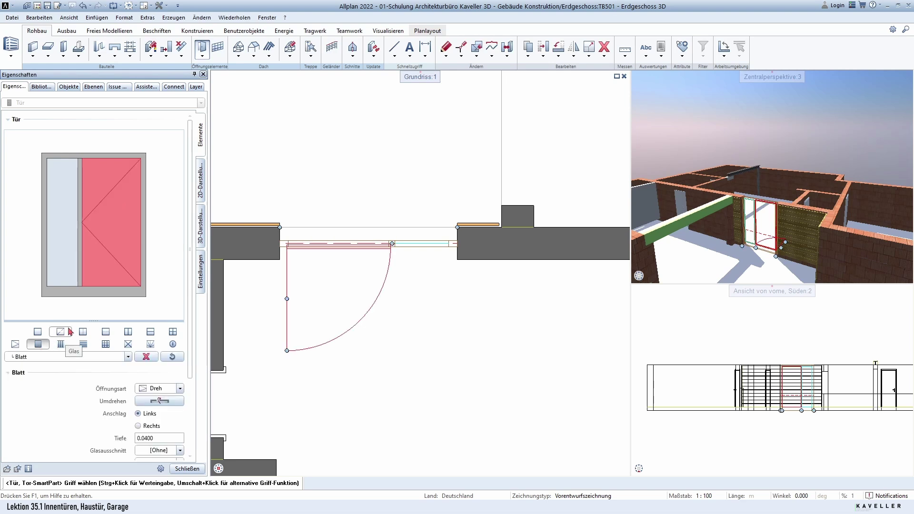
pyautogui.scroll(-3, 190, 372)
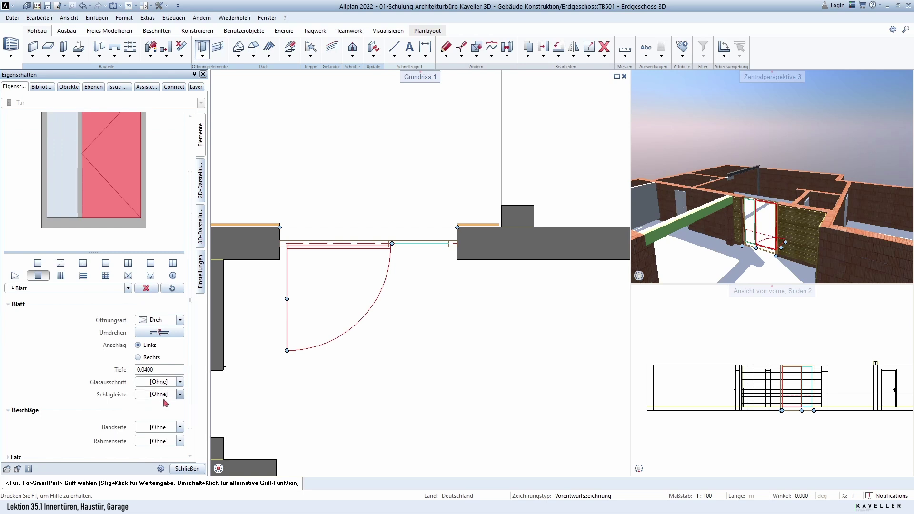
pyautogui.scroll(-1, 105, 370)
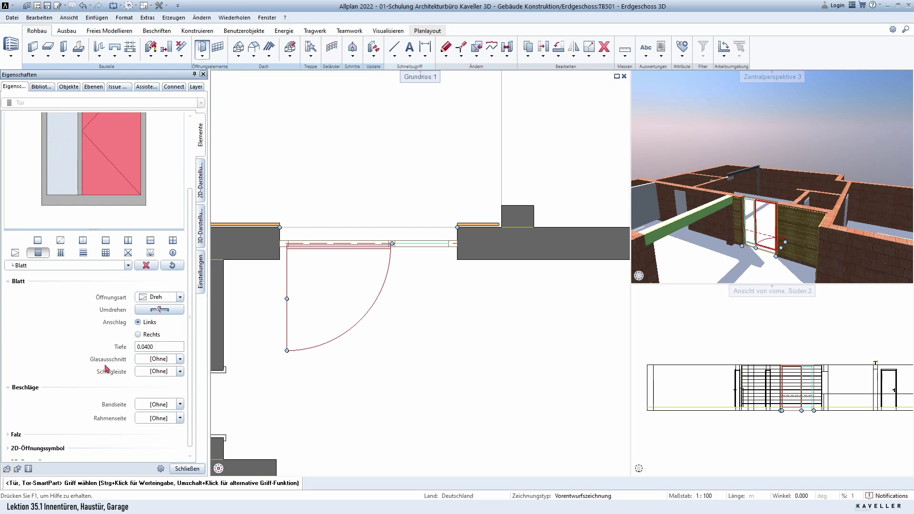
pyautogui.click(138, 335)
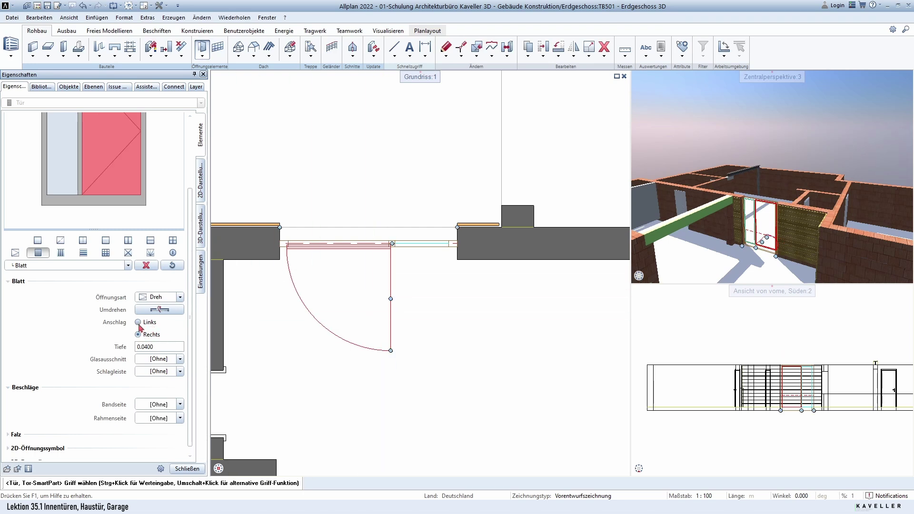
pyautogui.click(161, 310)
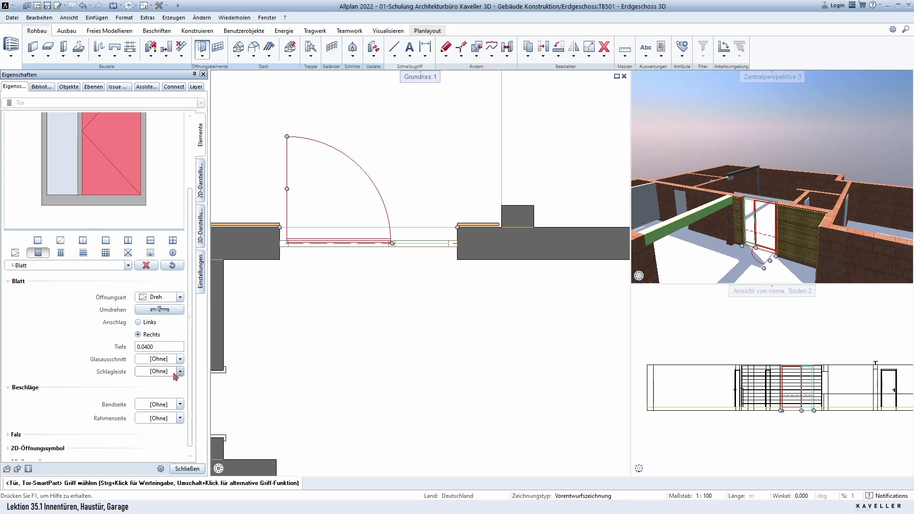
pyautogui.click(170, 313)
pyautogui.click(139, 335)
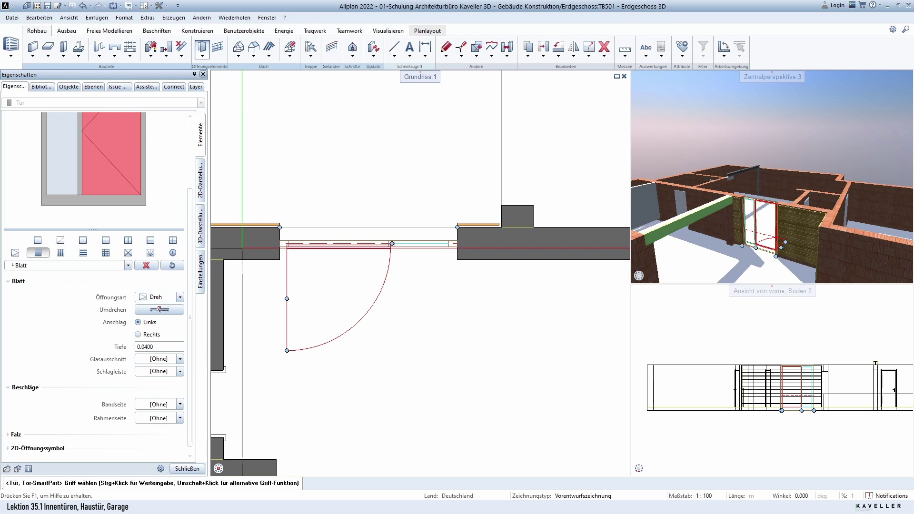
pyautogui.scroll(-1, 109, 366)
# Give the leaf a Türgriff handle on the hinge side and a Griffstange bar on the frame side.
pyautogui.click(158, 396)
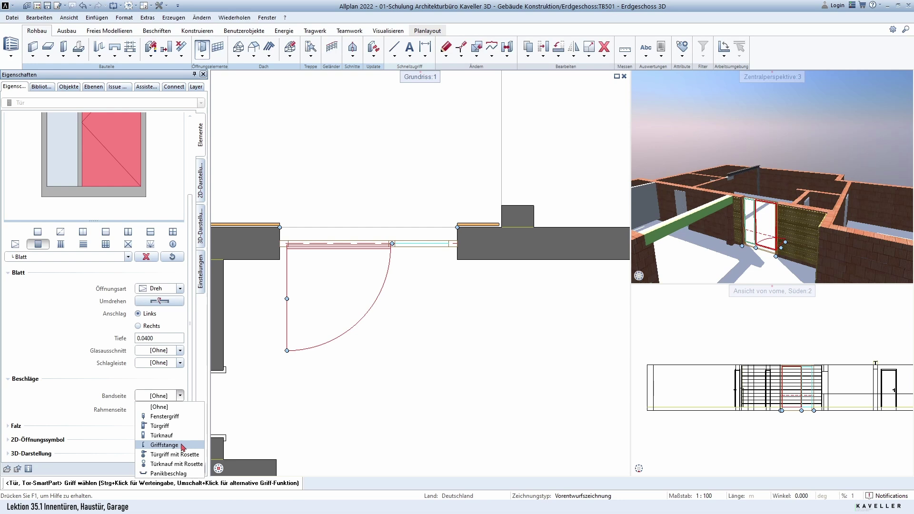
pyautogui.click(176, 428)
pyautogui.click(180, 396)
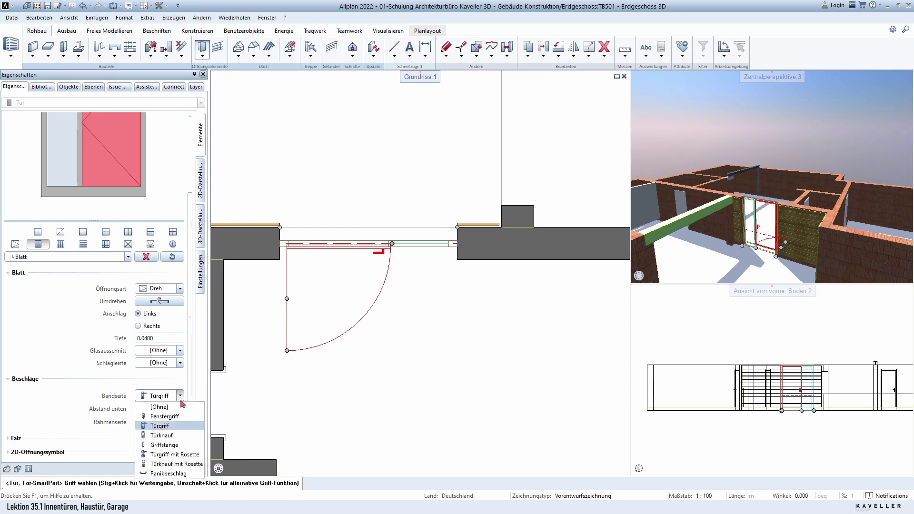
pyautogui.click(181, 397)
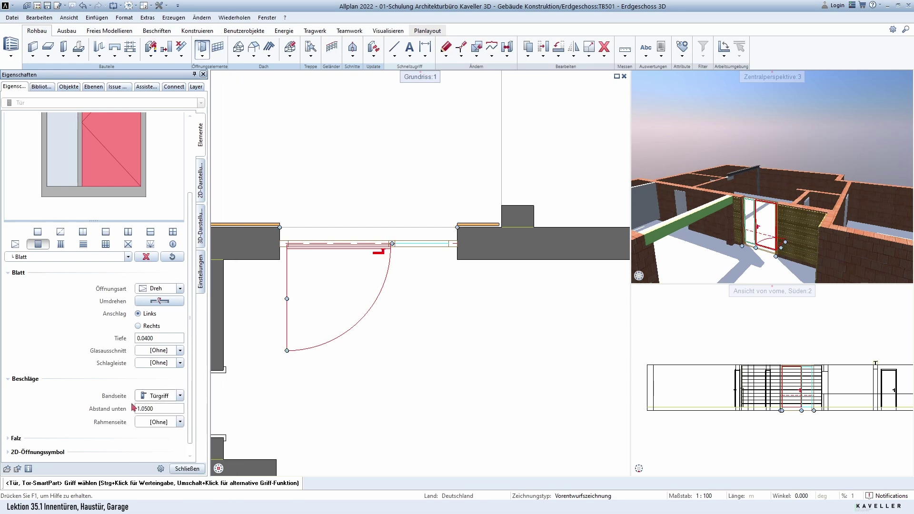
pyautogui.click(180, 422)
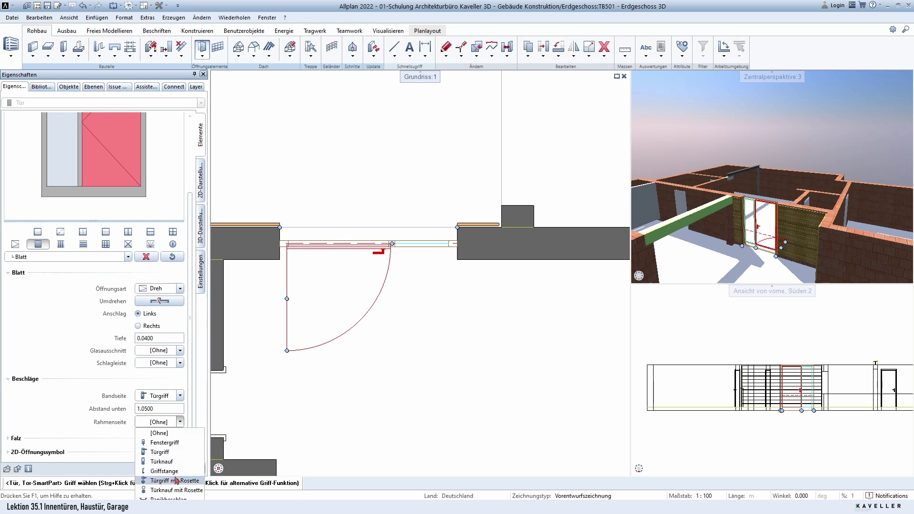
pyautogui.click(170, 471)
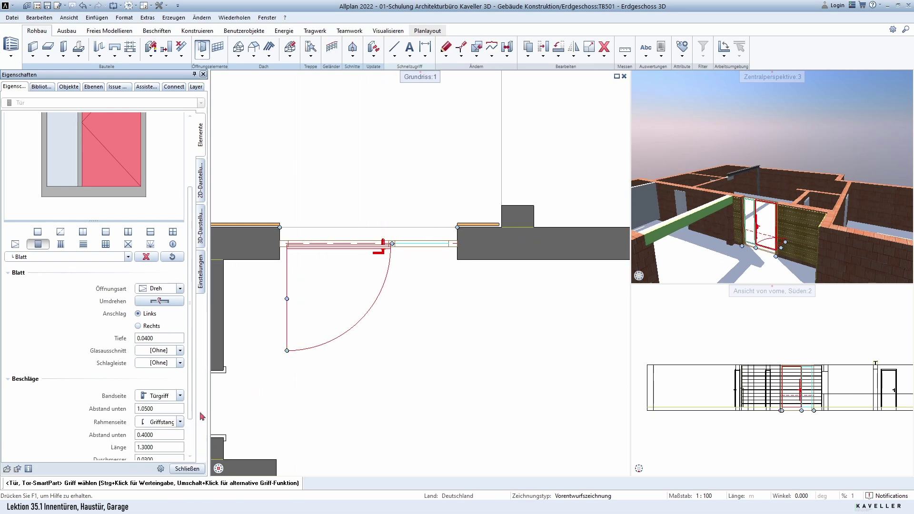
pyautogui.scroll(-1, 152, 421)
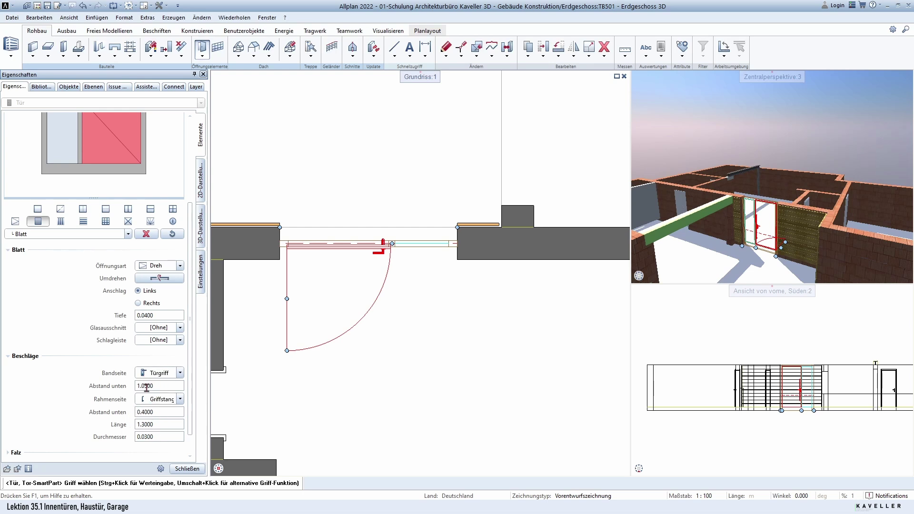
pyautogui.scroll(-1, 116, 393)
# Expand the Falz, 2D-Öffnungssymbol and 3D-Darstellung sections to review them.
pyautogui.click(46, 427)
pyautogui.scroll(-2, 92, 430)
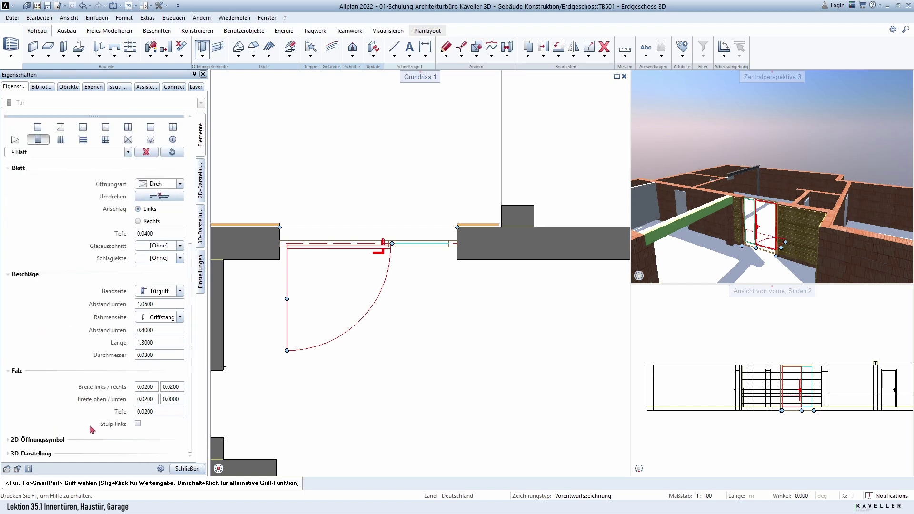
pyautogui.click(62, 440)
pyautogui.click(61, 453)
pyautogui.scroll(2, 143, 433)
pyautogui.scroll(3, 137, 396)
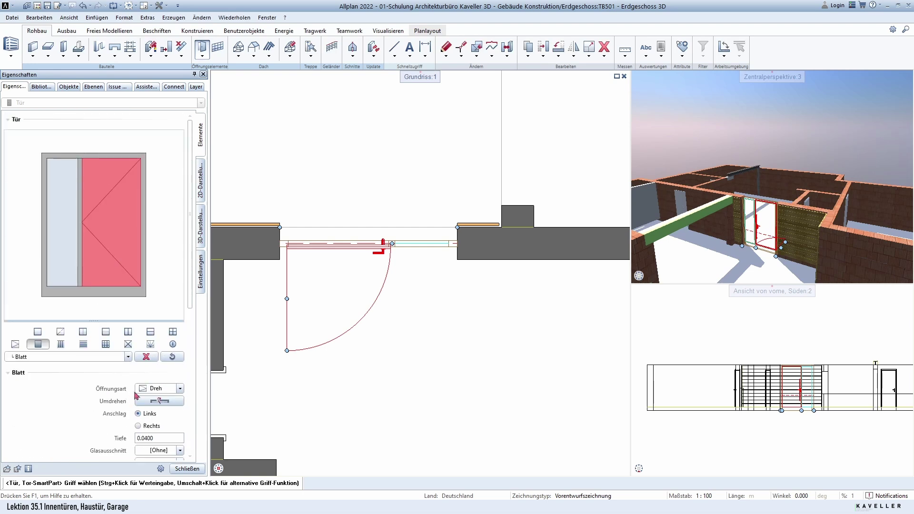
# Check the door's 2D, 3D, Abstand zur Öffnung and Vorgabewerte settings, then close SmartPart editing.
pyautogui.click(202, 186)
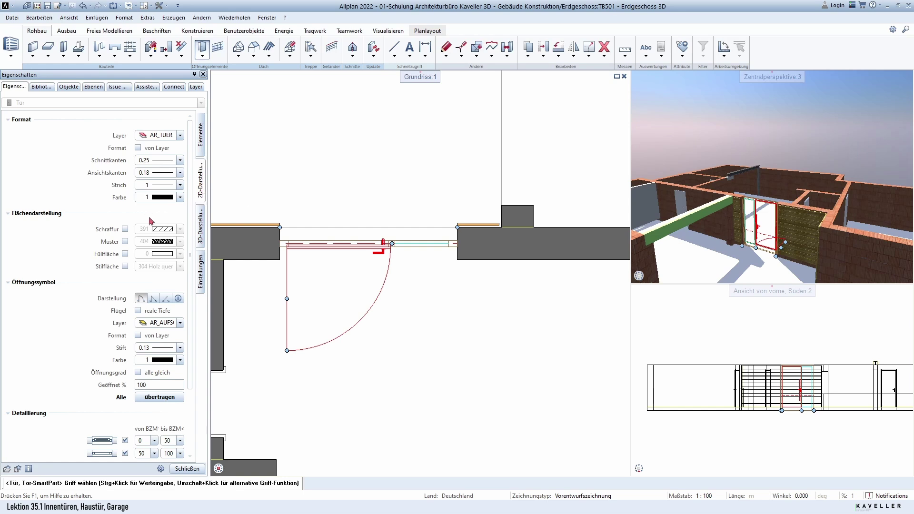
pyautogui.scroll(-1, 156, 285)
pyautogui.scroll(-3, 156, 301)
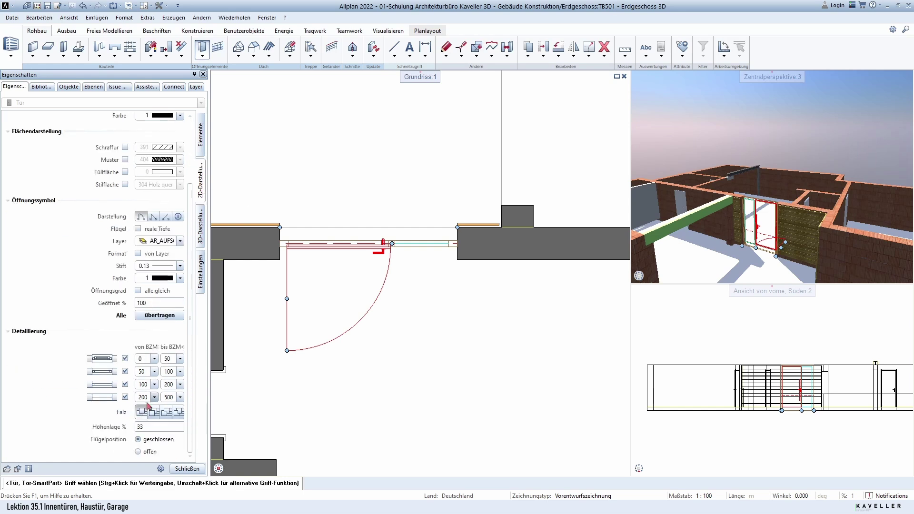
pyautogui.click(202, 233)
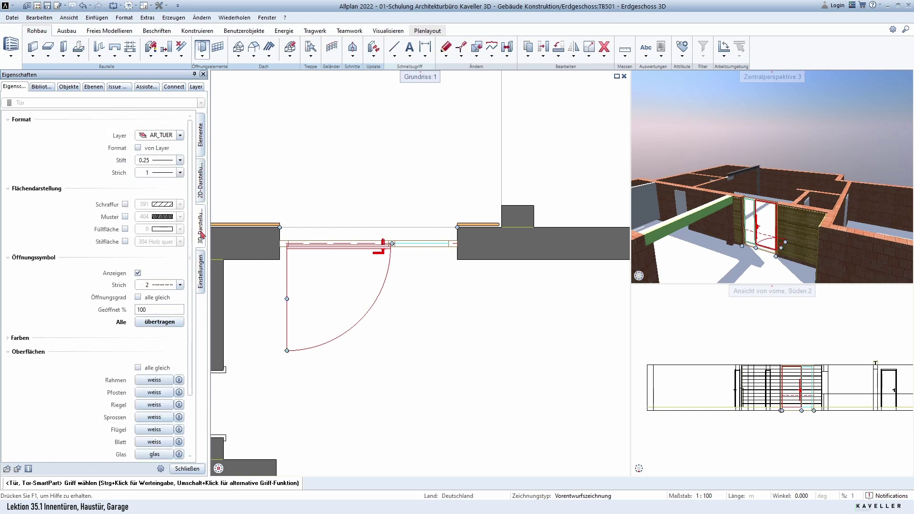
pyautogui.scroll(-1, 159, 322)
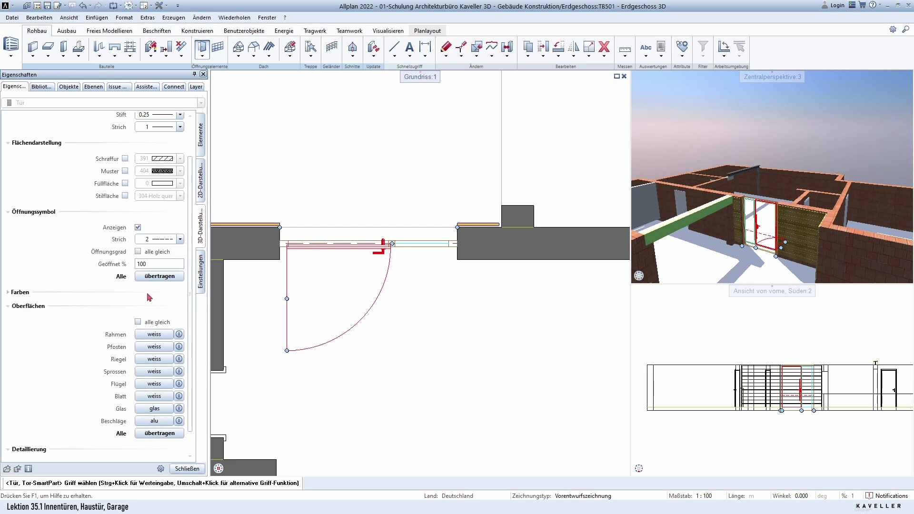
pyautogui.scroll(1, 133, 304)
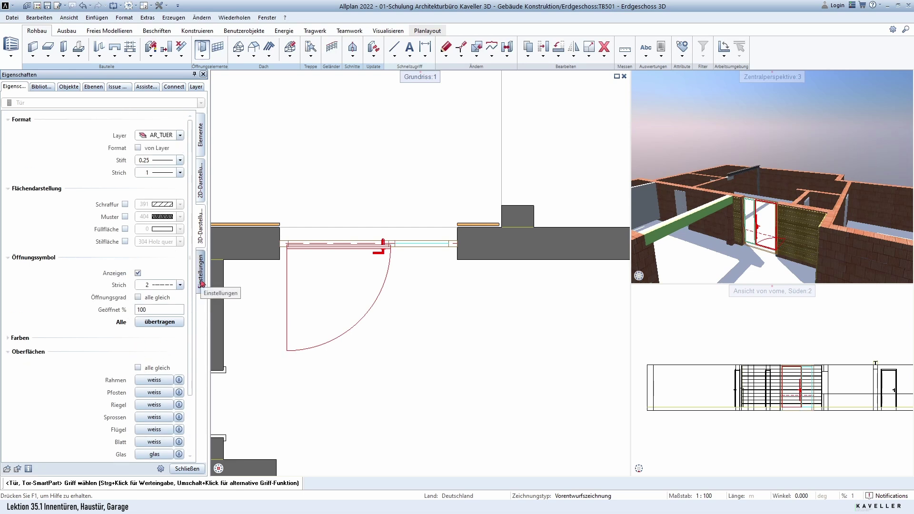
pyautogui.click(202, 287)
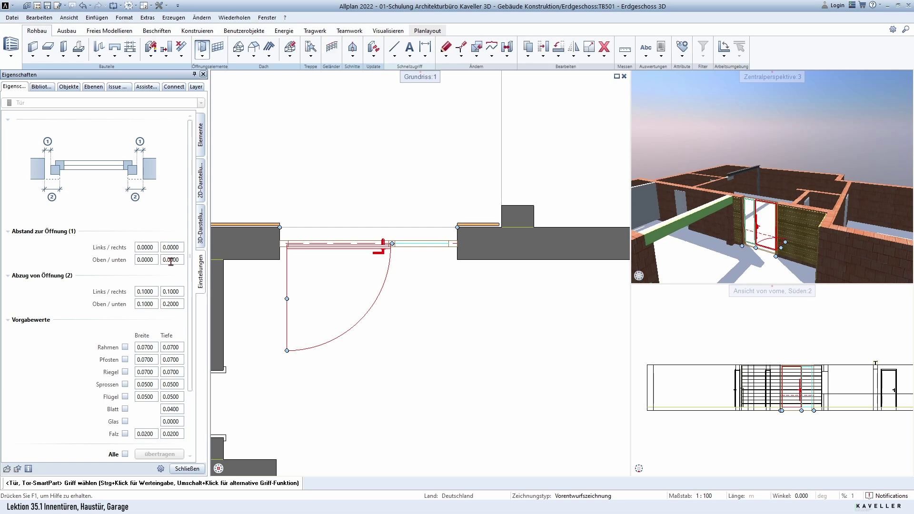
pyautogui.click(187, 469)
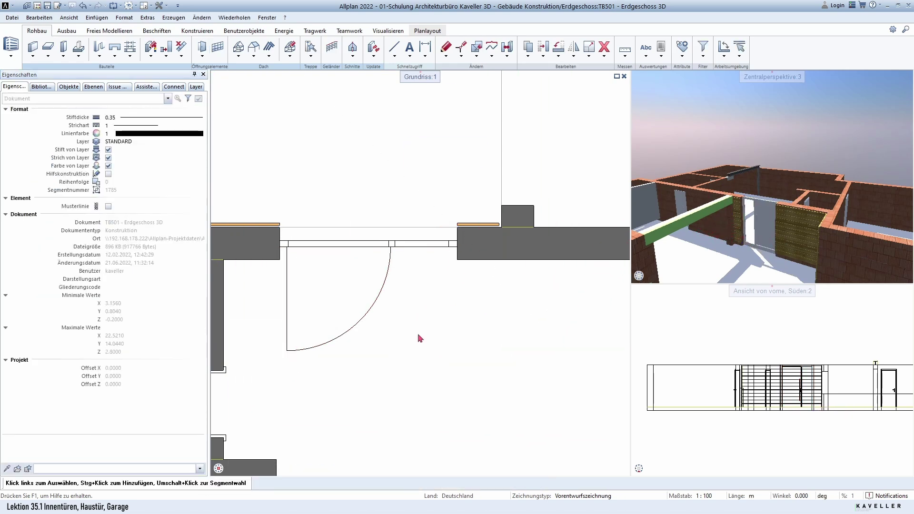
# Orbit and zoom the 3D view to inspect the finished glazed door in the garage wall.
pyautogui.scroll(5, 752, 242)
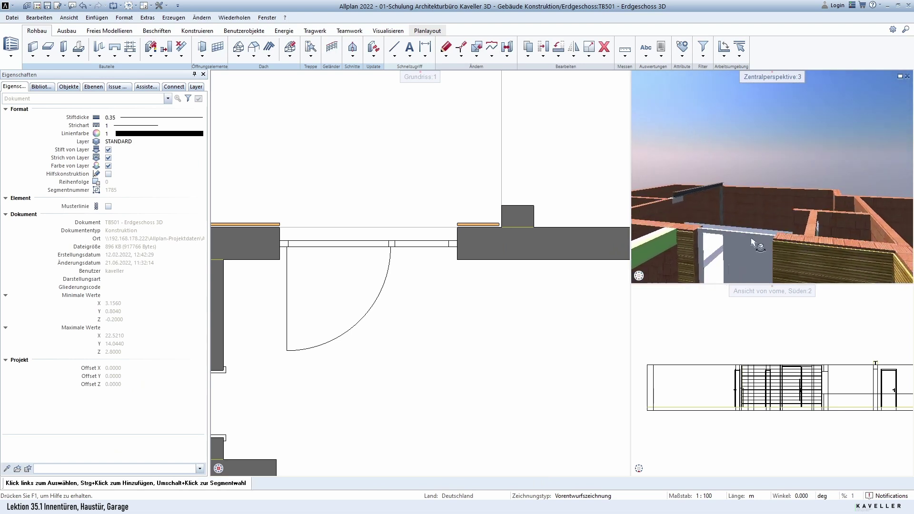
pyautogui.scroll(3, 752, 242)
pyautogui.scroll(2, 762, 229)
pyautogui.scroll(2, 769, 216)
pyautogui.scroll(2, 775, 208)
pyautogui.moveTo(775, 209)
pyautogui.mouseDown(button='middle')
pyautogui.moveTo(766, 199)
pyautogui.moveTo(884, 123)
pyautogui.moveTo(728, 238)
pyautogui.mouseUp(button='middle')
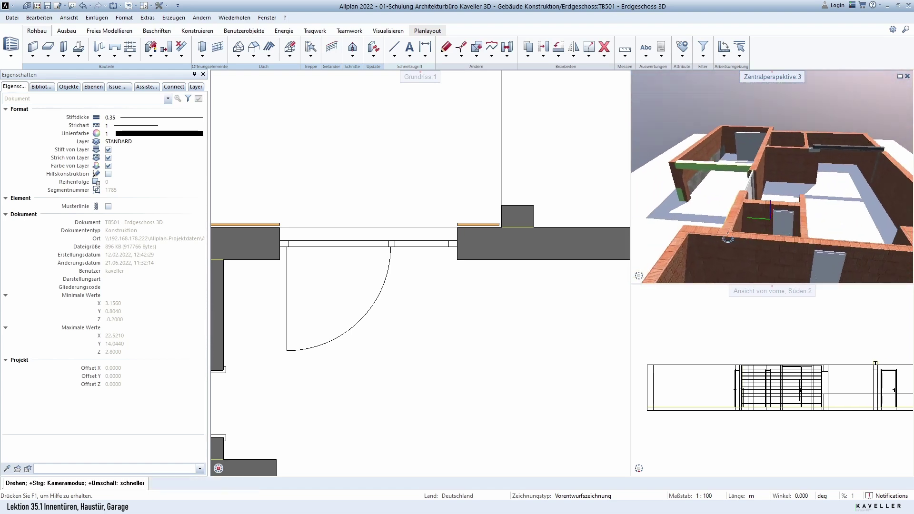
pyautogui.scroll(5, 727, 238)
pyautogui.scroll(5, 762, 219)
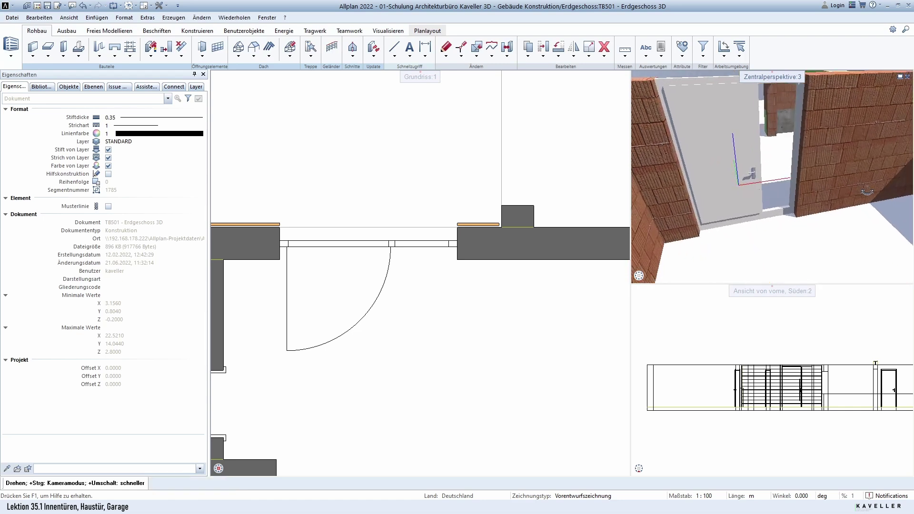
pyautogui.moveTo(867, 193); pyautogui.dragTo(808, 206, button='middle')
pyautogui.scroll(-3, 808, 205)
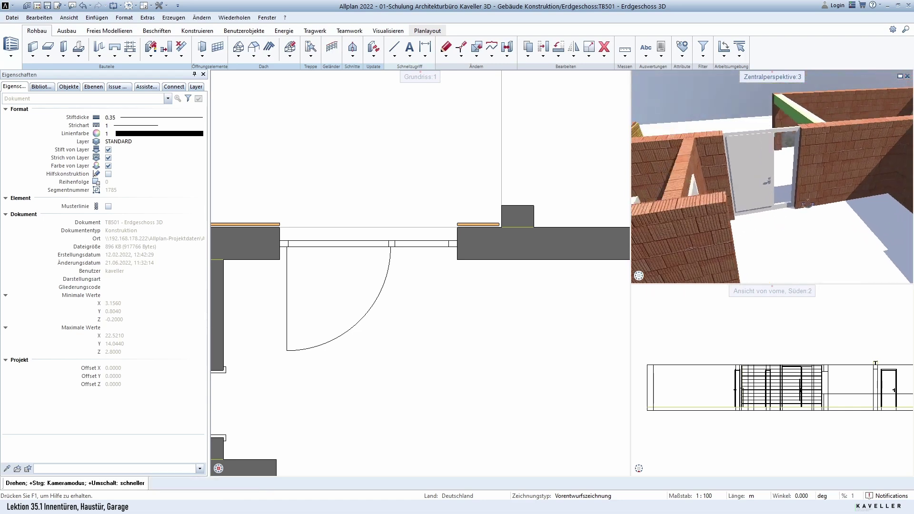
pyautogui.scroll(-5, 808, 205)
pyautogui.moveTo(827, 167); pyautogui.dragTo(826, 204, button='middle')
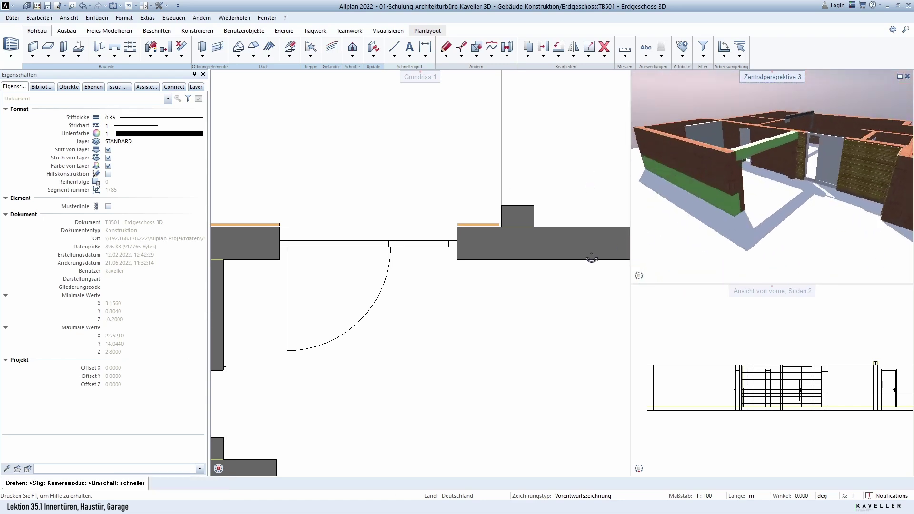
pyautogui.scroll(5, 744, 225)
pyautogui.moveTo(761, 219)
pyautogui.mouseDown(button='middle')
pyautogui.moveTo(744, 226)
pyautogui.moveTo(752, 228)
pyautogui.mouseUp(button='middle')
pyautogui.scroll(2, 752, 228)
pyautogui.scroll(-1, 400, 274)
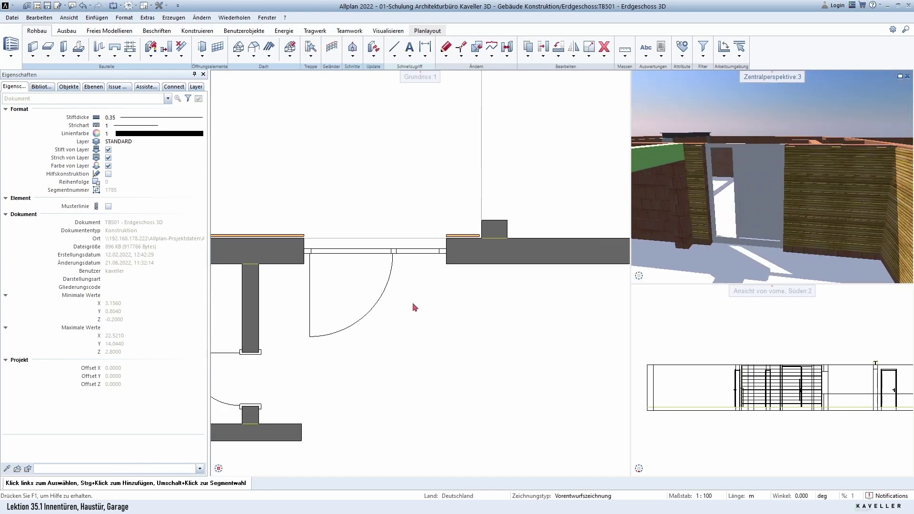
pyautogui.scroll(-1, 414, 327)
pyautogui.moveTo(737, 234); pyautogui.dragTo(767, 248, button='middle')
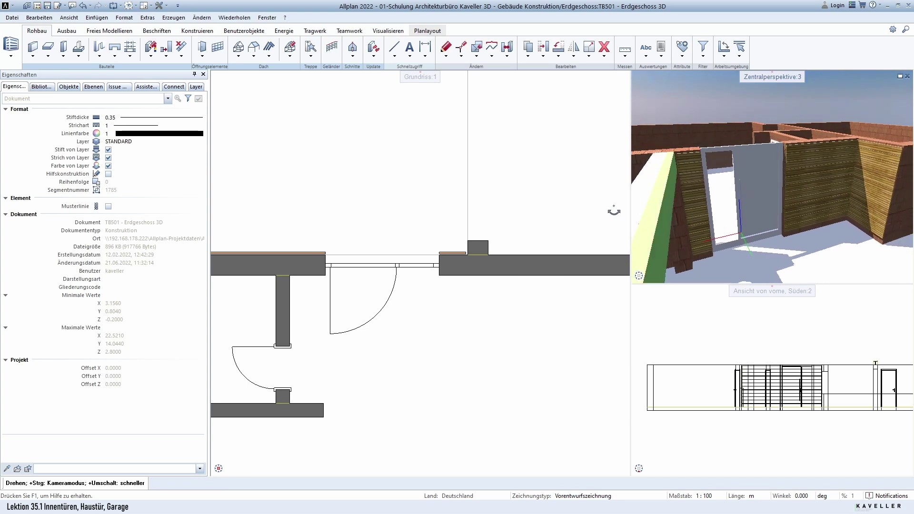
pyautogui.scroll(-2, 343, 312)
pyautogui.scroll(1, 353, 287)
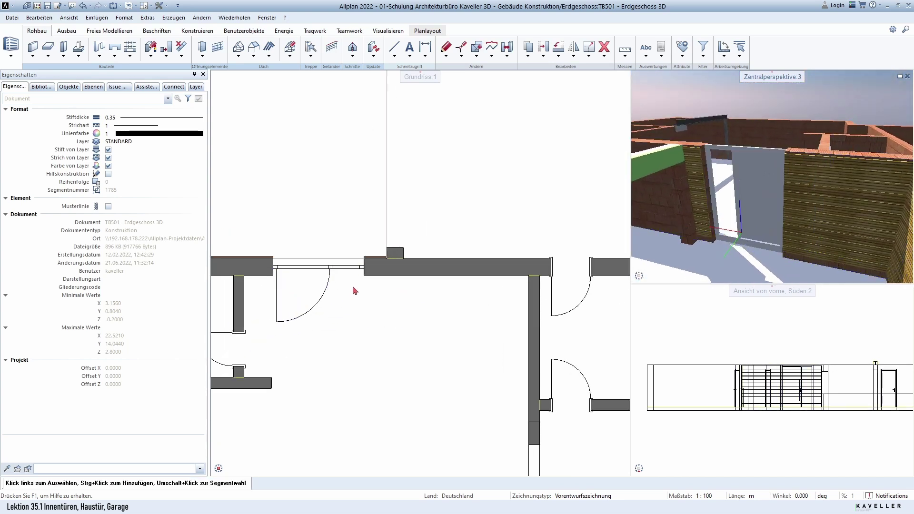
pyautogui.scroll(1, 352, 287)
pyautogui.scroll(2, 355, 290)
# Centre the garage door opening in the plan and open its Tür properties.
pyautogui.moveTo(351, 265); pyautogui.dragTo(441, 298, button='middle')
pyautogui.scroll(1, 441, 298)
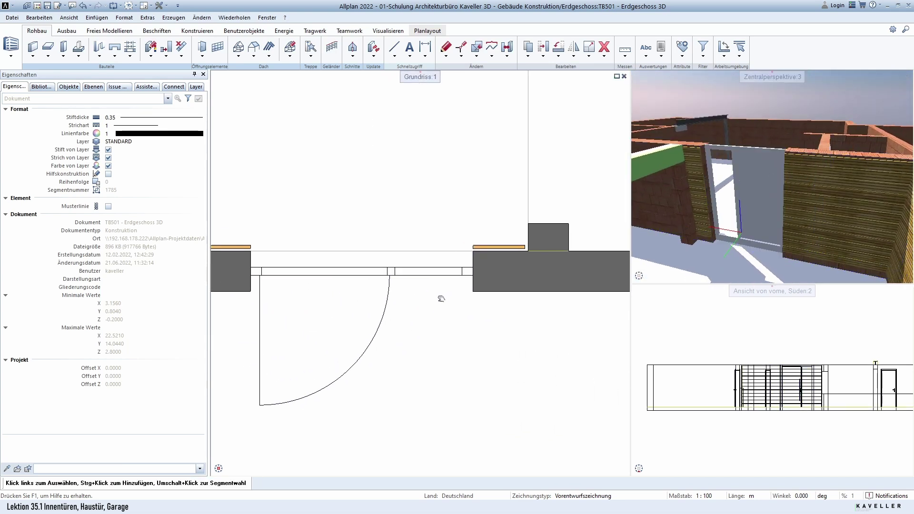
pyautogui.click(351, 293)
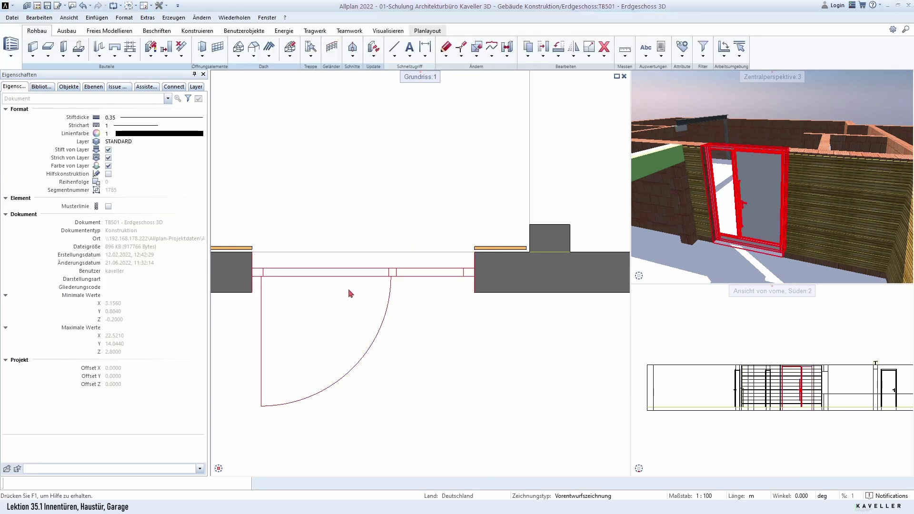
pyautogui.doubleClick(351, 293)
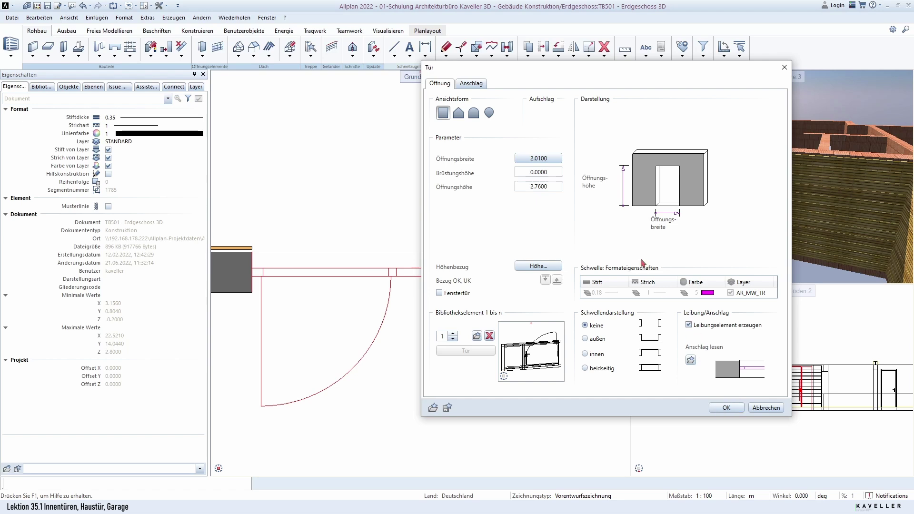
# Enable Leibungselement erzeugen on the garage door opening and set its Türtiefe to 0.07.
pyautogui.click(472, 84)
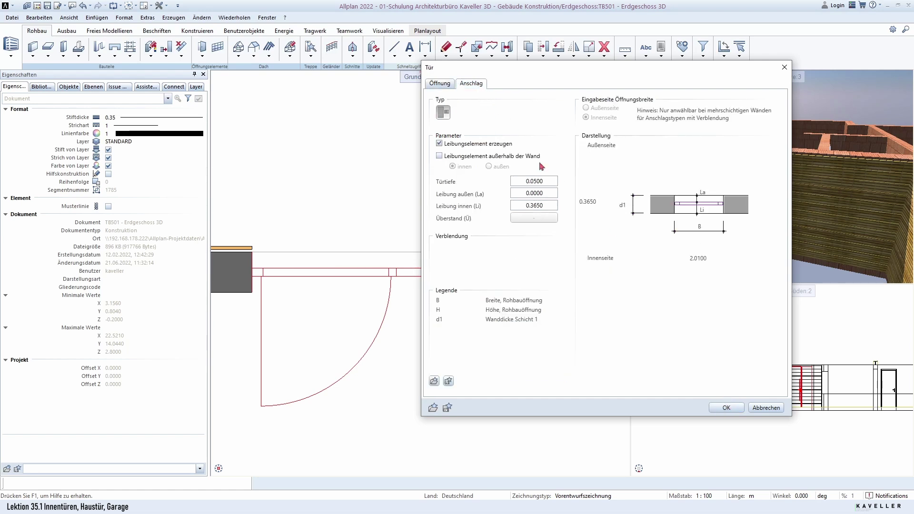
pyautogui.click(726, 407)
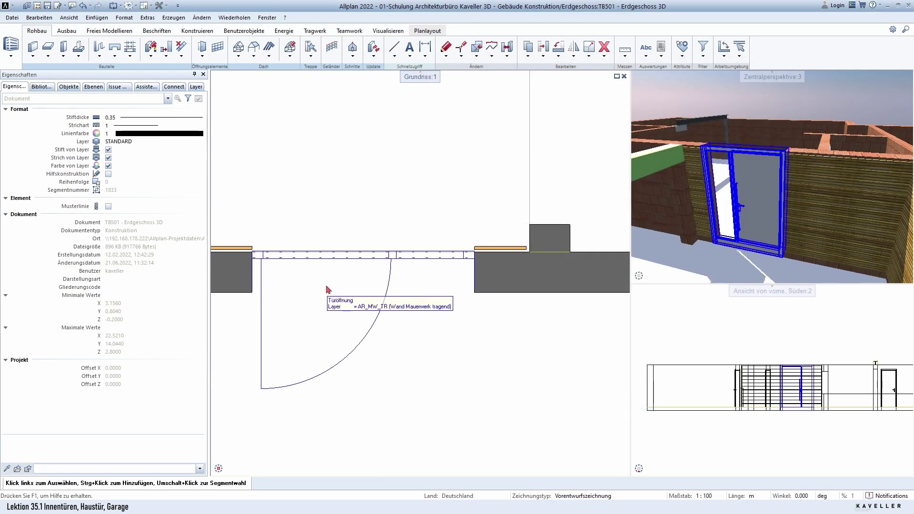
pyautogui.doubleClick(421, 276)
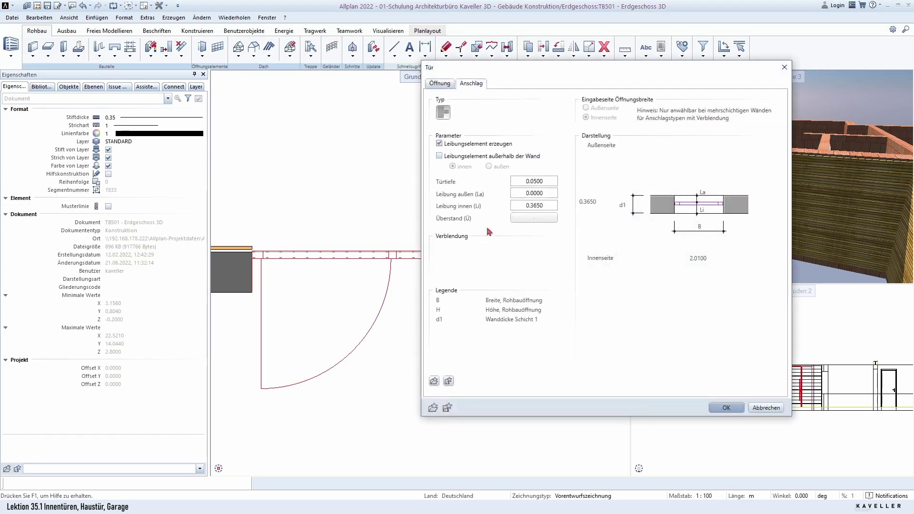
pyautogui.click(551, 194)
pyautogui.click(552, 182)
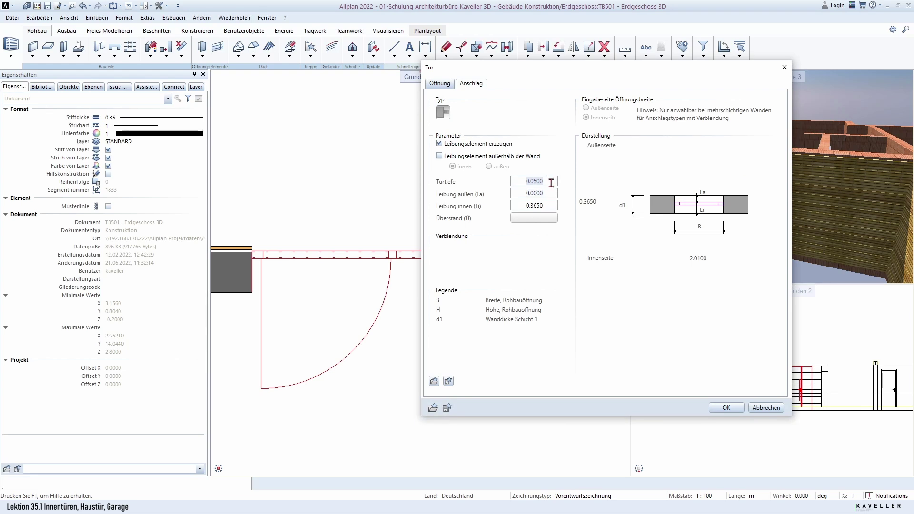
pyautogui.write('0.07')
pyautogui.press('Return')
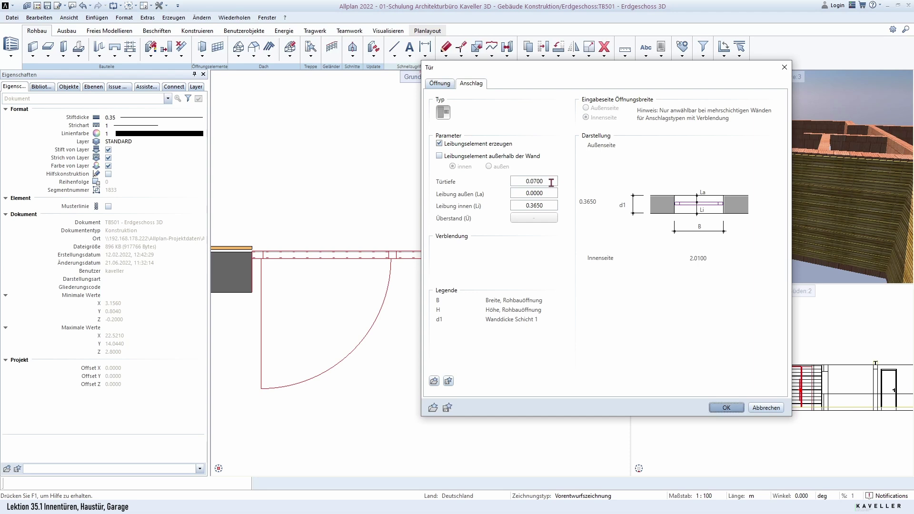
pyautogui.click(731, 409)
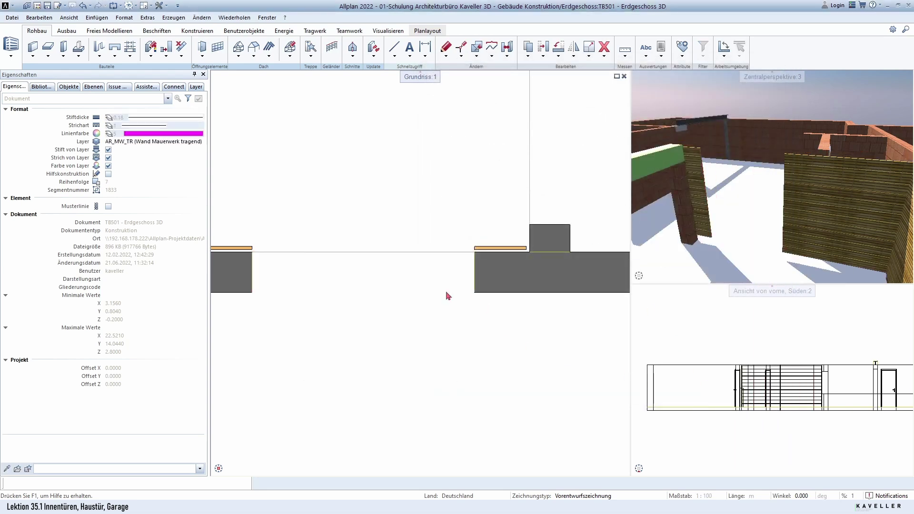
# Reopen the garage door opening's properties to verify the values, then confirm.
pyautogui.scroll(3, 473, 262)
pyautogui.scroll(-2, 472, 280)
pyautogui.moveTo(471, 281)
pyautogui.mouseDown(button='middle')
pyautogui.moveTo(421, 296)
pyautogui.moveTo(467, 292)
pyautogui.mouseUp(button='middle')
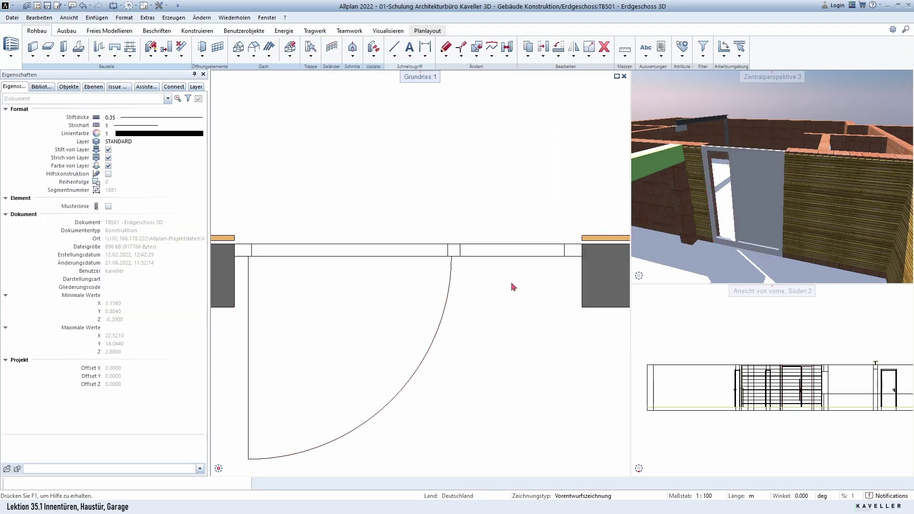
pyautogui.doubleClick(513, 285)
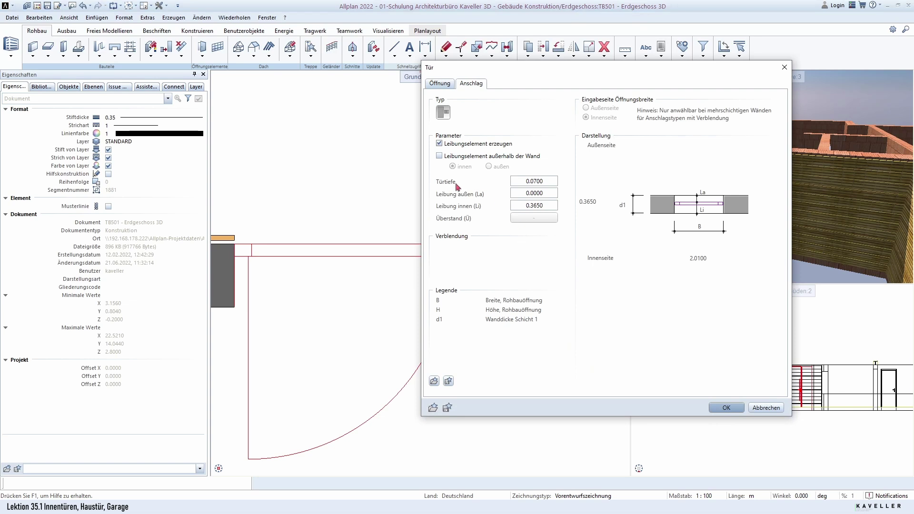
pyautogui.click(726, 407)
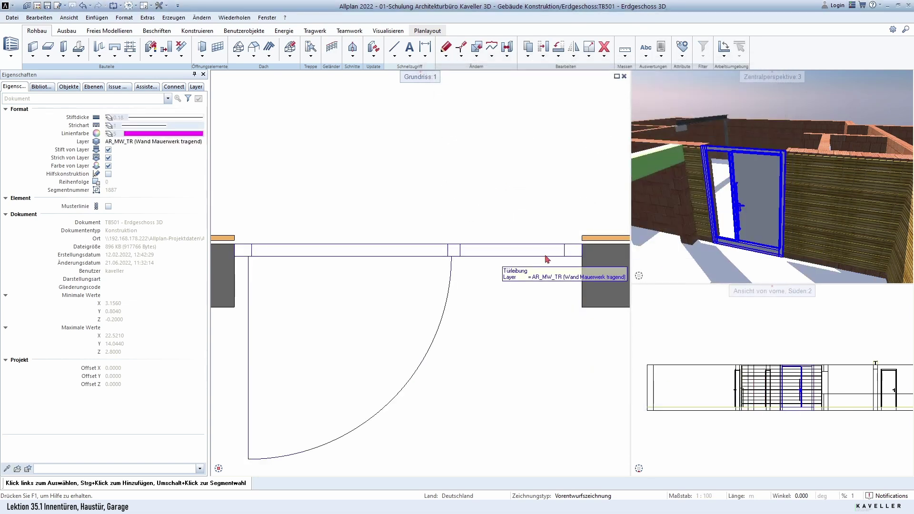
pyautogui.doubleClick(409, 390)
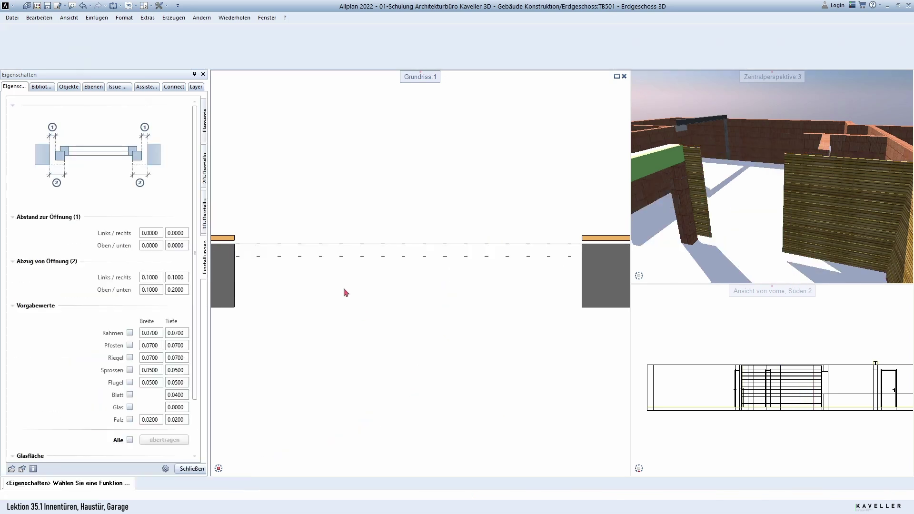
pyautogui.click(201, 125)
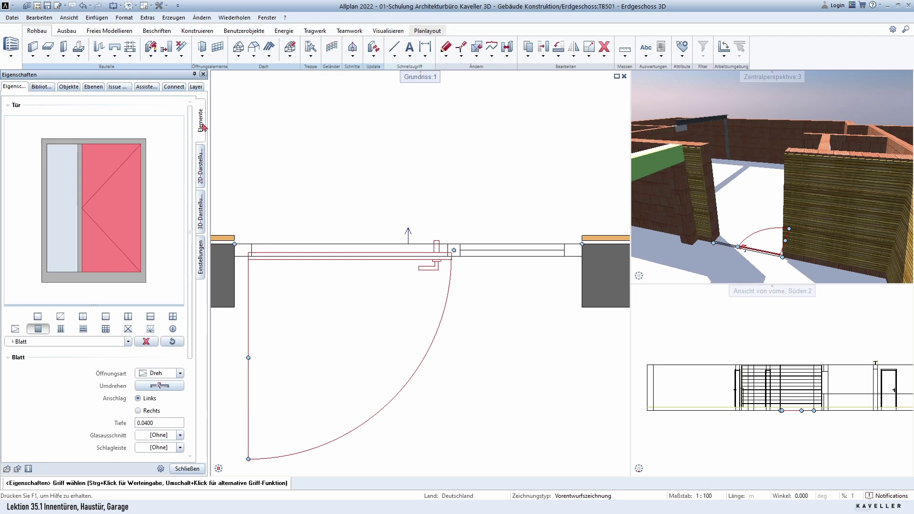
pyautogui.click(145, 146)
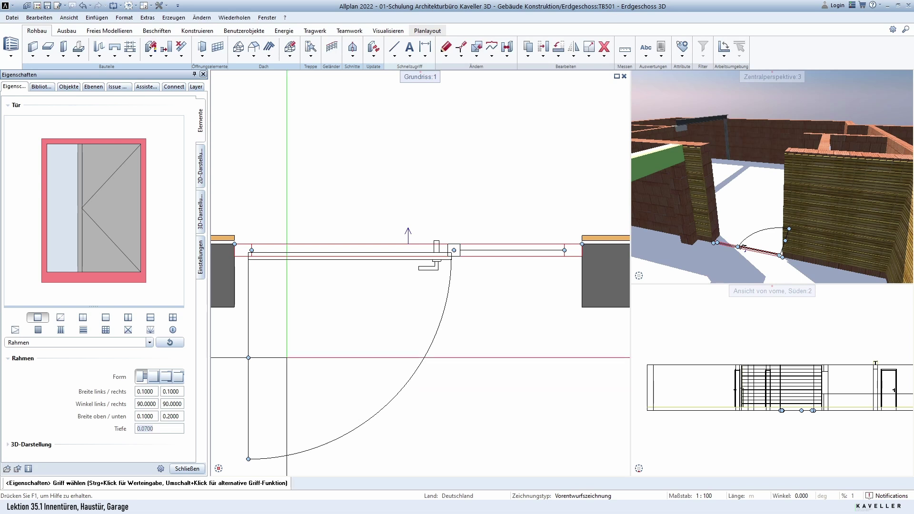
pyautogui.click(191, 469)
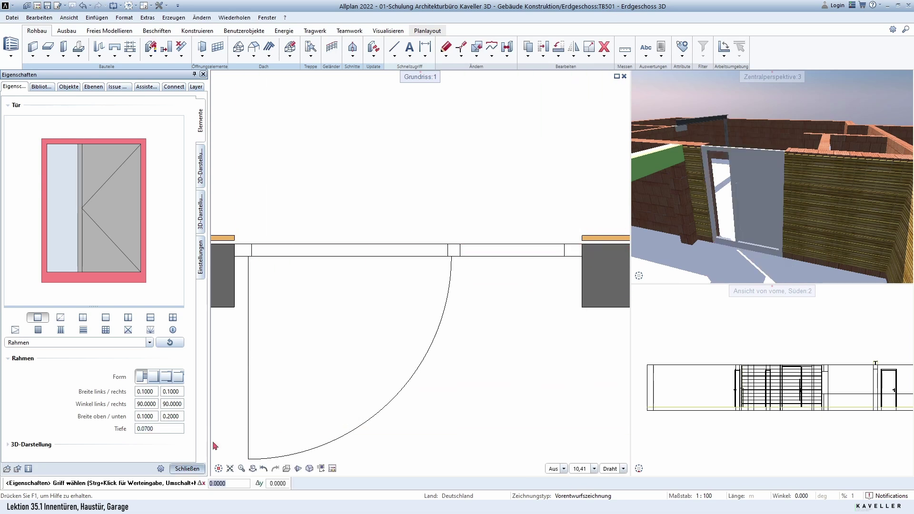
# Set the garage door opening's outer reveal (Leibung außen) to 0.1 and confirm the Tür settings.
pyautogui.doubleClick(543, 287)
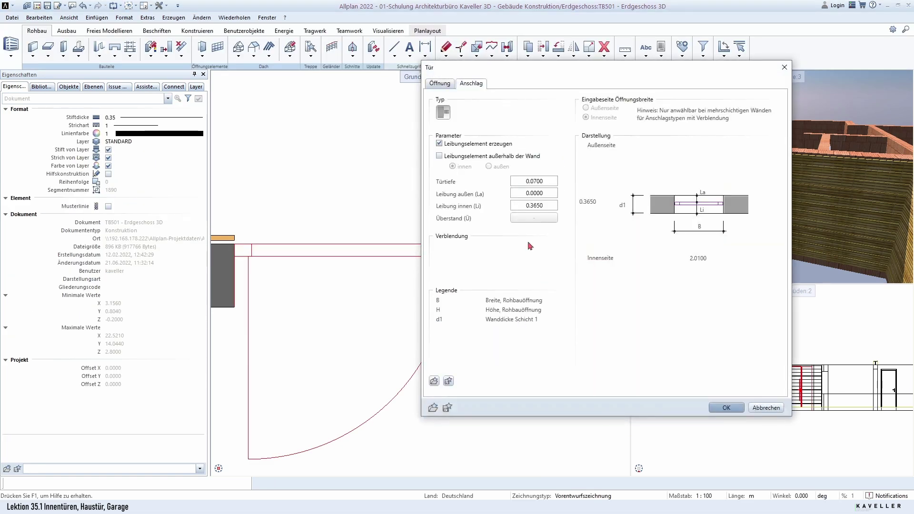
pyautogui.hotkey('ctrl', 'Tab')
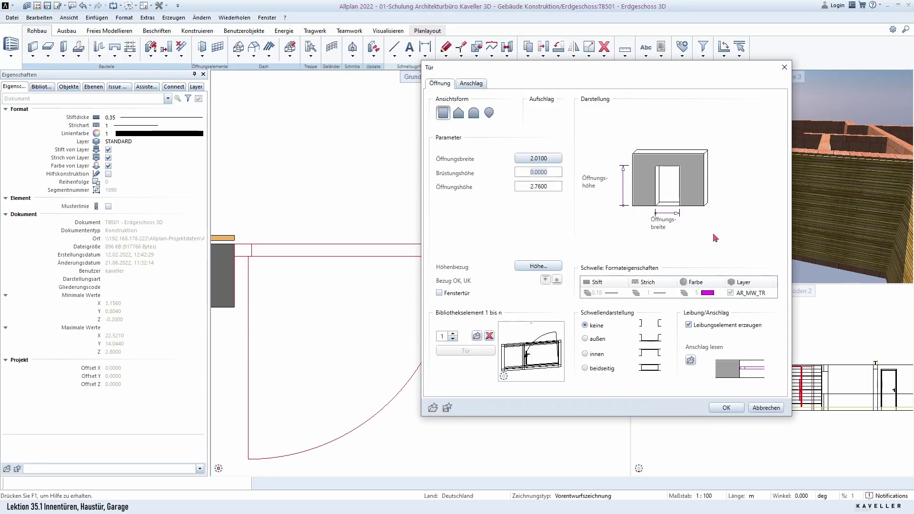
pyautogui.click(476, 85)
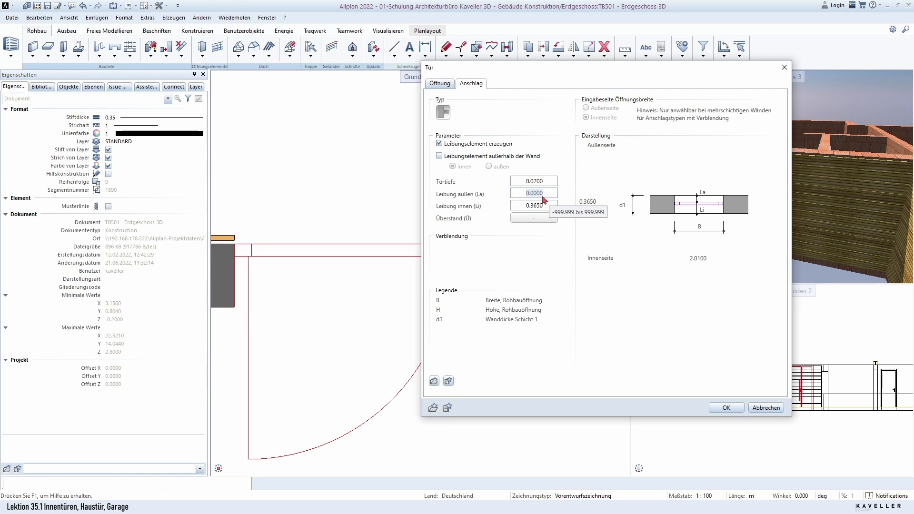
pyautogui.write('0.1')
pyautogui.press('Return')
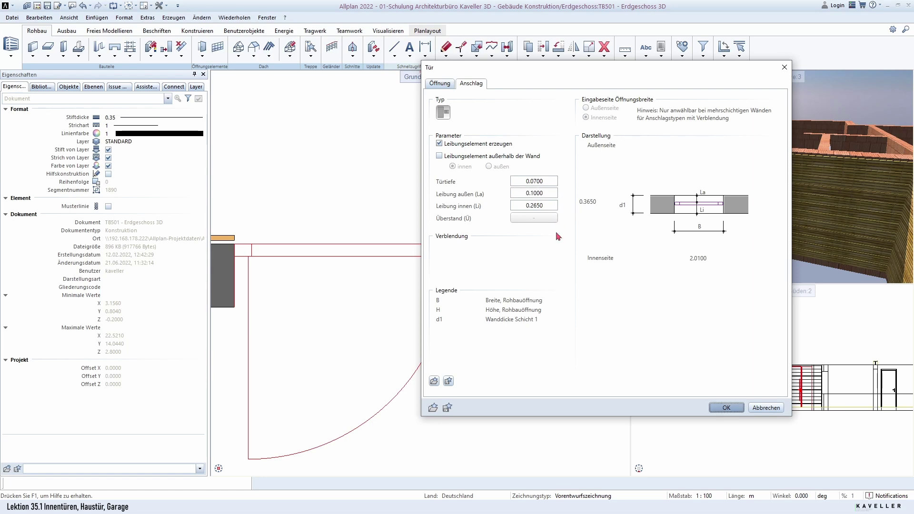
pyautogui.click(726, 404)
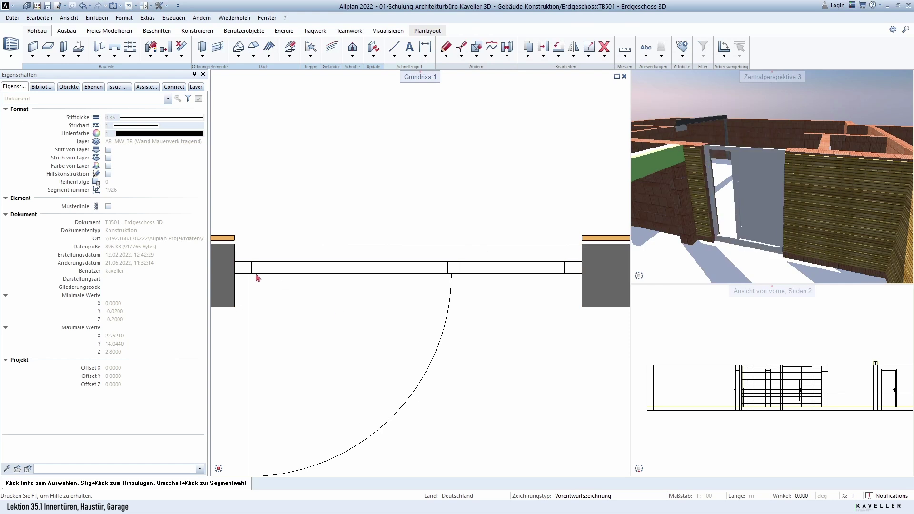
# Measure the 0.10 m door offset at the wall, then orbit the 3D view toward the garage corner.
pyautogui.click(625, 55)
pyautogui.click(226, 237)
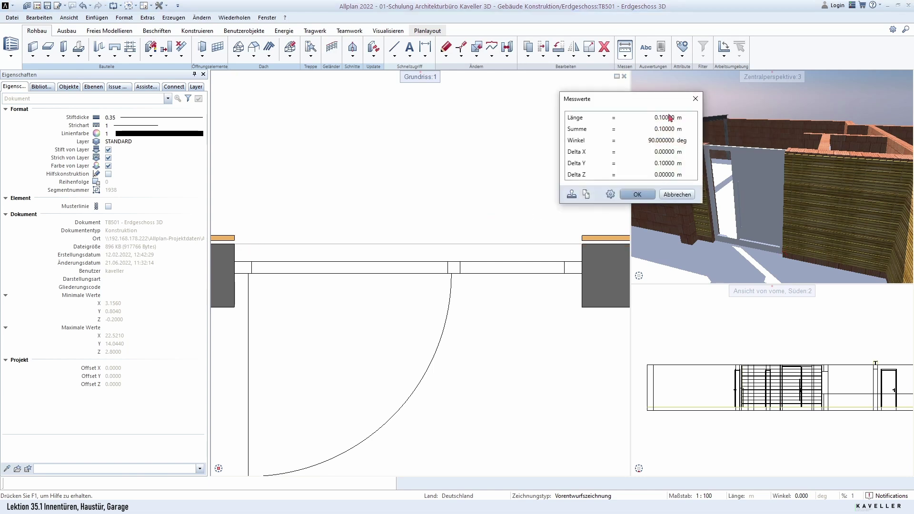
pyautogui.press('Escape')
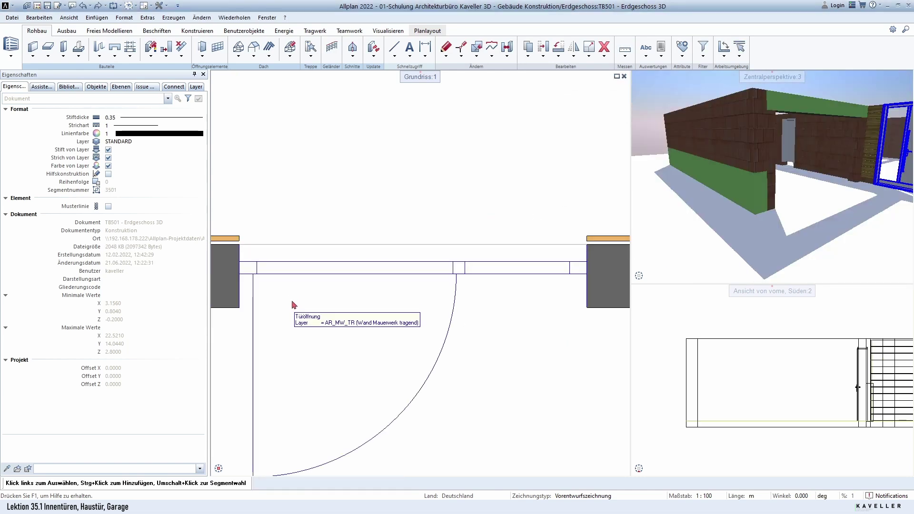
pyautogui.scroll(-4, 294, 304)
pyautogui.scroll(4, 432, 298)
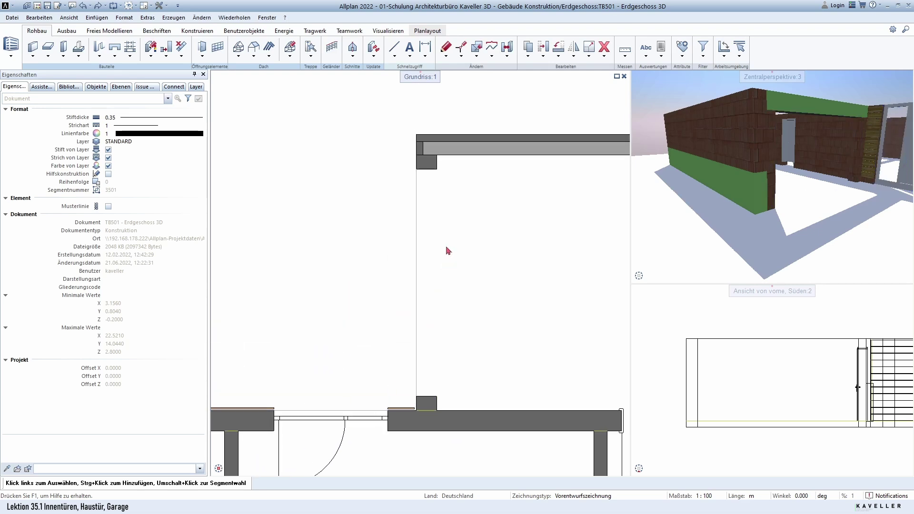
pyautogui.moveTo(771, 162)
pyautogui.keyDown('shift'); pyautogui.mouseDown(button='middle')
pyautogui.moveTo(828, 148)
pyautogui.moveTo(792, 172)
pyautogui.mouseUp(button='middle'); pyautogui.keyUp('shift')
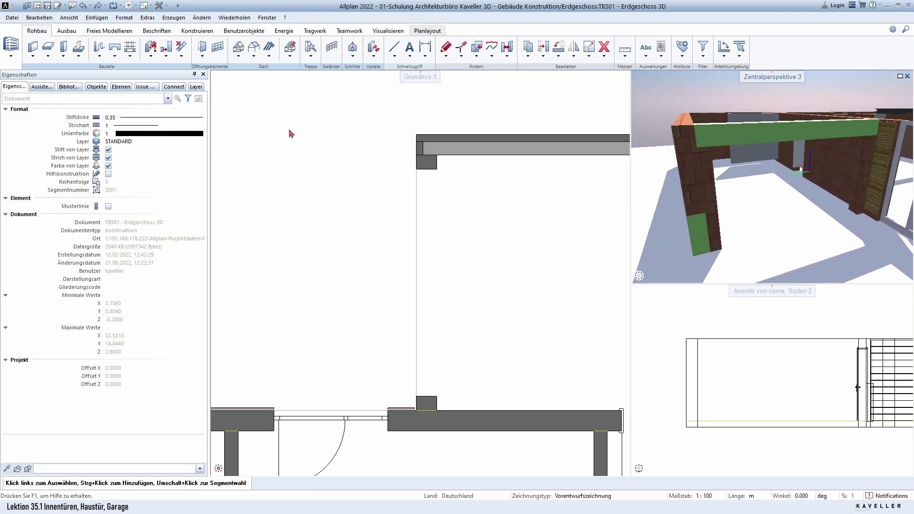
# Start the Tür, Tor-SmartPart tool and switch its type from Tür to Sektionaltor.
pyautogui.click(203, 57)
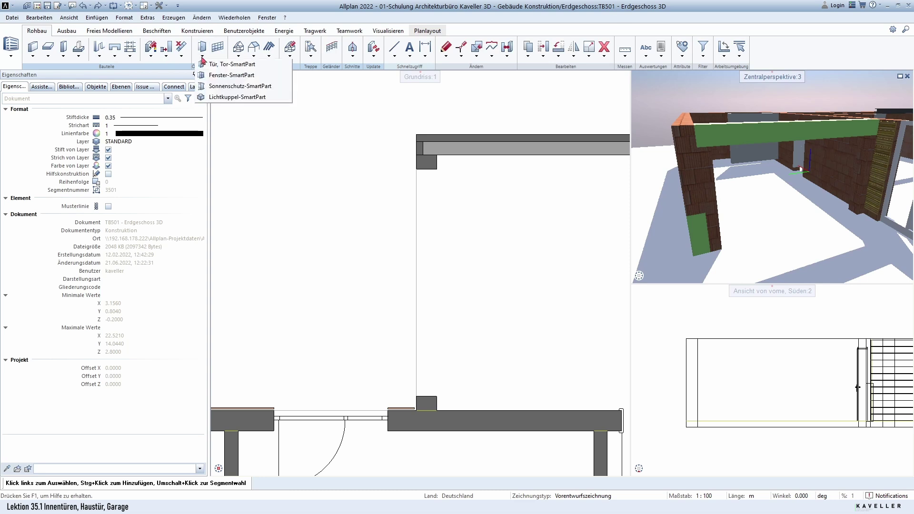
pyautogui.click(256, 65)
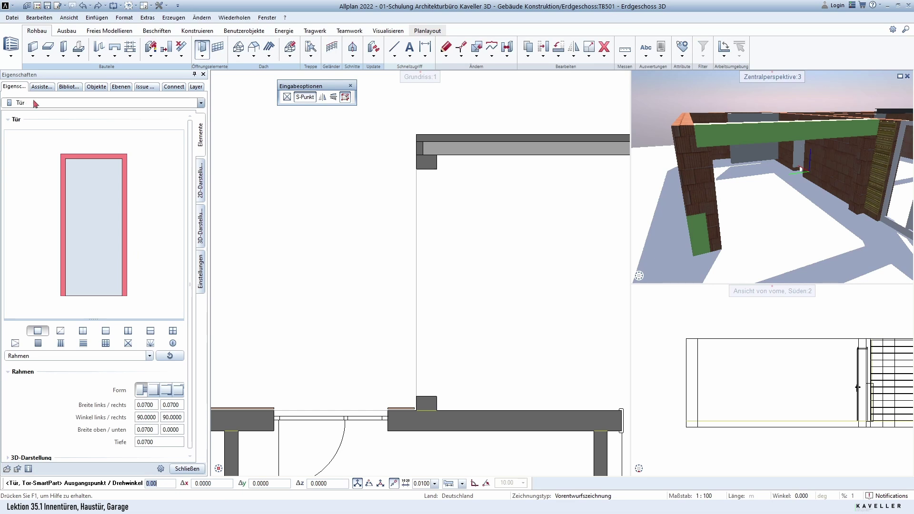
pyautogui.click(199, 103)
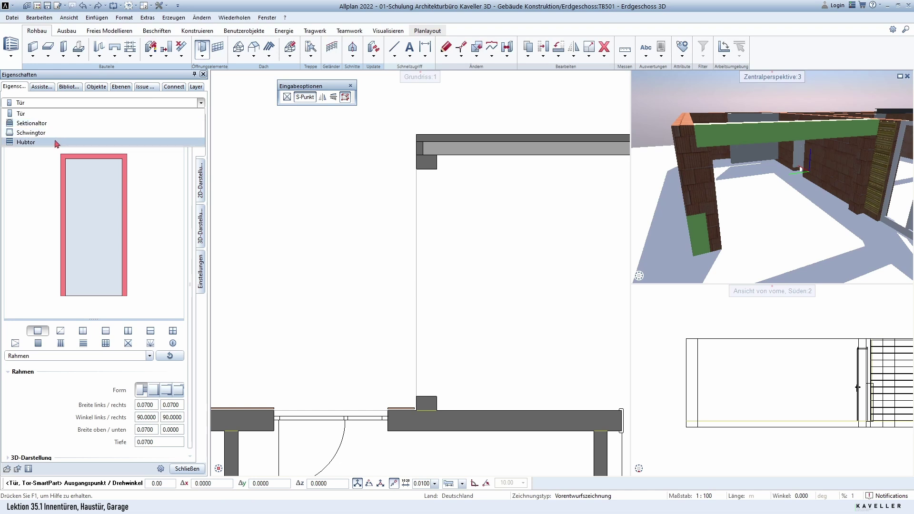
pyautogui.click(42, 125)
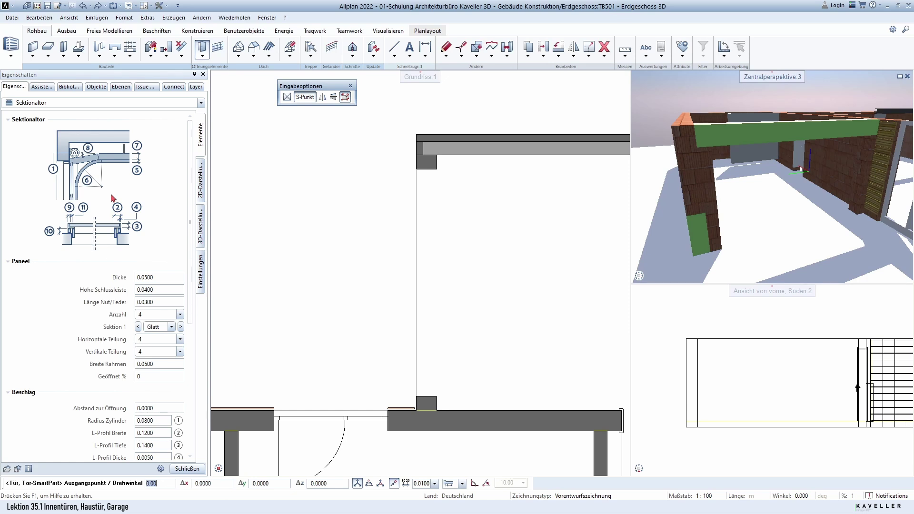
# Review the Sektionaltor properties and set the panel count (Anzahl) to 5.
pyautogui.scroll(-3, 110, 357)
pyautogui.scroll(-2, 113, 241)
pyautogui.scroll(-1, 142, 333)
pyautogui.scroll(2, 141, 345)
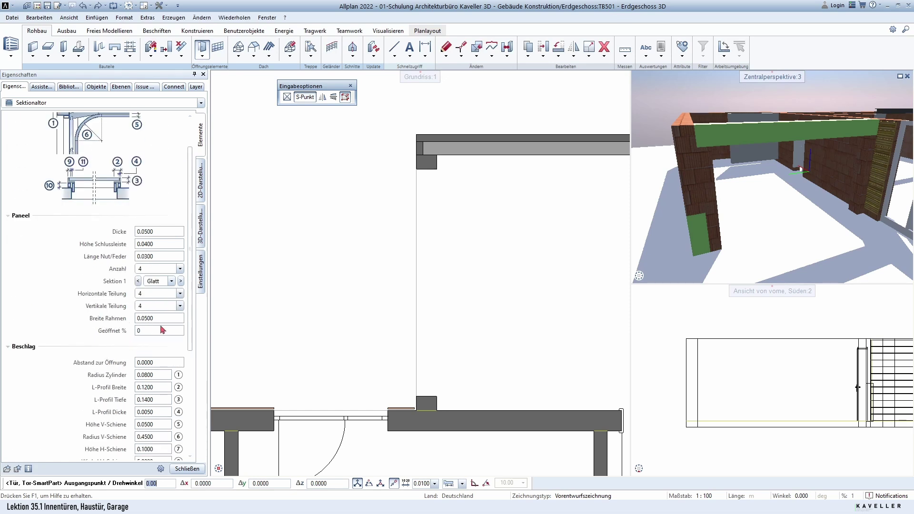
pyautogui.scroll(1, 137, 331)
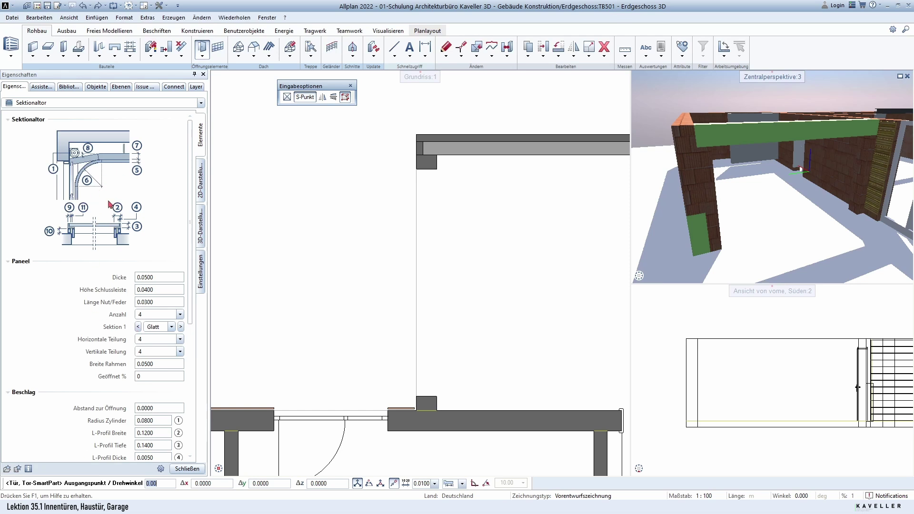
pyautogui.scroll(-1, 127, 335)
pyautogui.scroll(-1, 127, 335)
pyautogui.scroll(-1, 126, 333)
pyautogui.scroll(2, 115, 305)
pyautogui.scroll(1, 103, 271)
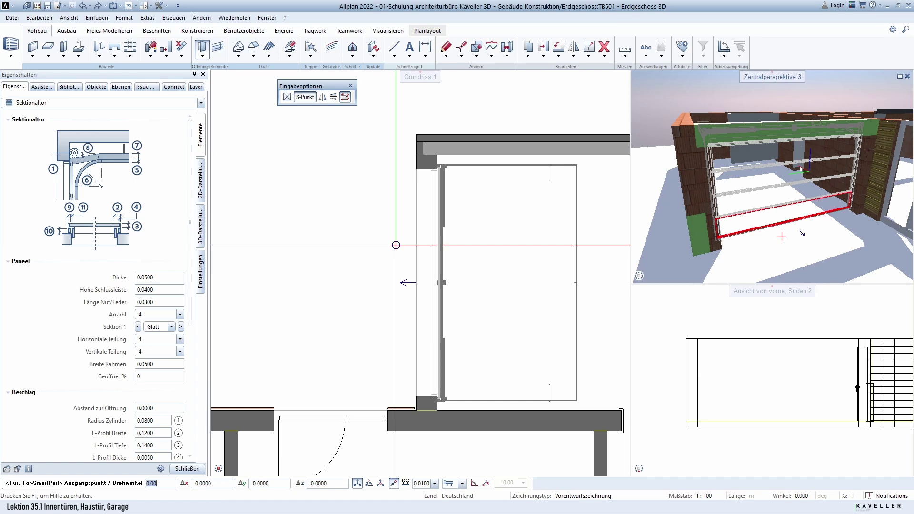
pyautogui.scroll(-2, 88, 300)
pyautogui.scroll(-2, 95, 309)
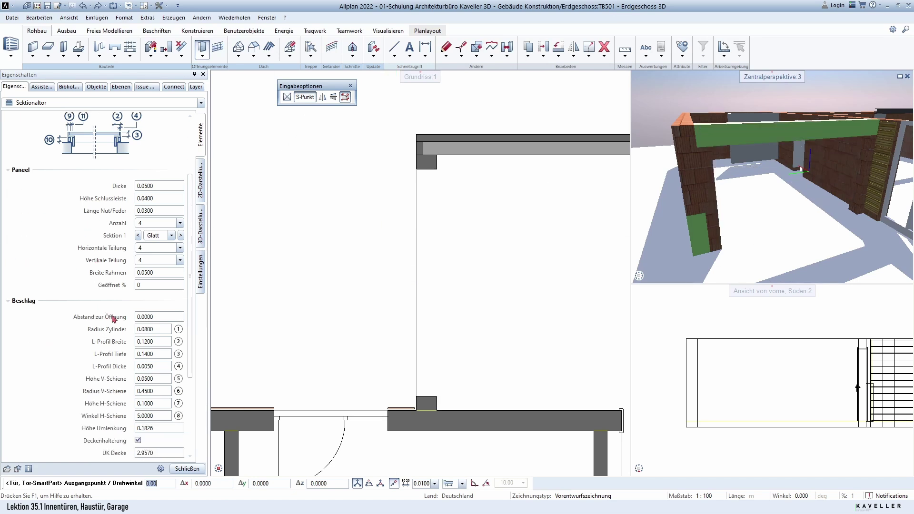
pyautogui.scroll(-1, 115, 328)
pyautogui.scroll(-1, 148, 324)
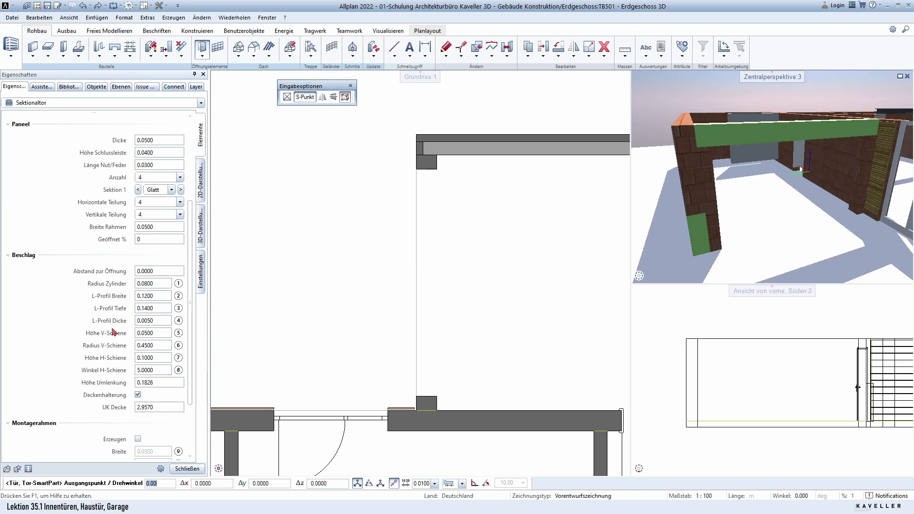
pyautogui.scroll(-3, 114, 330)
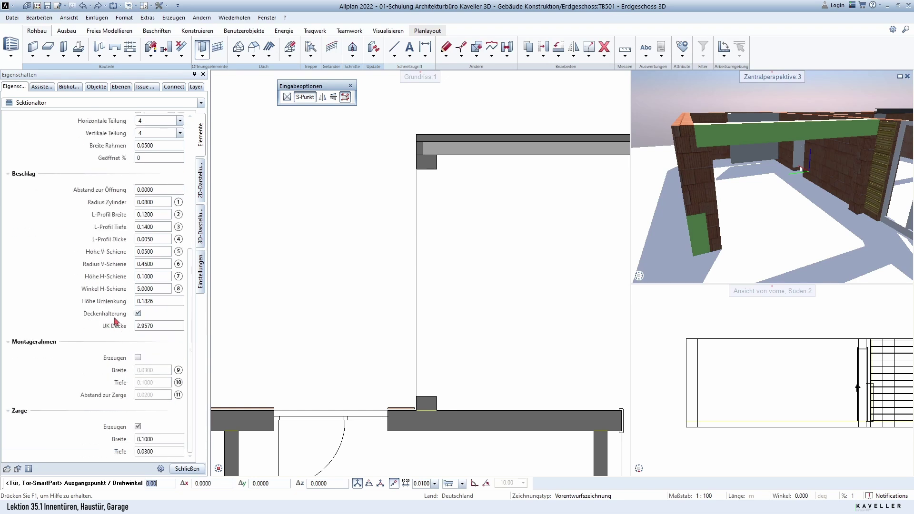
pyautogui.scroll(5, 115, 321)
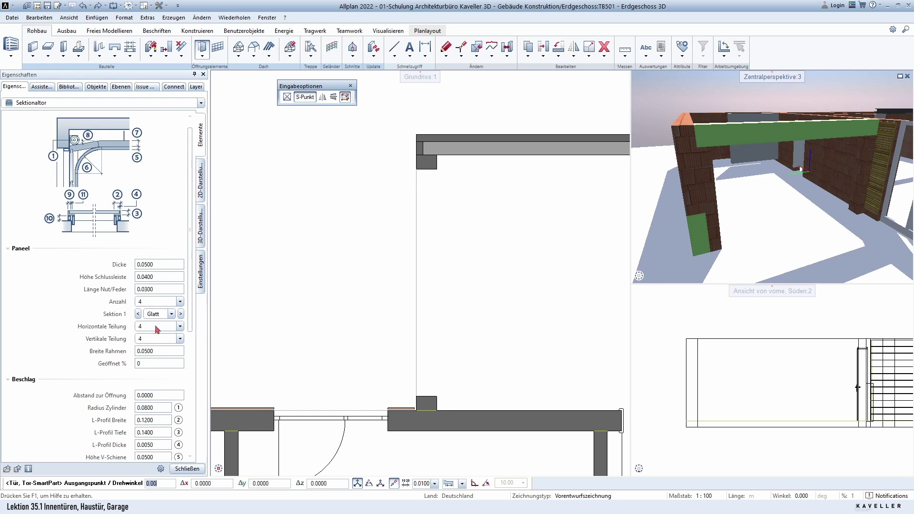
pyautogui.click(180, 302)
pyautogui.click(153, 342)
# Switch off Deckenhalterung and Zarge Erzeugen for the sectional door.
pyautogui.scroll(-1, 119, 355)
pyautogui.scroll(-3, 128, 372)
pyautogui.scroll(-1, 137, 392)
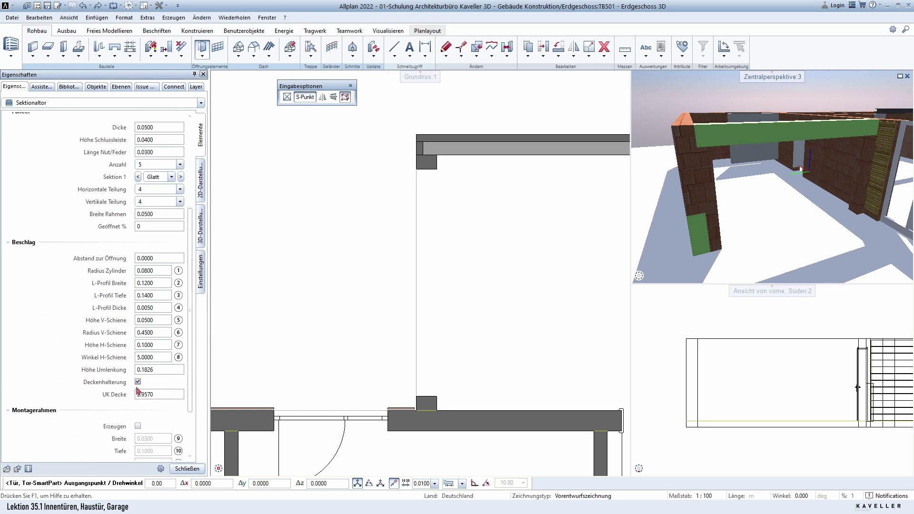
pyautogui.click(138, 381)
pyautogui.scroll(-1, 139, 387)
pyautogui.scroll(-1, 141, 390)
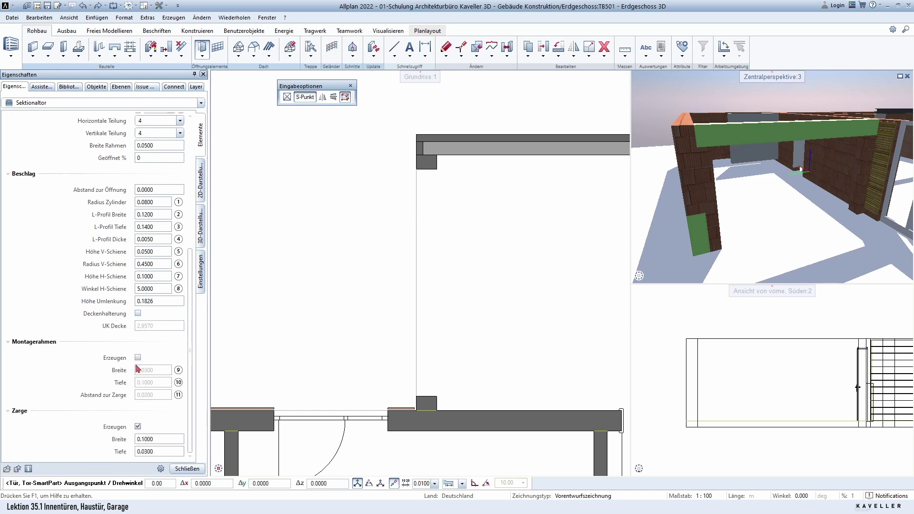
pyautogui.click(138, 427)
pyautogui.scroll(1, 137, 400)
pyautogui.scroll(-1, 138, 403)
# Set a 0.2 bottom offset under Abstand zur Öffnung and place the Sektionaltor in the garage opening.
pyautogui.click(203, 280)
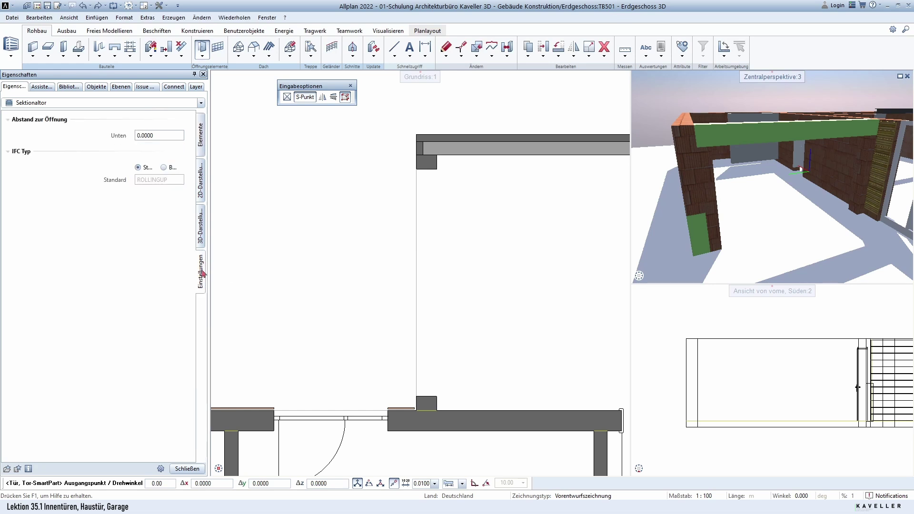
pyautogui.write('0.2')
pyautogui.press('Return')
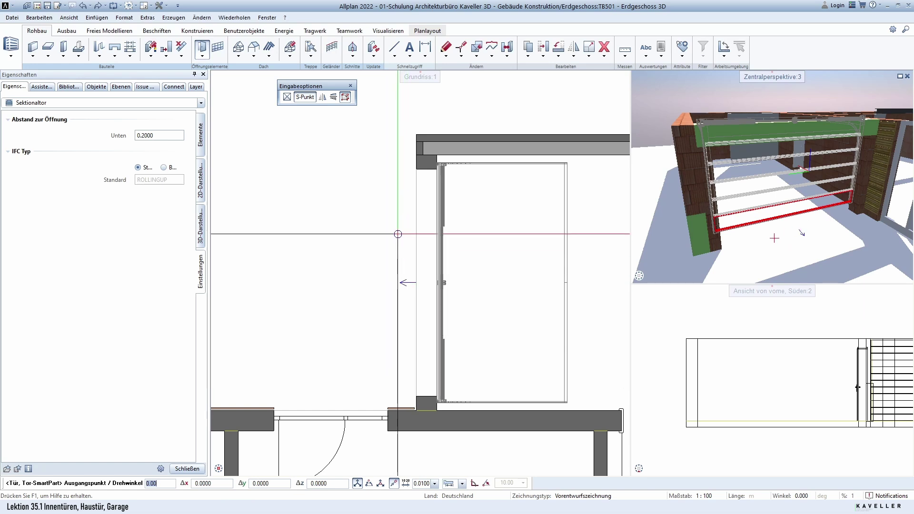
pyautogui.click(400, 241)
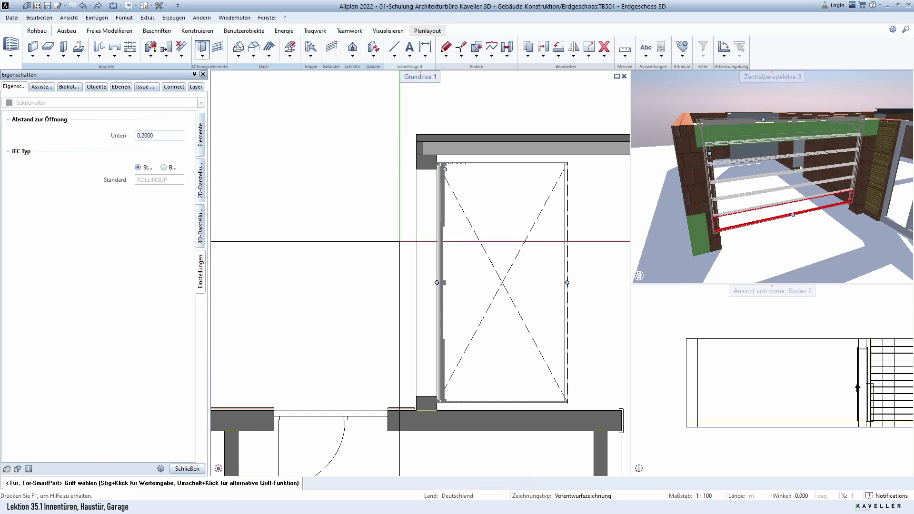
# End the sectional door placement and orbit to see its overhead guide rails behind the wall.
pyautogui.press('Escape')
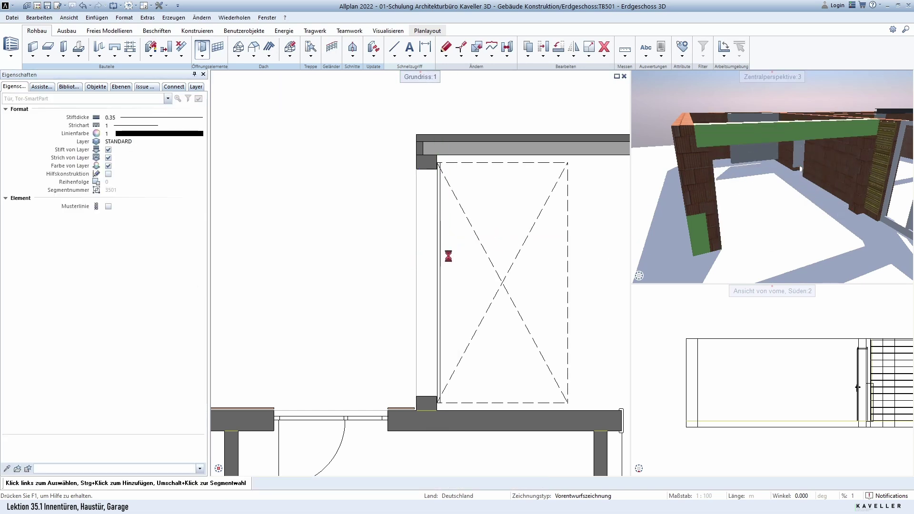
pyautogui.moveTo(729, 205)
pyautogui.mouseDown()
pyautogui.moveTo(695, 224)
pyautogui.moveTo(702, 154)
pyautogui.moveTo(800, 185)
pyautogui.moveTo(791, 200)
pyautogui.mouseUp()
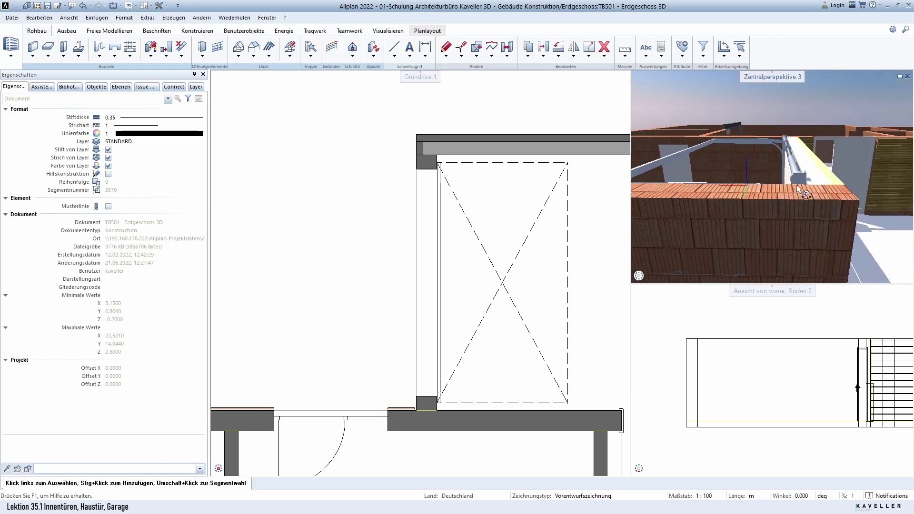
# Change the sectional door's Höhe Umlenkung from 0.1826 to 0.1 and apply the change.
pyautogui.click(437, 190)
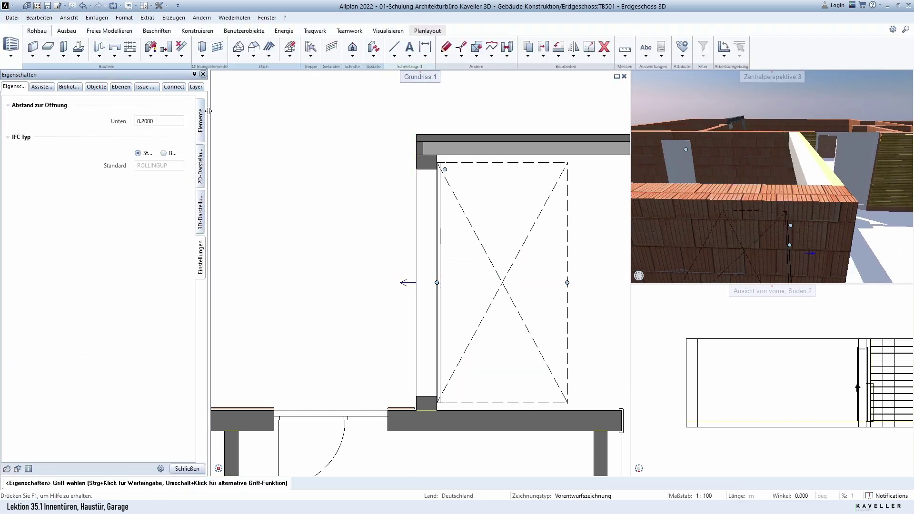
pyautogui.click(200, 121)
pyautogui.scroll(-4, 121, 353)
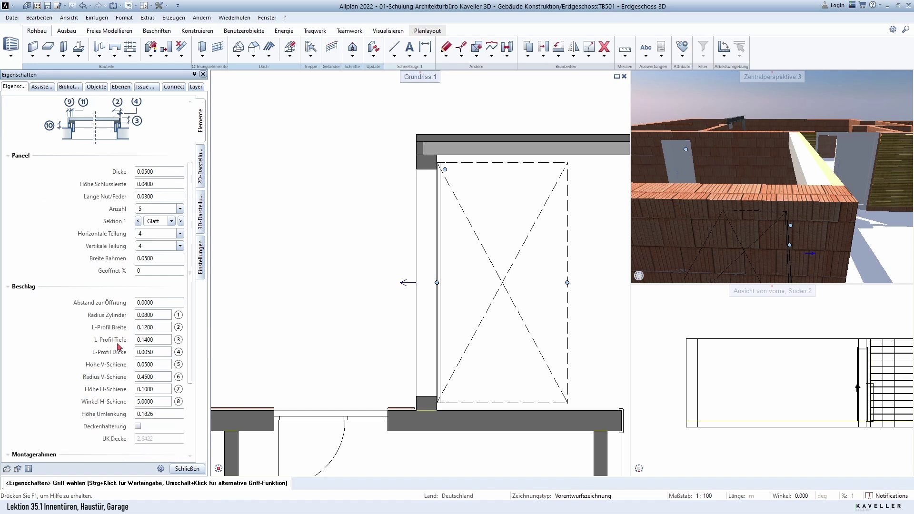
pyautogui.scroll(-1, 119, 346)
pyautogui.click(158, 392)
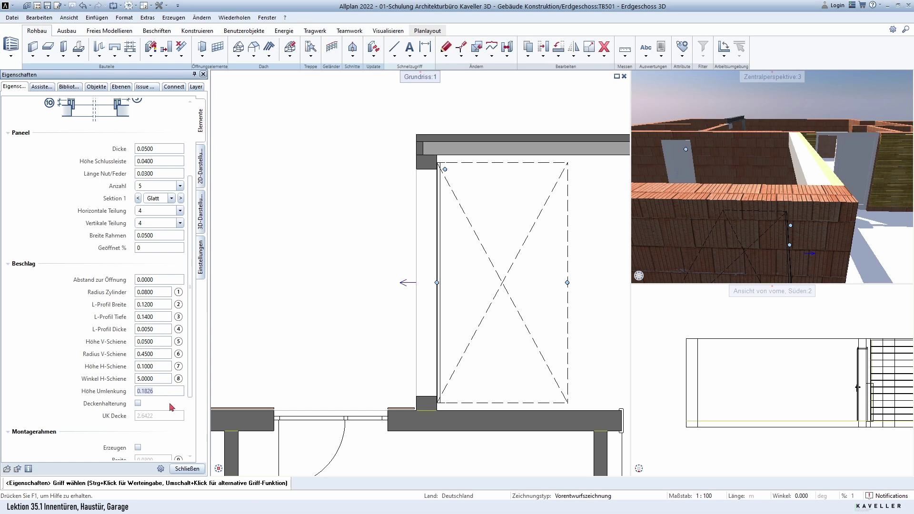
pyautogui.write('0.1')
pyautogui.press('Return')
pyautogui.click(187, 469)
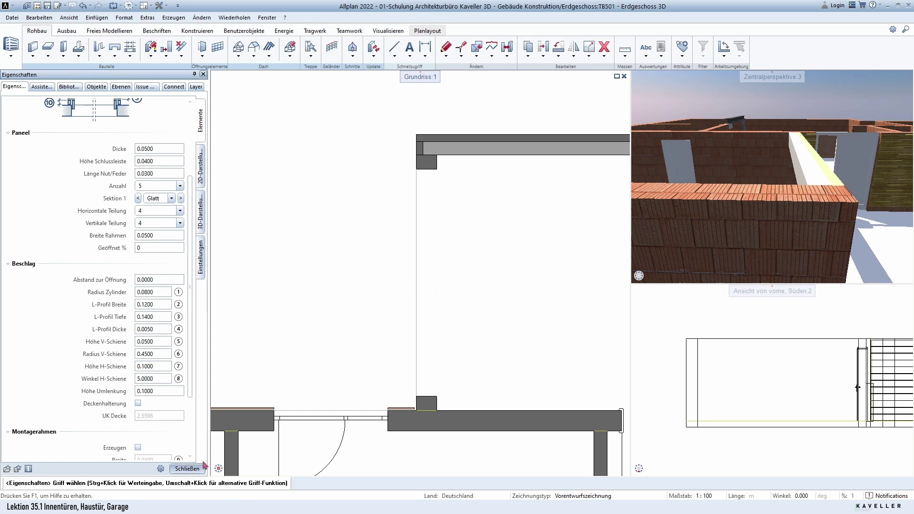
# Orbit around the garage to inspect the door, then switch to the Freies Modellieren tools.
pyautogui.moveTo(792, 248)
pyautogui.keyDown('shift'); pyautogui.mouseDown(button='middle')
pyautogui.moveTo(760, 230)
pyautogui.moveTo(819, 196)
pyautogui.mouseUp(button='middle'); pyautogui.keyUp('shift')
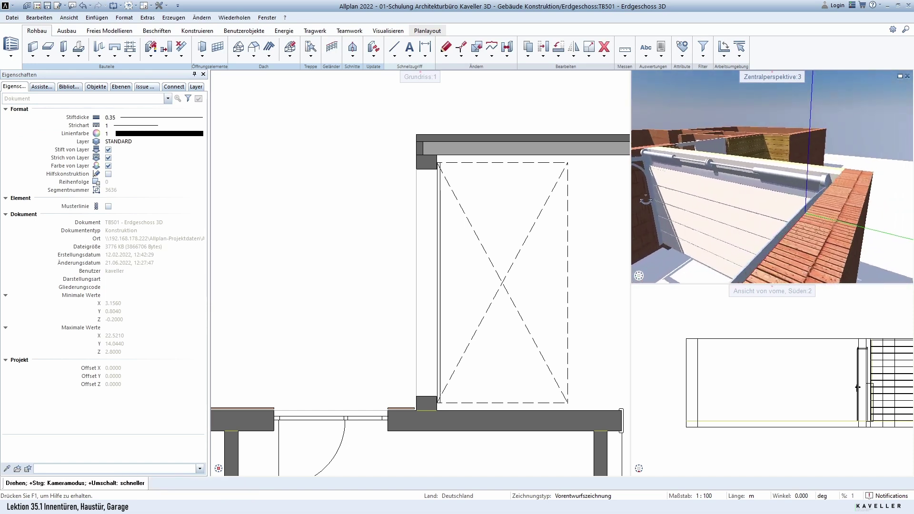
pyautogui.scroll(-5, 821, 205)
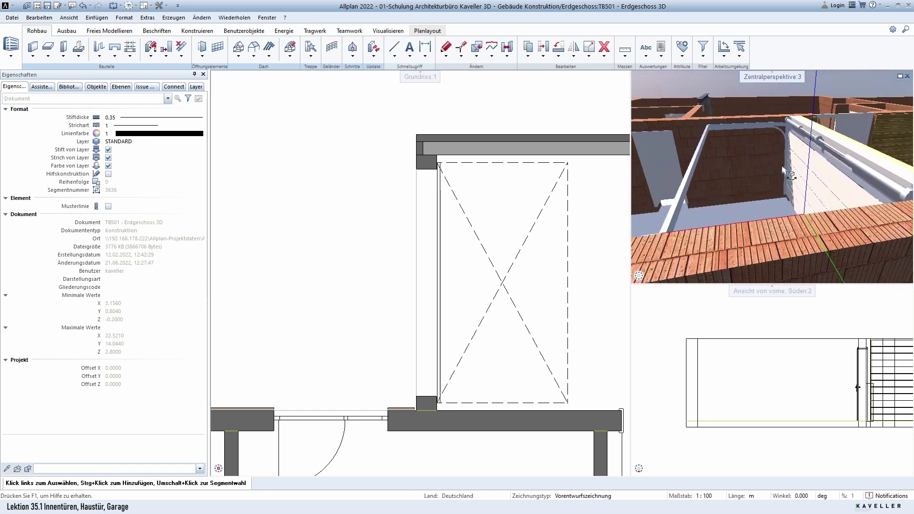
pyautogui.moveTo(826, 212)
pyautogui.mouseDown(button='middle')
pyautogui.moveTo(699, 169)
pyautogui.moveTo(745, 155)
pyautogui.moveTo(804, 169)
pyautogui.mouseUp(button='middle')
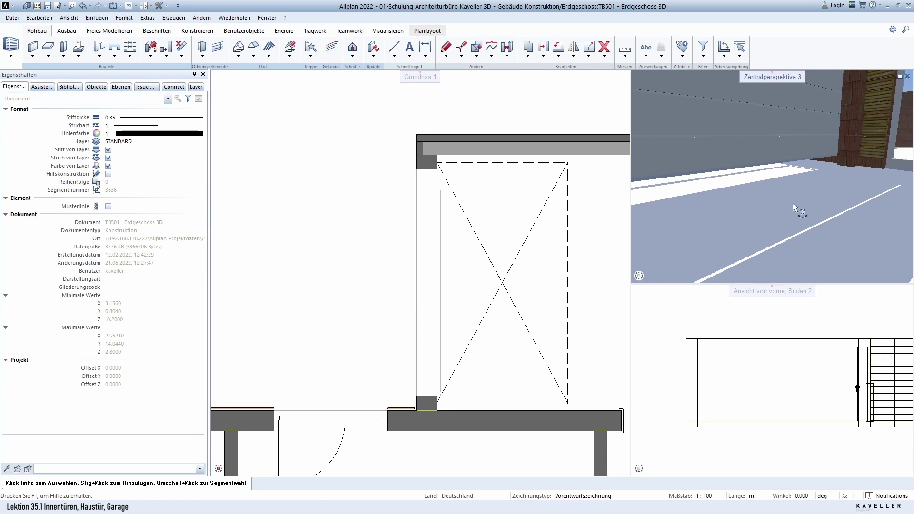
pyautogui.click(113, 32)
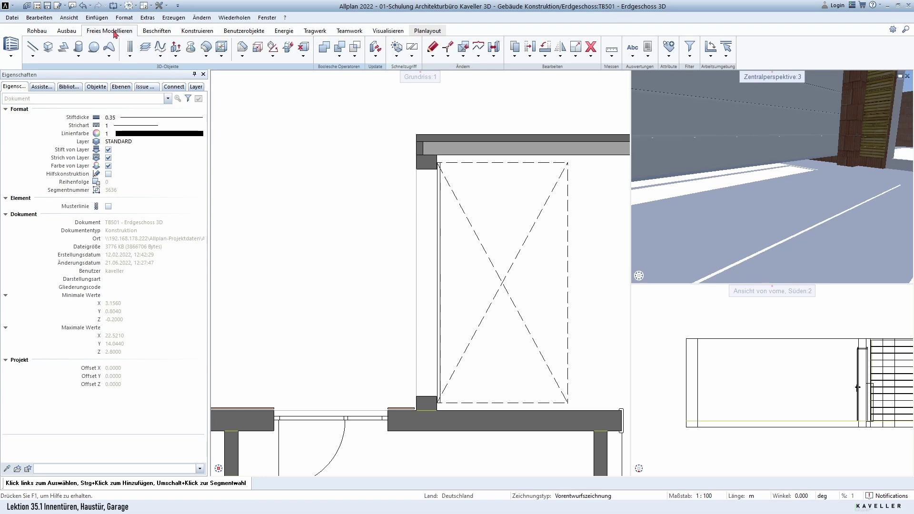
# Start a Quader and place its first corner at the garage-door wall corner.
pyautogui.click(47, 48)
pyautogui.scroll(3, 434, 180)
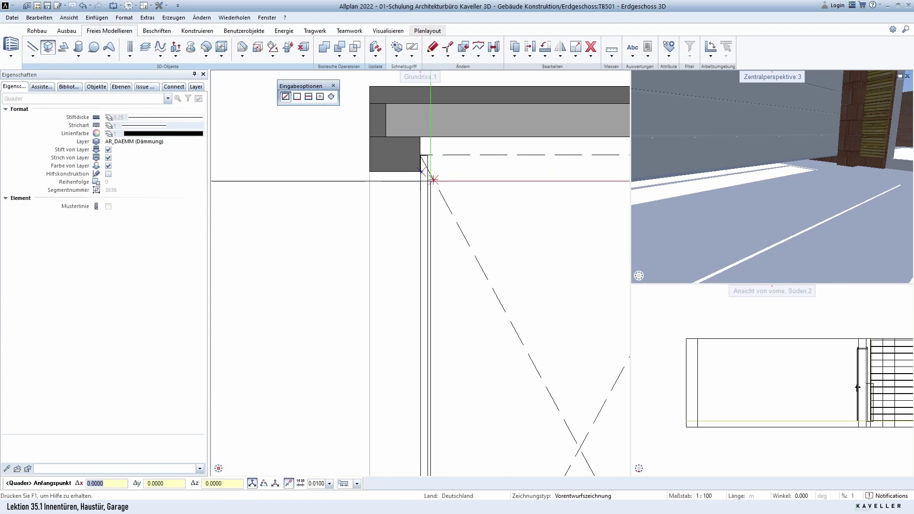
pyautogui.scroll(2, 433, 180)
pyautogui.press('Escape')
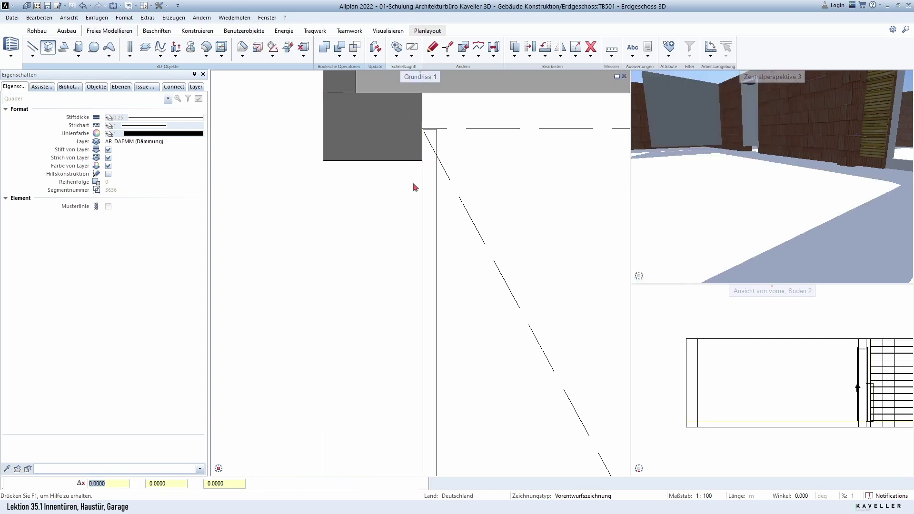
pyautogui.scroll(2, 418, 164)
pyautogui.click(418, 164)
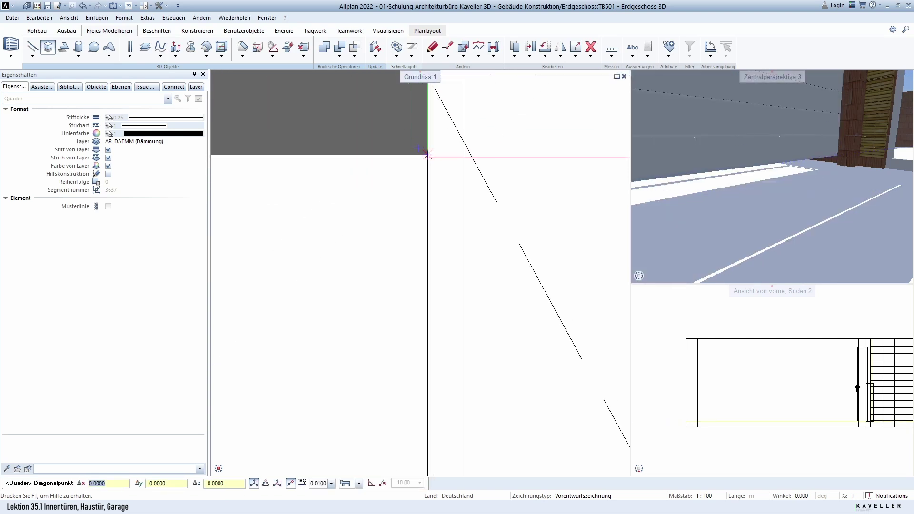
# Set the cuboid's opposite corner at the other wall with Δx .0 and height 0.2.
pyautogui.scroll(-3, 418, 148)
pyautogui.moveTo(435, 299); pyautogui.dragTo(434, 196, button='middle')
pyautogui.scroll(3, 439, 337)
pyautogui.scroll(1, 472, 382)
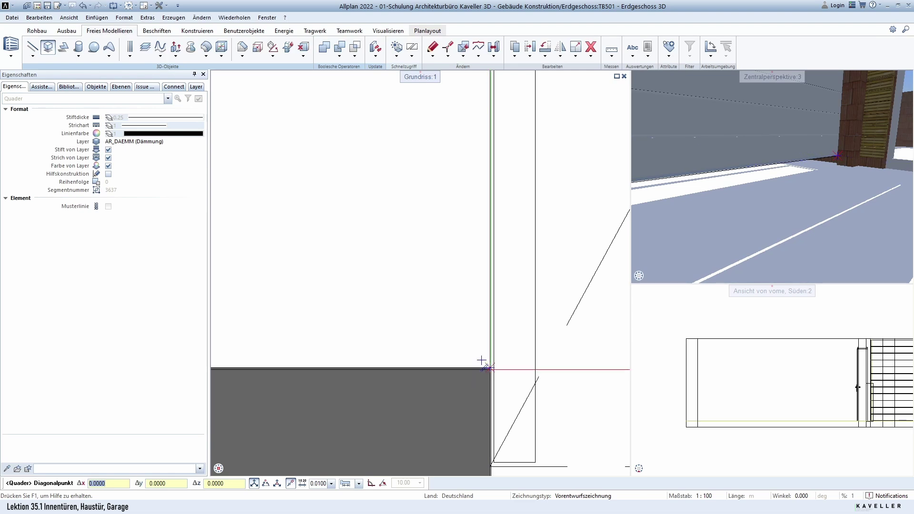
pyautogui.press('BackSpace')
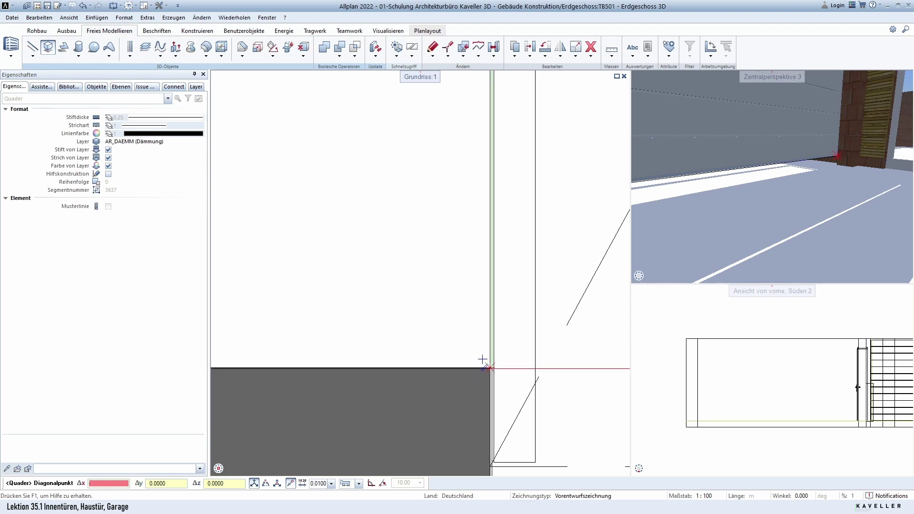
pyautogui.write('.0')
pyautogui.click(483, 359)
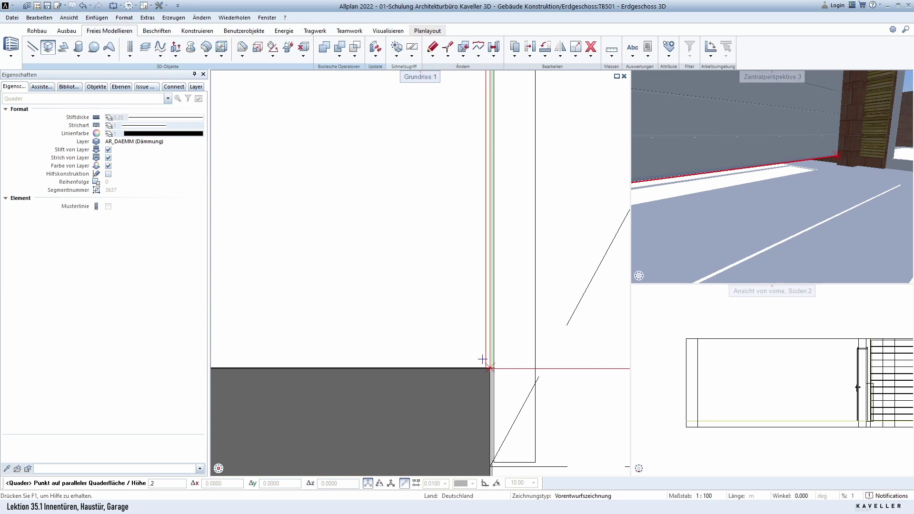
pyautogui.press('Return')
pyautogui.press('Escape')
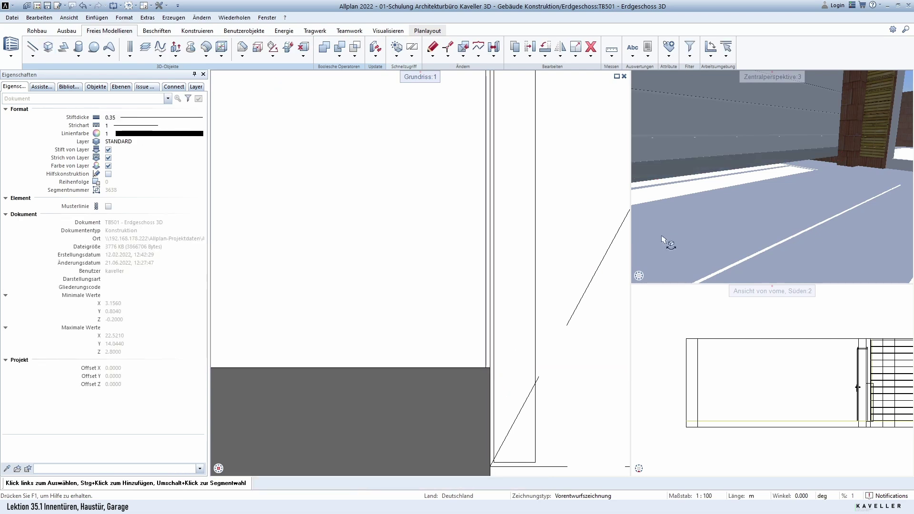
# Select the cuboid strip and move it down so its base sits at floor level.
pyautogui.click(487, 319)
pyautogui.moveTo(814, 198)
pyautogui.mouseDown(button='middle')
pyautogui.moveTo(797, 192)
pyautogui.moveTo(753, 209)
pyautogui.mouseUp(button='middle')
pyautogui.scroll(-3, 749, 396)
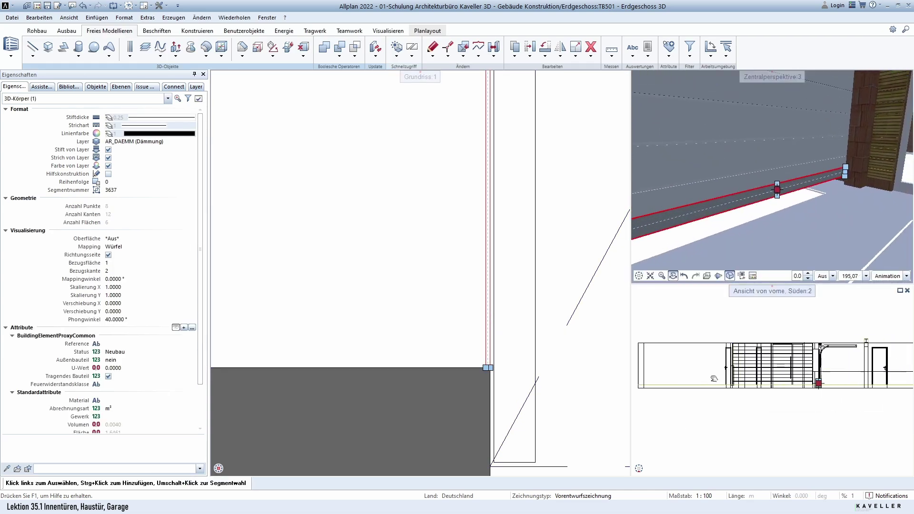
pyautogui.scroll(3, 749, 397)
pyautogui.scroll(3, 743, 381)
pyautogui.scroll(3, 738, 372)
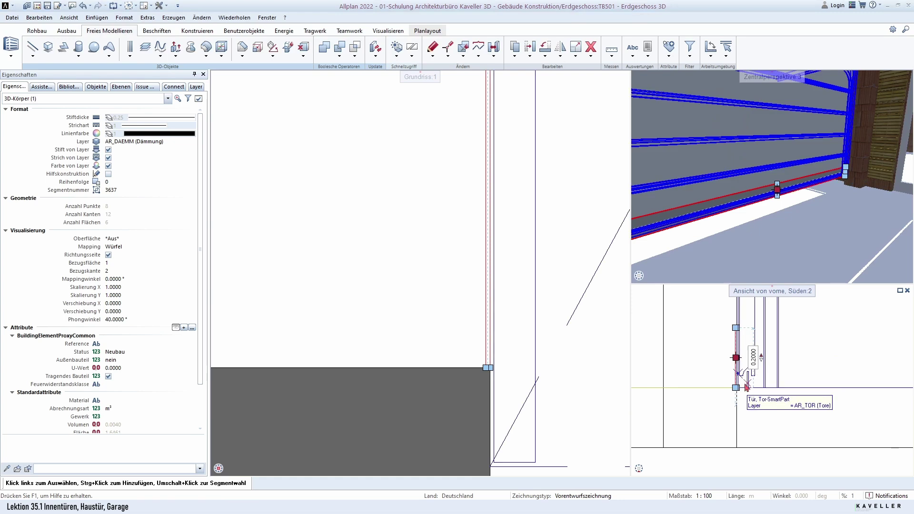
pyautogui.click(528, 48)
pyautogui.scroll(2, 723, 395)
pyautogui.scroll(2, 727, 384)
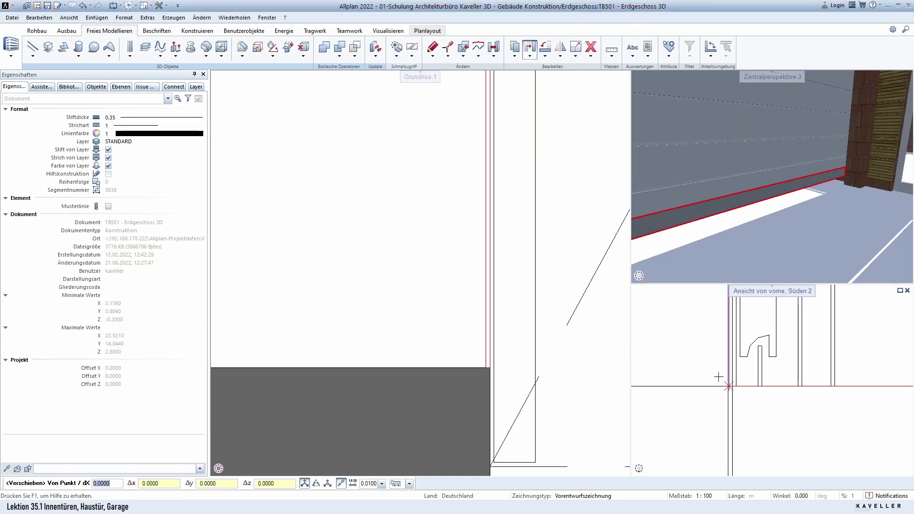
pyautogui.click(718, 377)
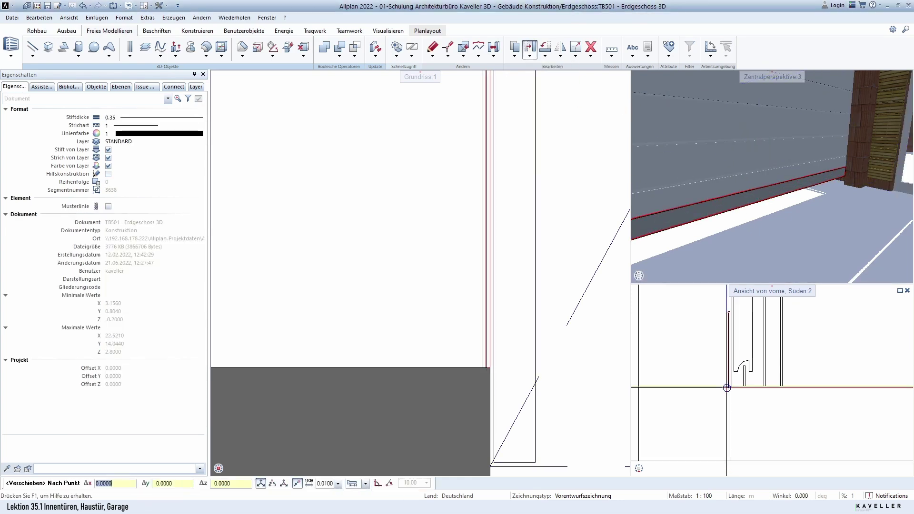
pyautogui.click(729, 461)
# Orbit around the lowered strip and reselect it, showing it on layer AR_DAEMM.
pyautogui.moveTo(781, 194); pyautogui.dragTo(812, 199, button='middle')
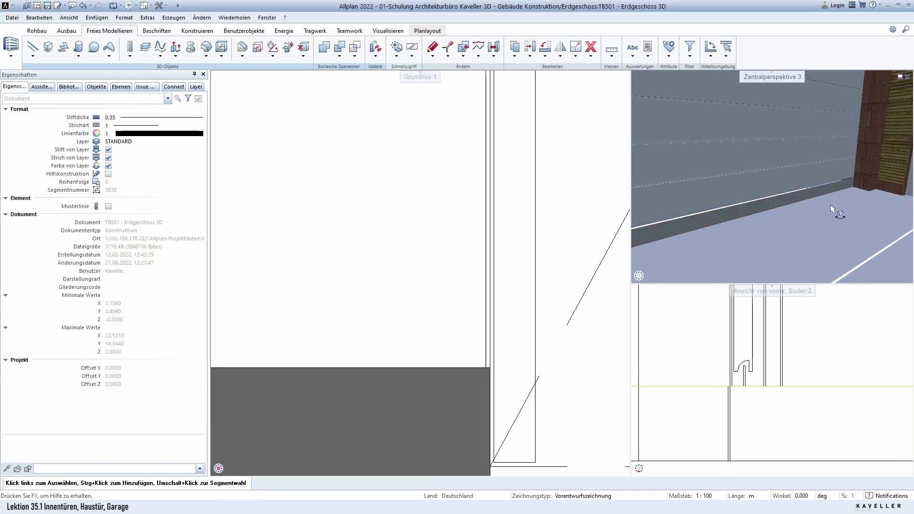
pyautogui.scroll(3, 811, 199)
pyautogui.scroll(3, 830, 204)
pyautogui.scroll(2, 836, 194)
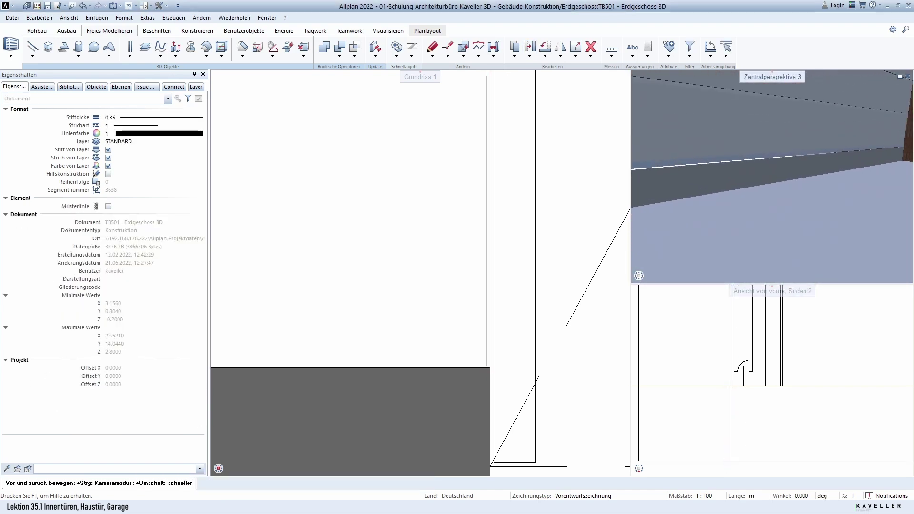
pyautogui.moveTo(805, 165); pyautogui.dragTo(793, 180, button='middle')
pyautogui.scroll(-2, 472, 303)
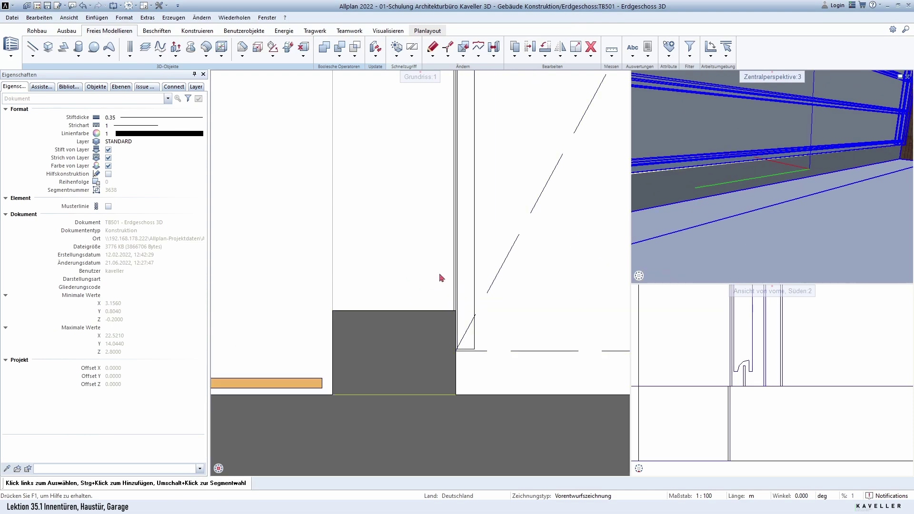
pyautogui.moveTo(754, 184)
pyautogui.mouseDown(button='middle')
pyautogui.moveTo(814, 190)
pyautogui.moveTo(815, 228)
pyautogui.mouseUp(button='middle')
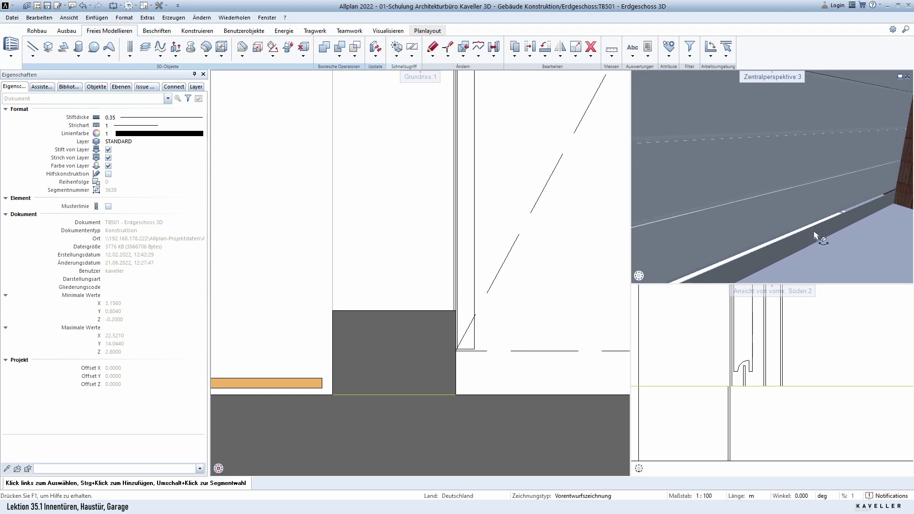
pyautogui.click(456, 301)
pyautogui.scroll(-1, 459, 362)
pyautogui.scroll(-1, 476, 419)
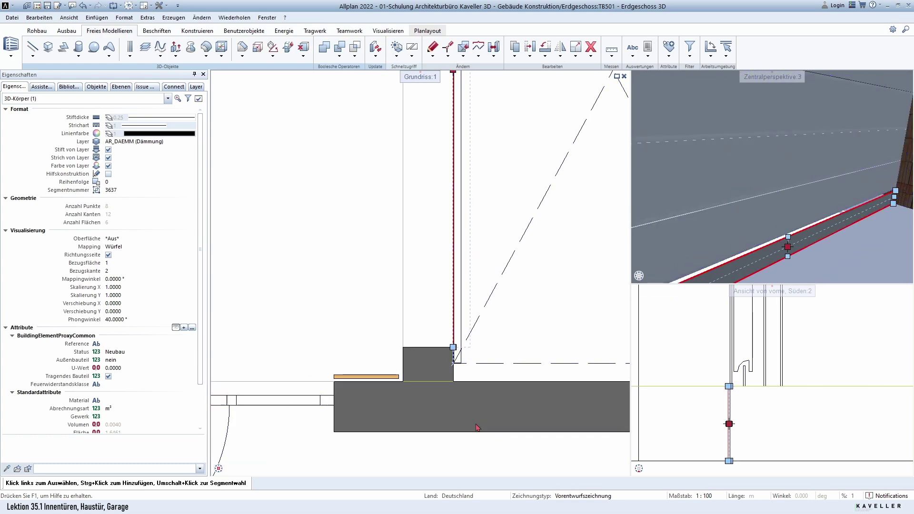
pyautogui.scroll(1, 476, 426)
pyautogui.scroll(1, 438, 353)
pyautogui.moveTo(787, 241); pyautogui.dragTo(787, 244, button='middle')
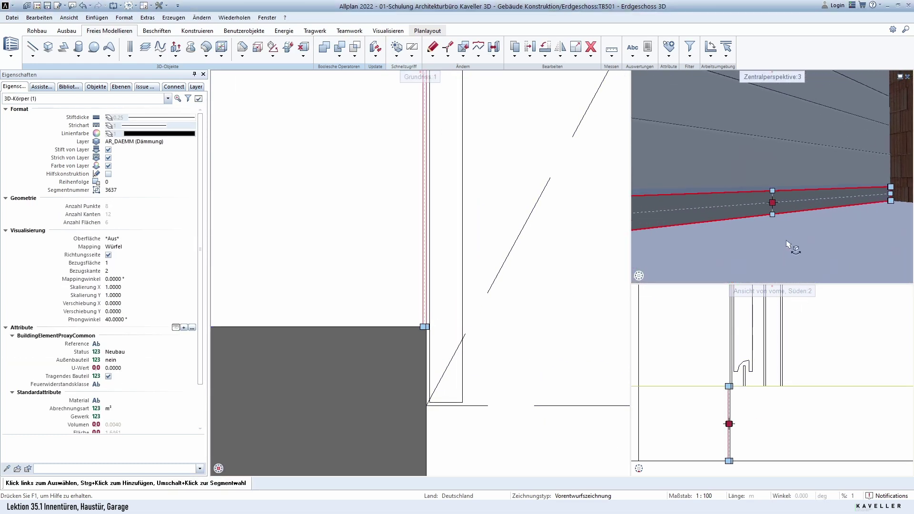
# Move the cuboid strip to layer AR_TOR (Tore) through its Layer property.
pyautogui.click(131, 144)
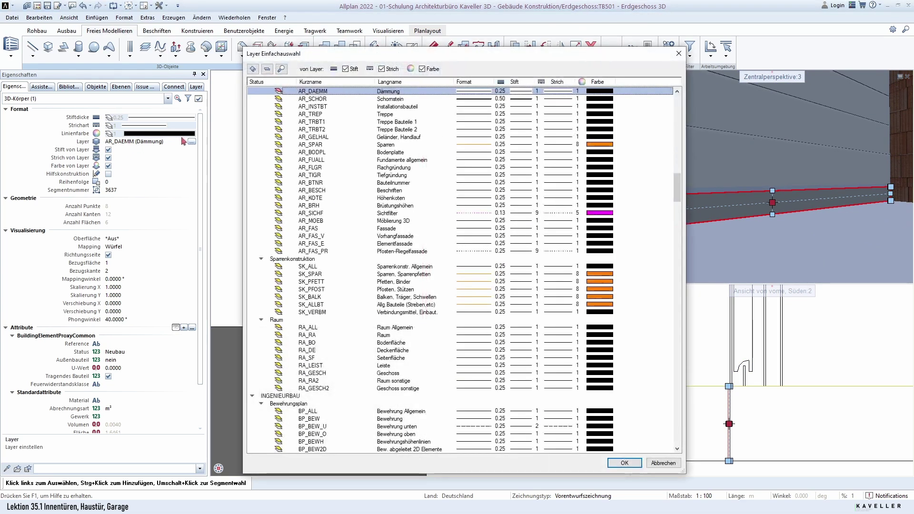
pyautogui.click(679, 53)
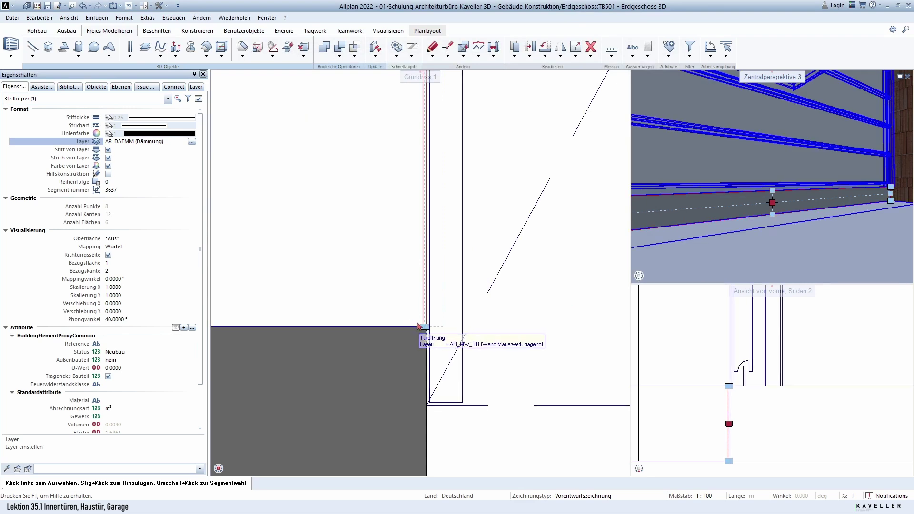
pyautogui.click(136, 144)
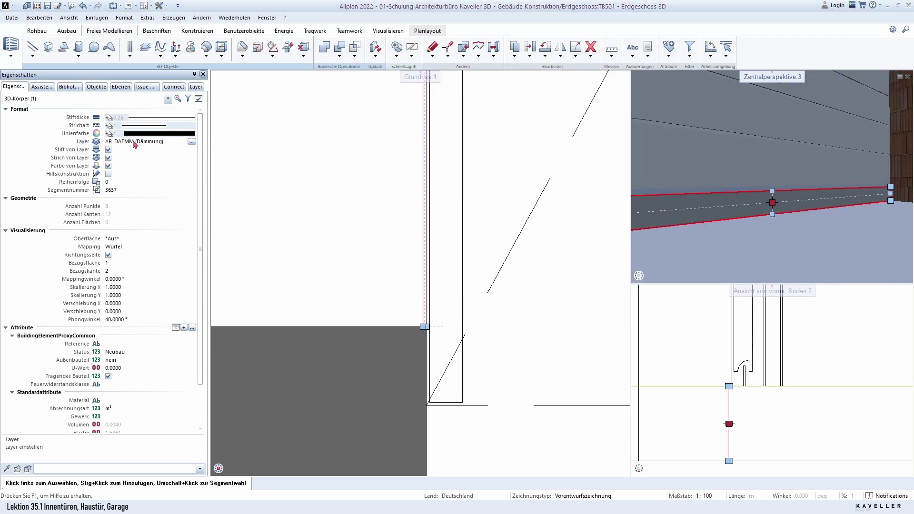
pyautogui.scroll(1, 395, 229)
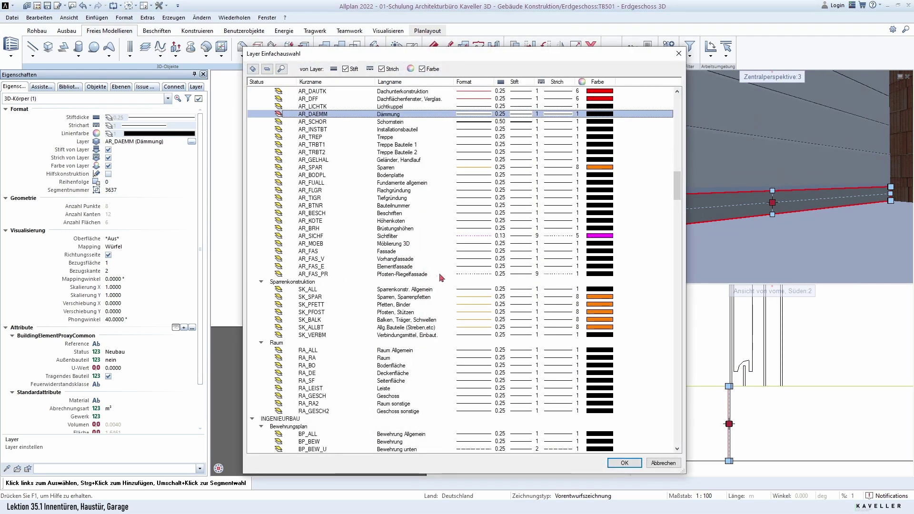
pyautogui.scroll(1, 434, 280)
pyautogui.scroll(1, 436, 281)
pyautogui.scroll(2, 438, 282)
pyautogui.scroll(3, 429, 286)
pyautogui.scroll(2, 421, 280)
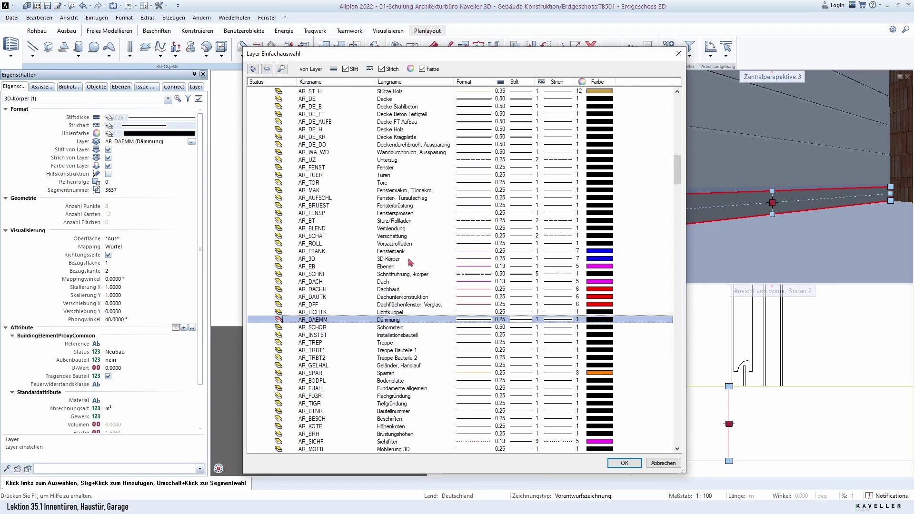
pyautogui.click(308, 185)
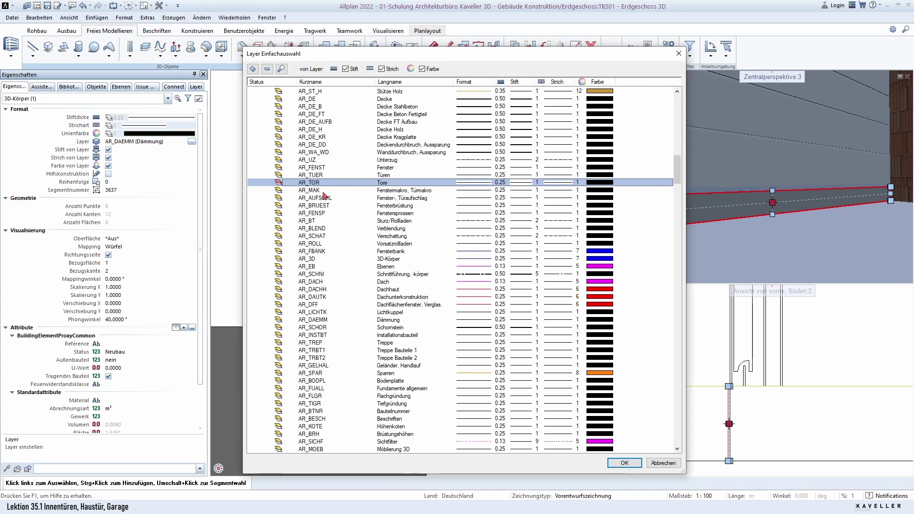
pyautogui.doubleClick(308, 184)
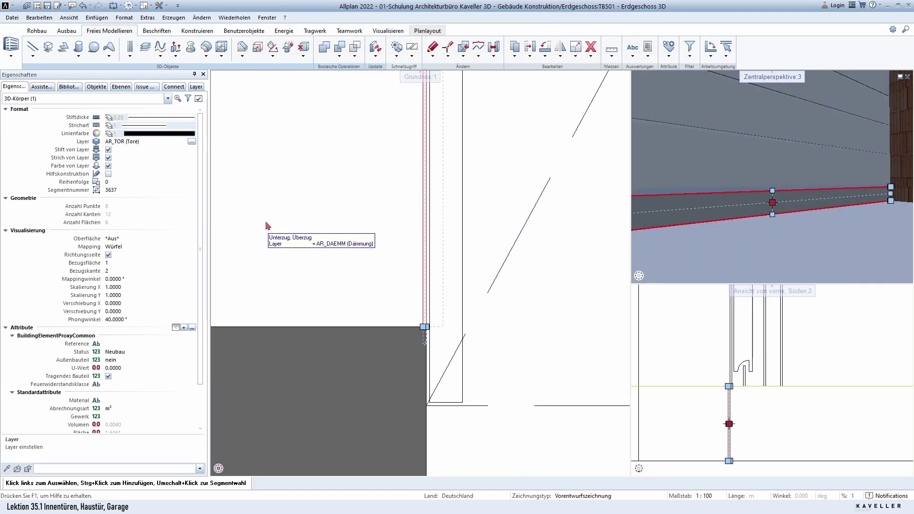
# Reselect the strip to verify its new layer, orbit along it, and deselect.
pyautogui.click(423, 243)
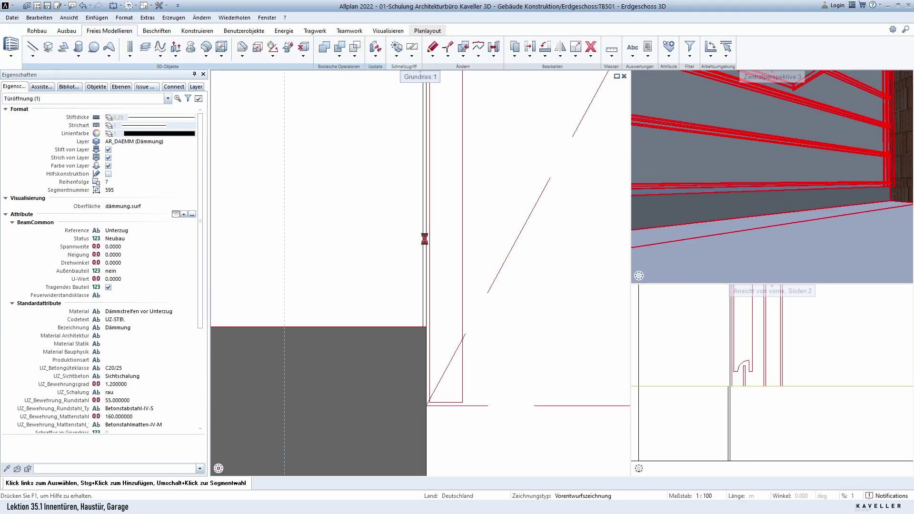
pyautogui.click(423, 245)
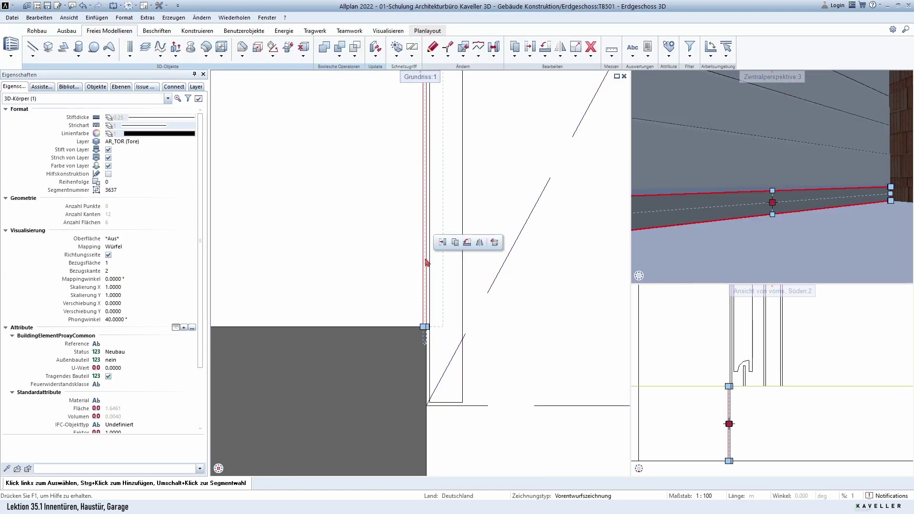
pyautogui.keyDown('shift'); pyautogui.moveTo(848, 225); pyautogui.dragTo(837, 230, button='middle'); pyautogui.keyUp('shift')
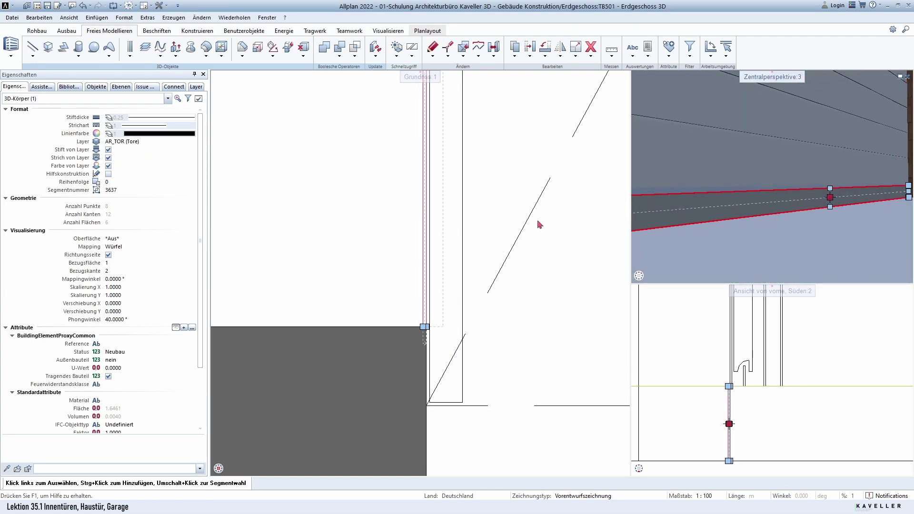
pyautogui.click(445, 305)
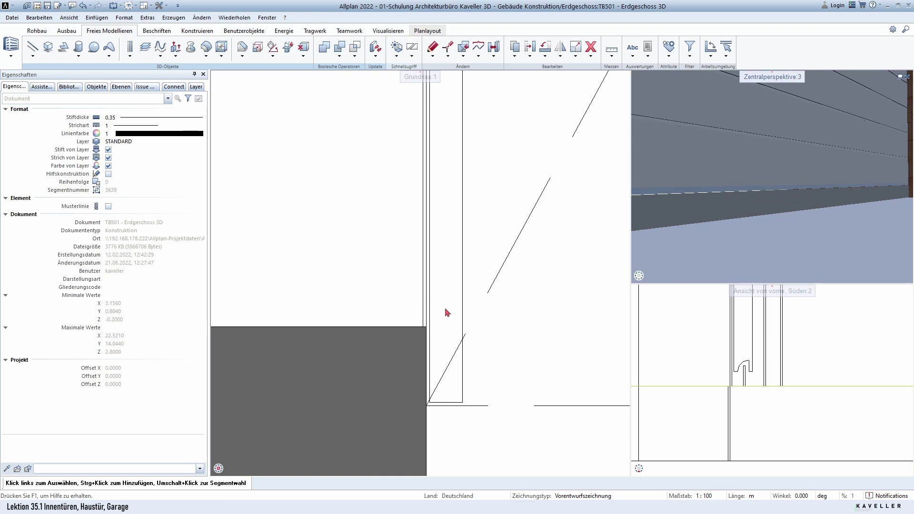
pyautogui.scroll(-1, 447, 313)
pyautogui.scroll(-1, 443, 296)
pyautogui.scroll(-1, 438, 314)
pyautogui.scroll(-1, 457, 286)
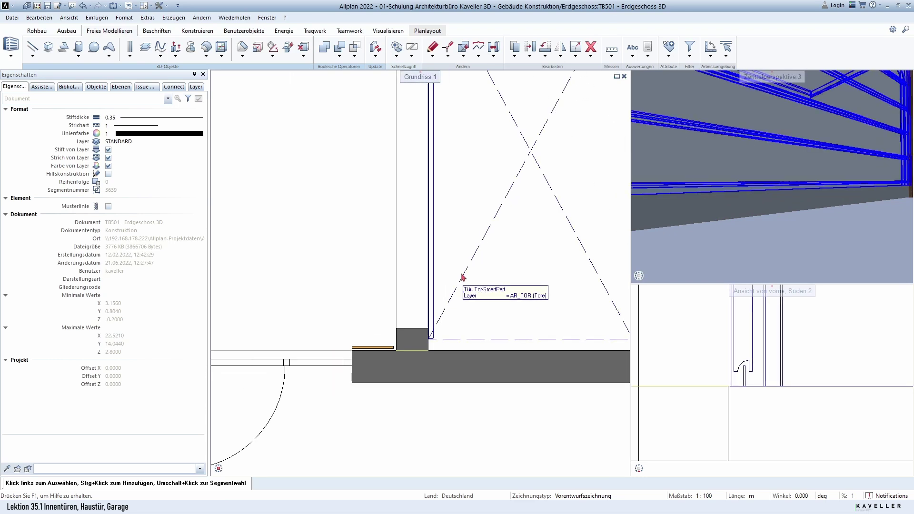
pyautogui.scroll(-2, 462, 277)
pyautogui.moveTo(750, 208)
pyautogui.mouseDown()
pyautogui.moveTo(810, 243)
pyautogui.moveTo(754, 244)
pyautogui.mouseUp()
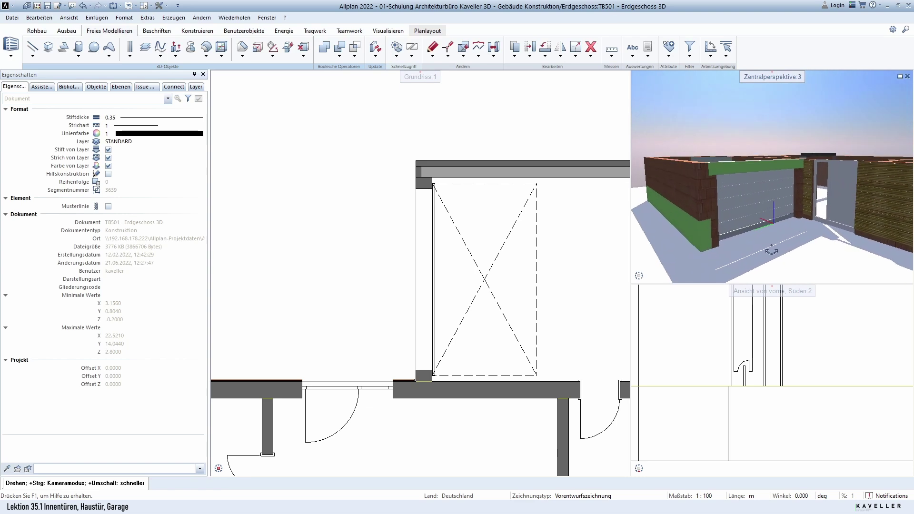